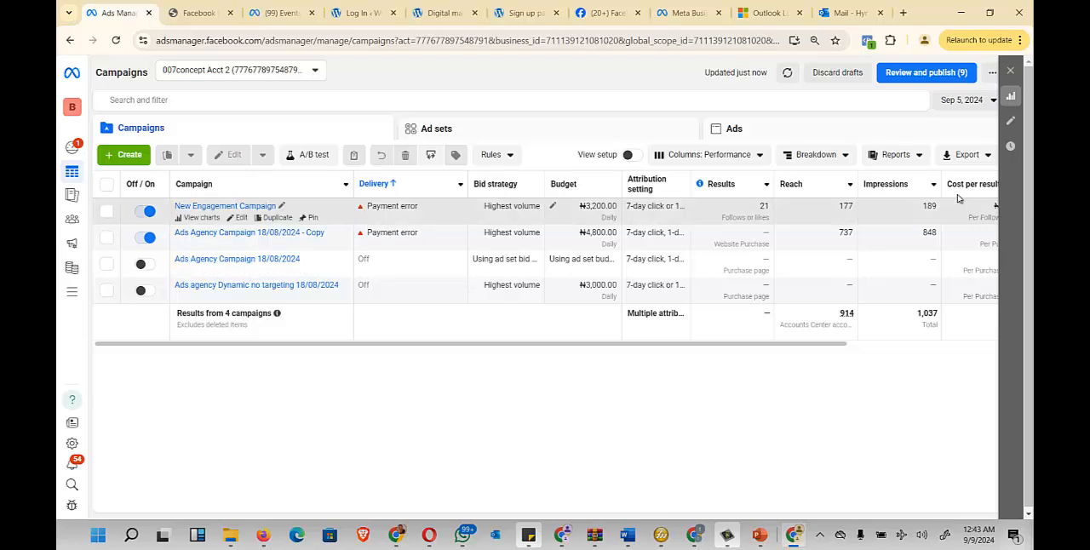
- Load adsmanger.facebook.com in a new browser tab
left_click(902, 13)
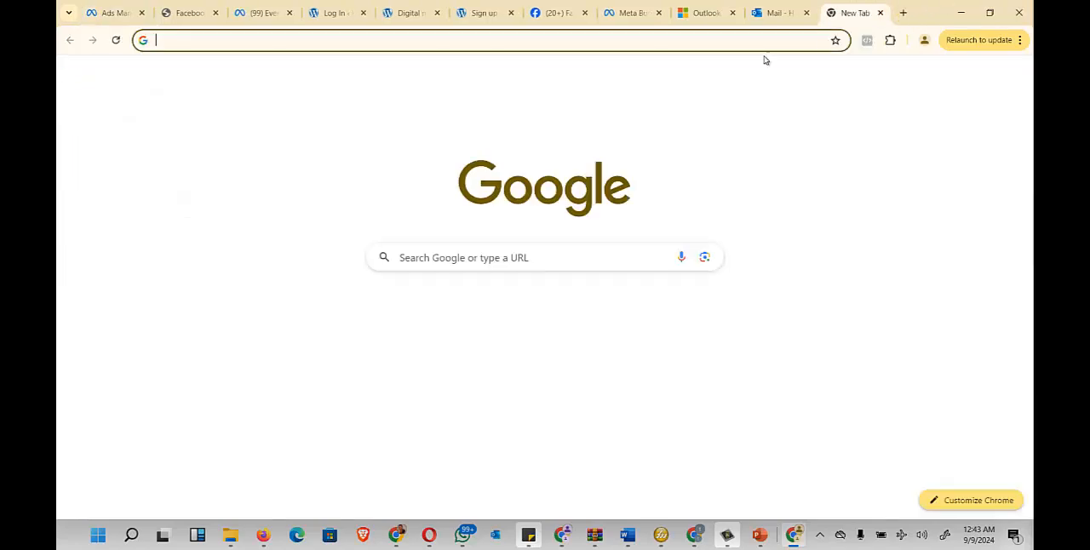
left_click(699, 40)
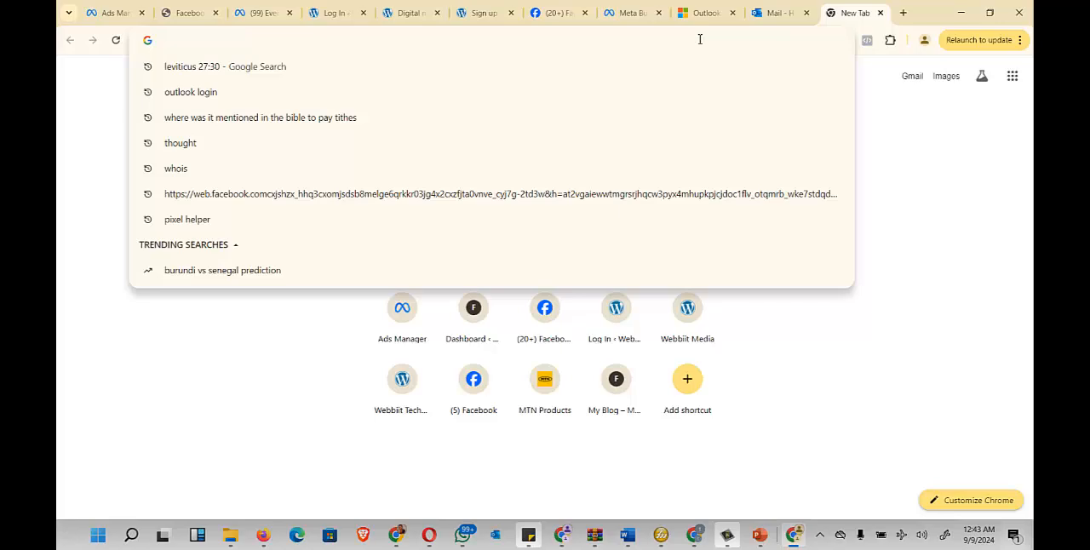
type("ads")
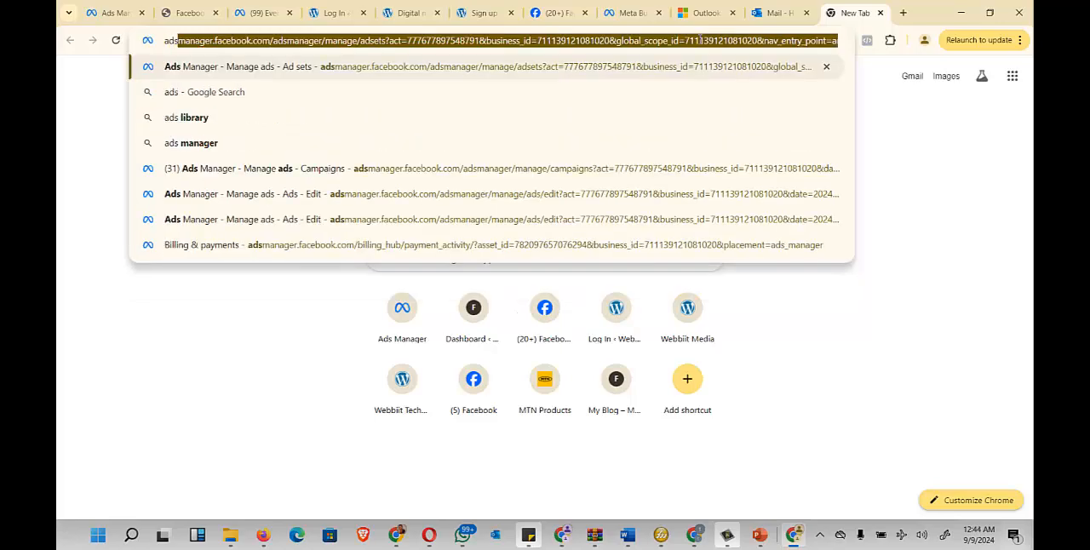
type("manger")
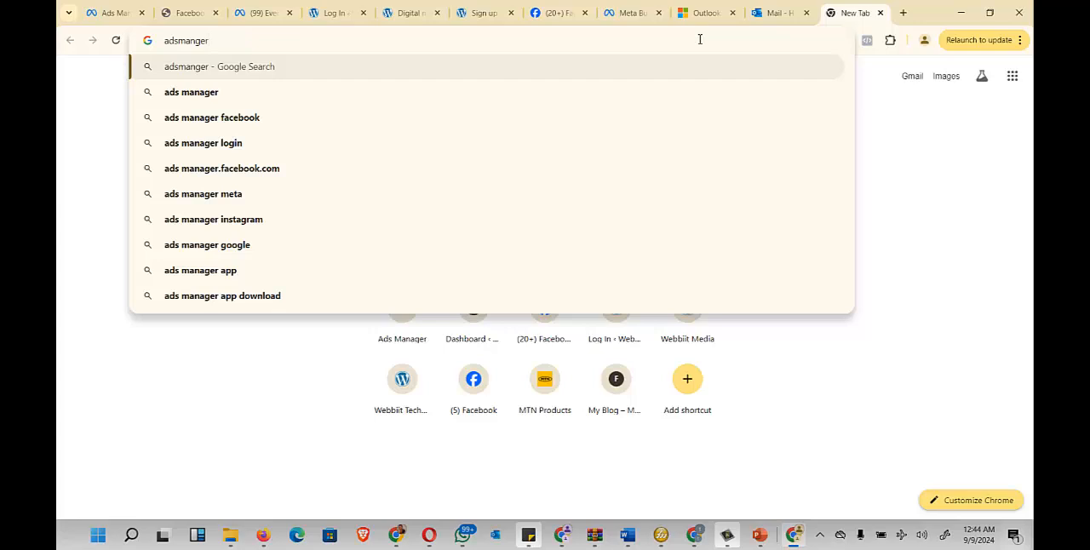
type(".facebook")
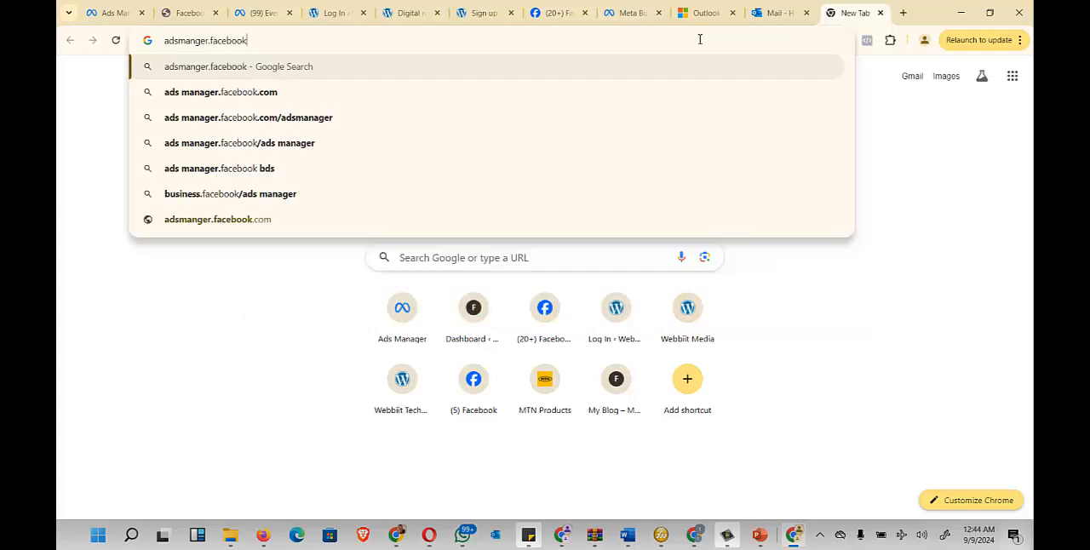
type(".com")
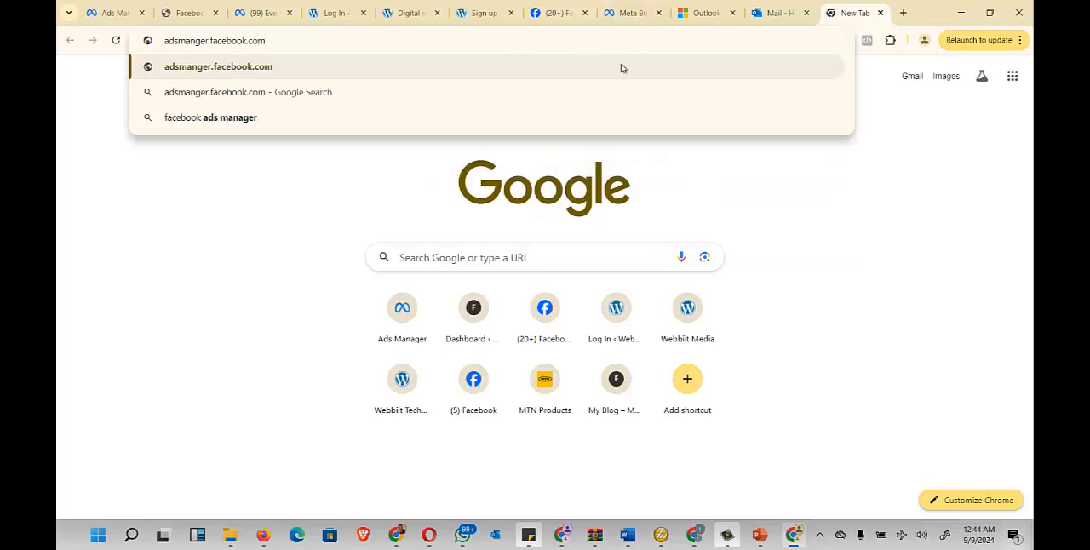
key("Return")
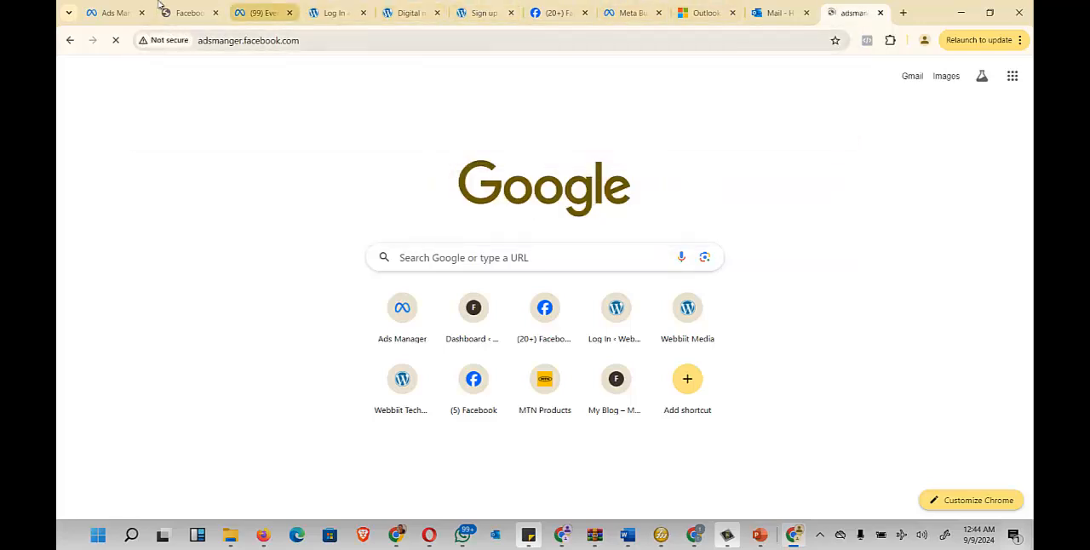
- Highlight the adsmanager.facebook.com part of the open Campaigns page's address and bring up the campaign creation dialog
left_click(127, 5)
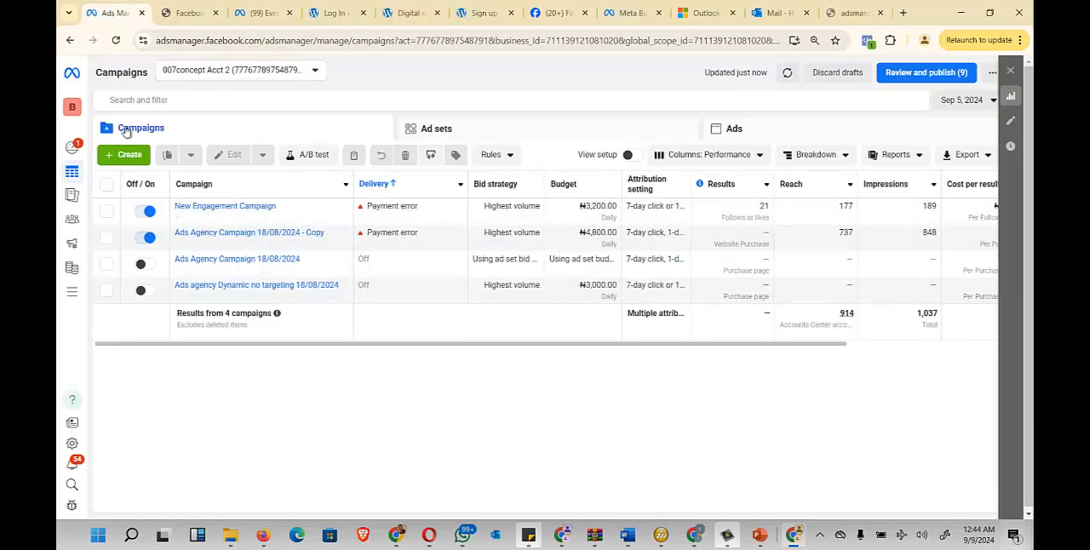
left_click_drag(266, 47, 143, 62)
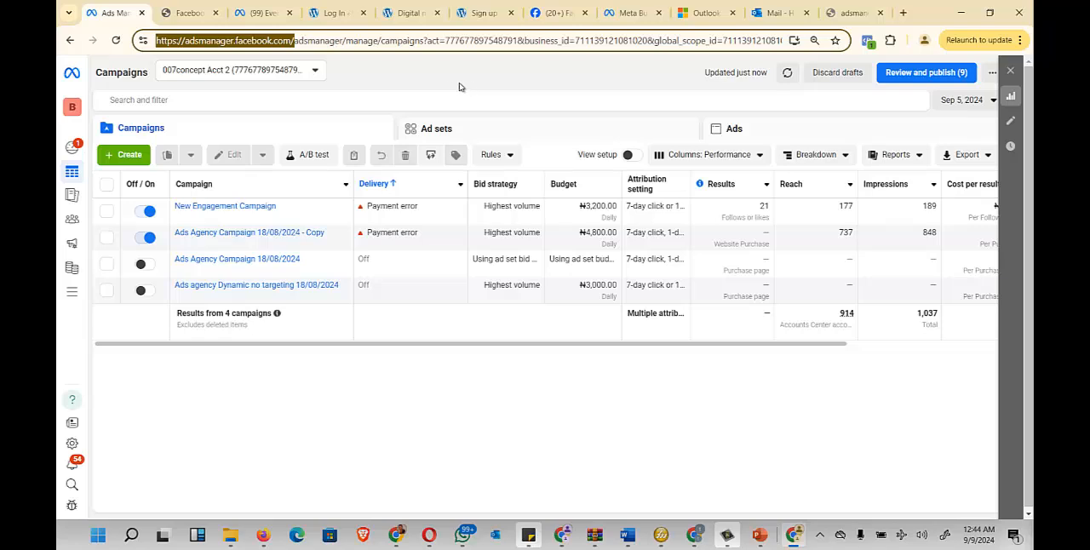
left_click(124, 155)
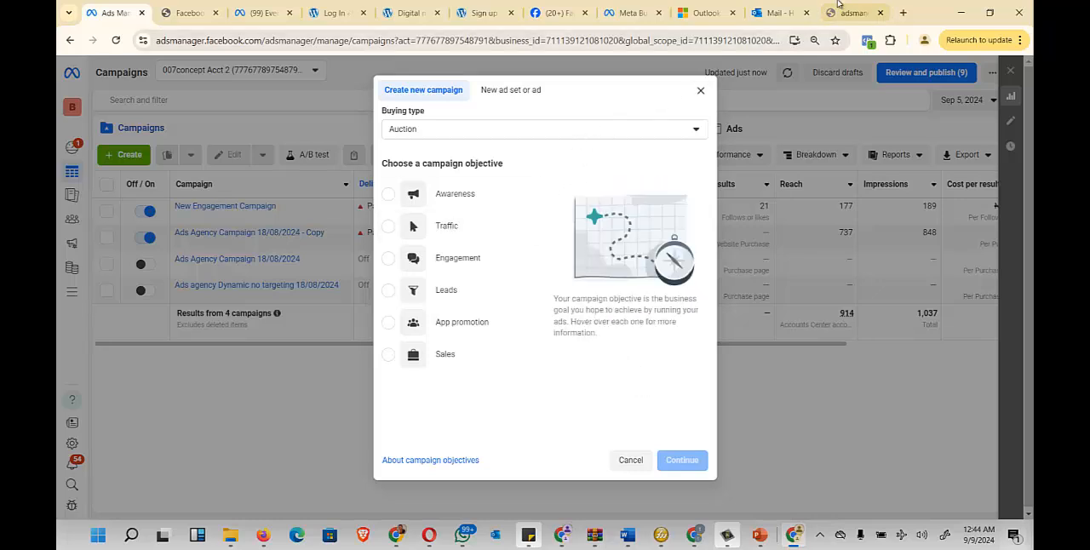
- Go to the Facebook home page and switch from the Webiit Technologies Marketing Agency page to the personal profile
left_click(558, 12)
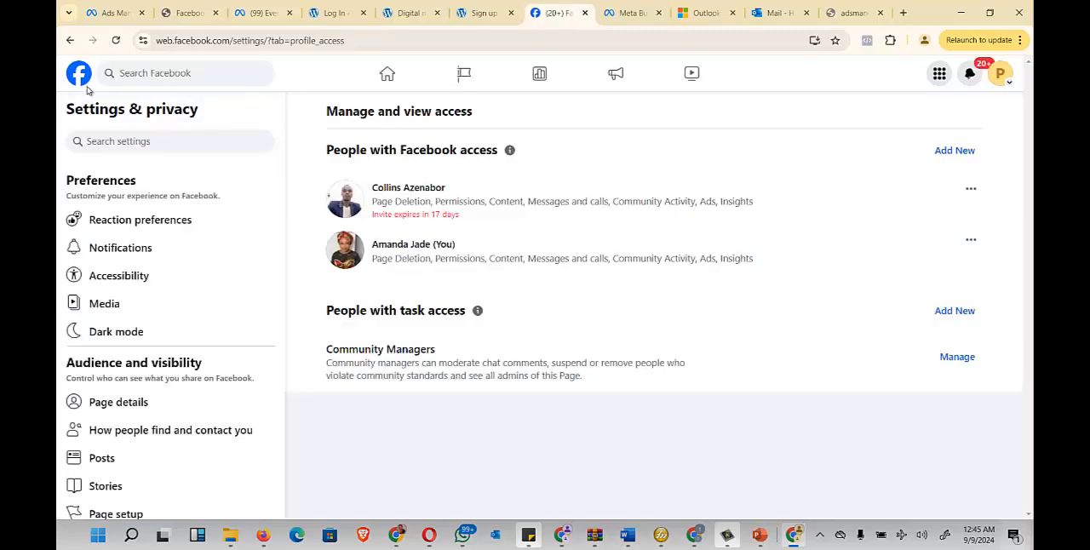
left_click(82, 78)
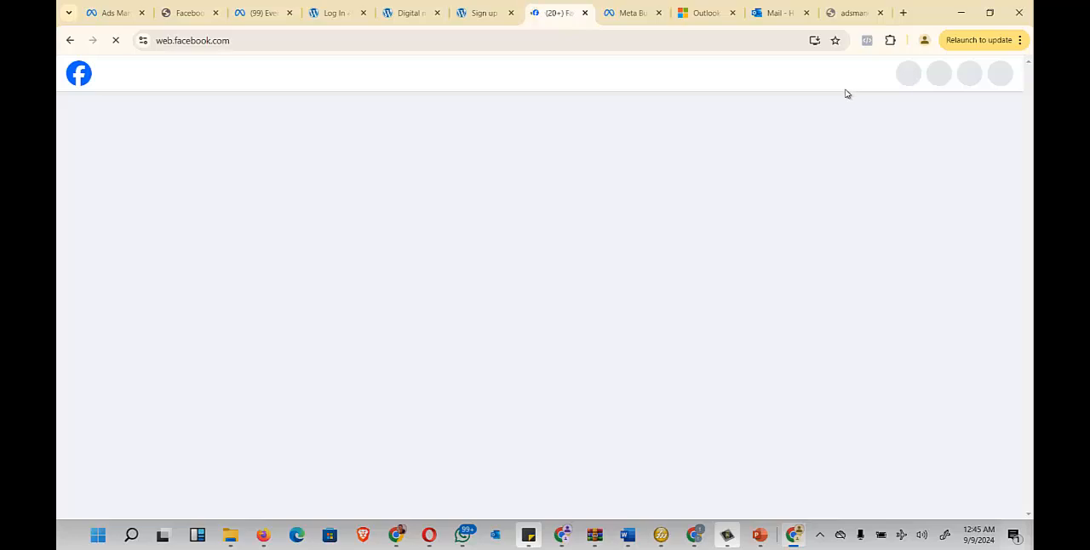
left_click(1004, 78)
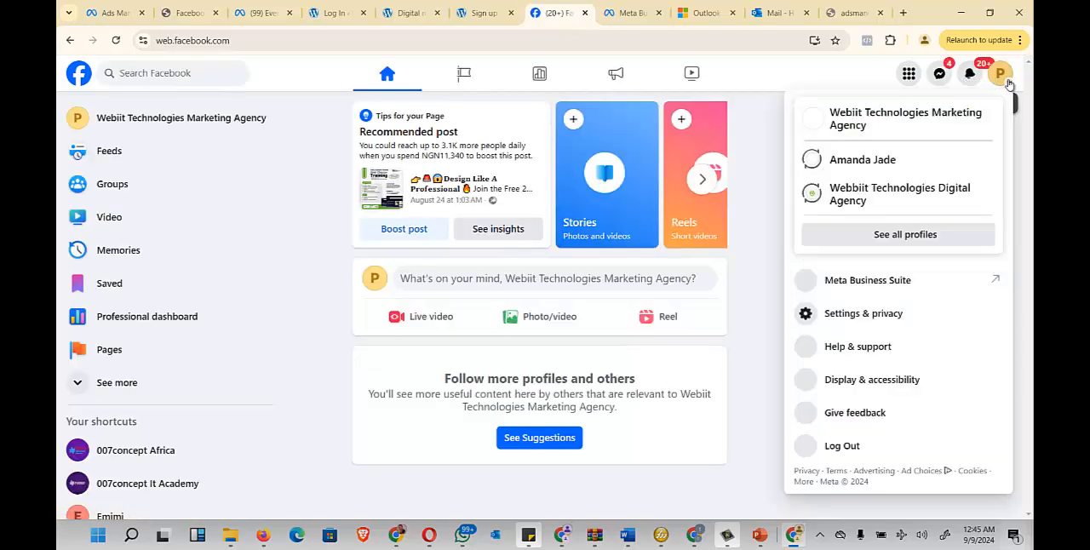
left_click(877, 159)
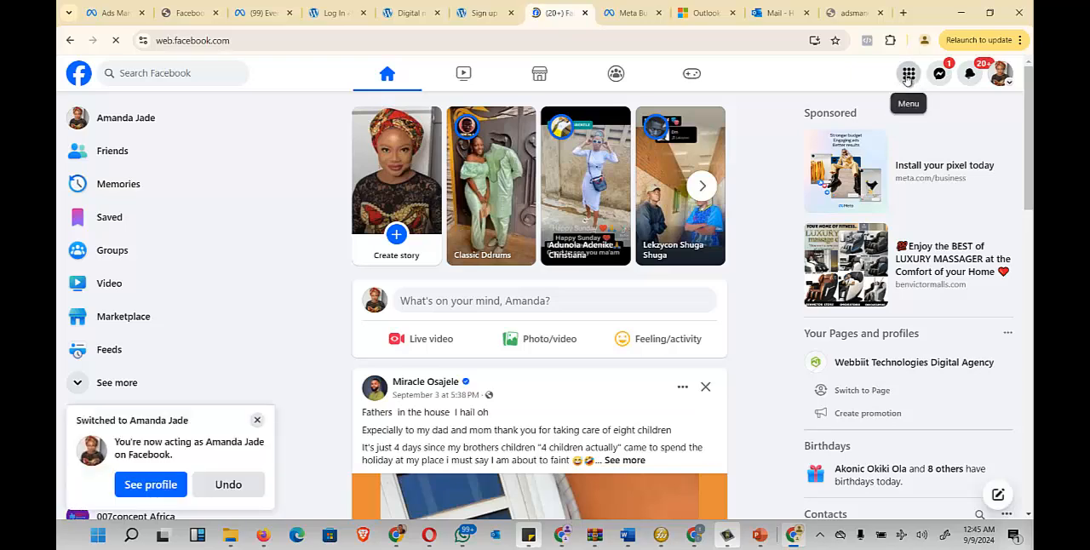
- Look through the Facebook menu for Ads Manager and highlight the Professional heading above it
left_click(908, 73)
scroll(753, 235, "down", 3)
scroll(752, 235, "down", 5)
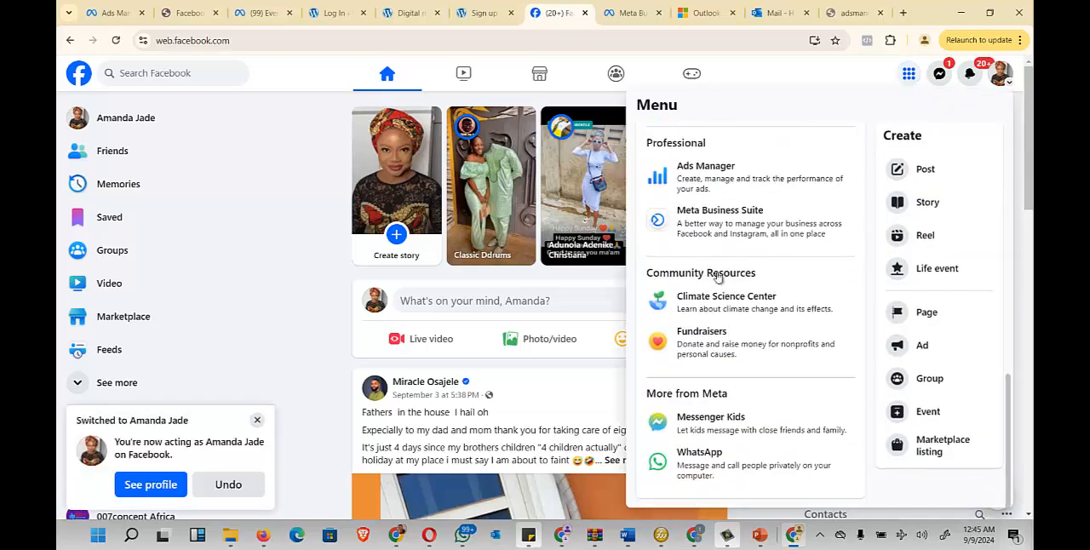
scroll(748, 177, "up", 1)
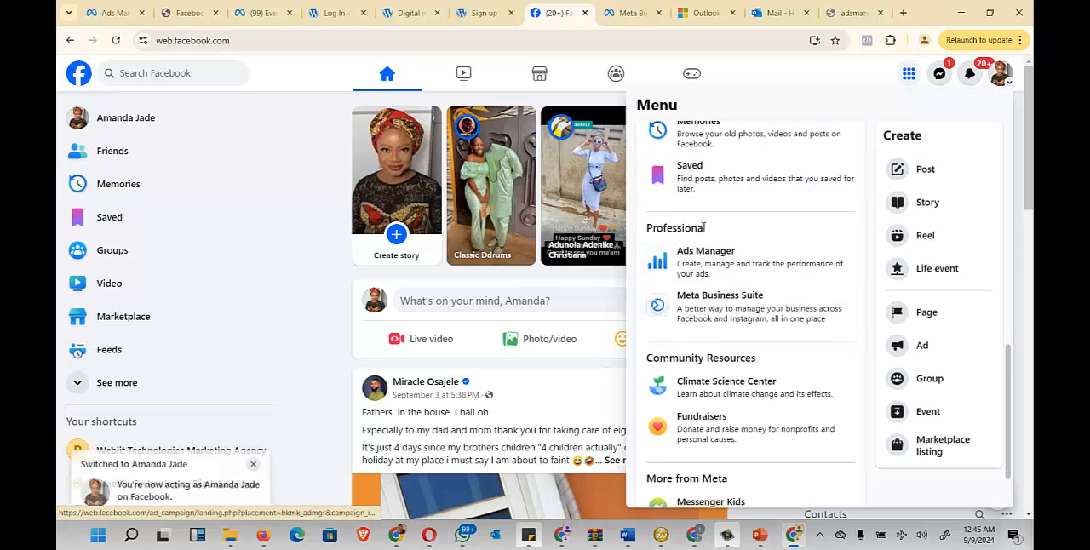
left_click_drag(712, 230, 652, 231)
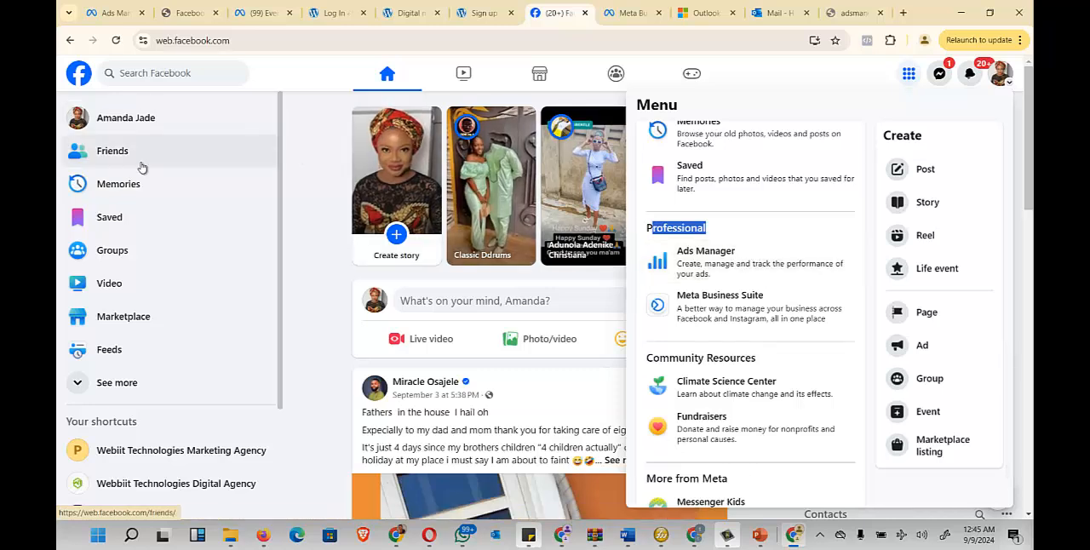
- Expand the home page's list of Facebook shortcuts and find the Ads Manager entry
scroll(143, 174, "down", 2)
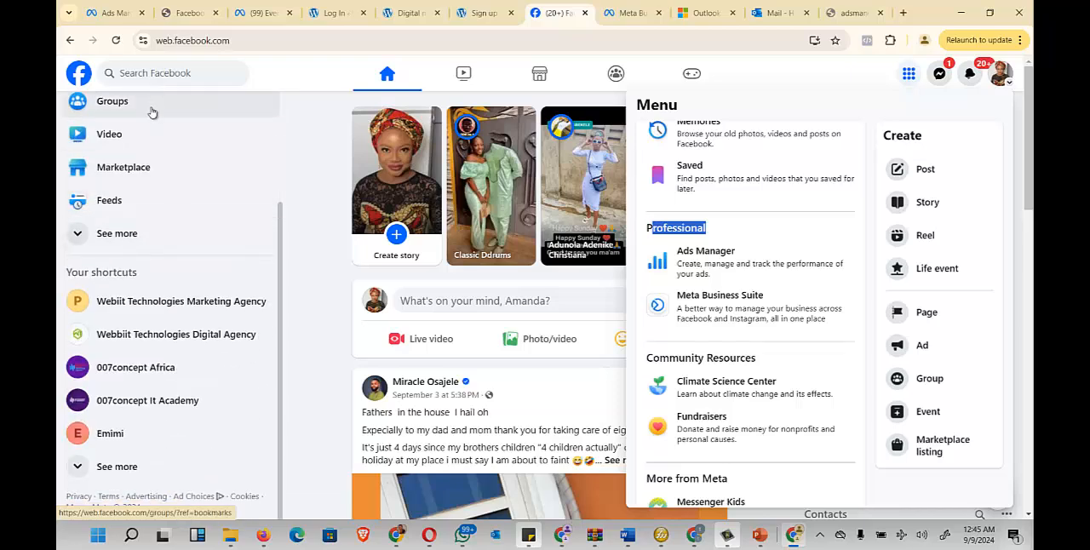
scroll(151, 113, "up", 2)
left_click(119, 383)
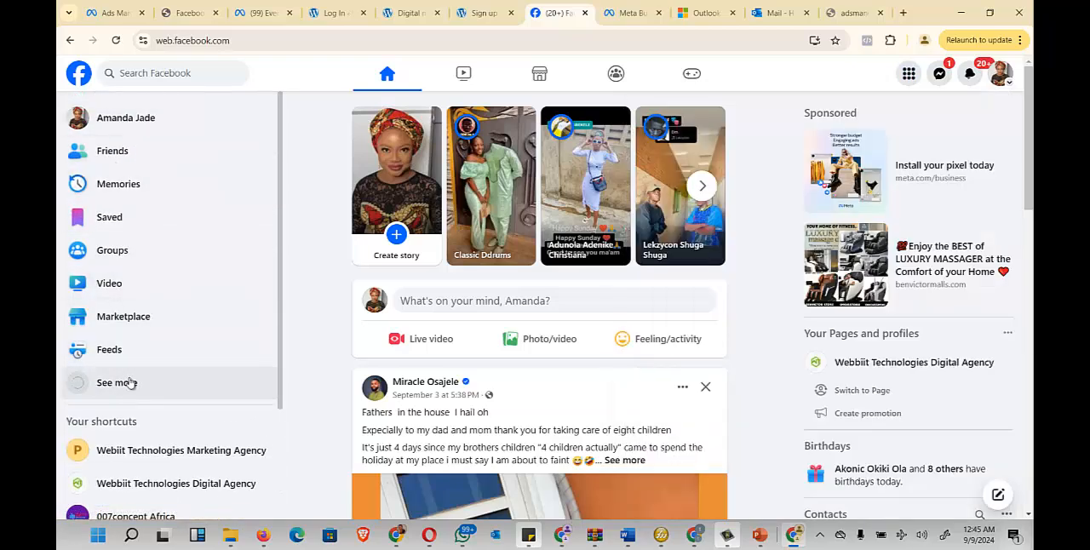
scroll(132, 353, "down", 1)
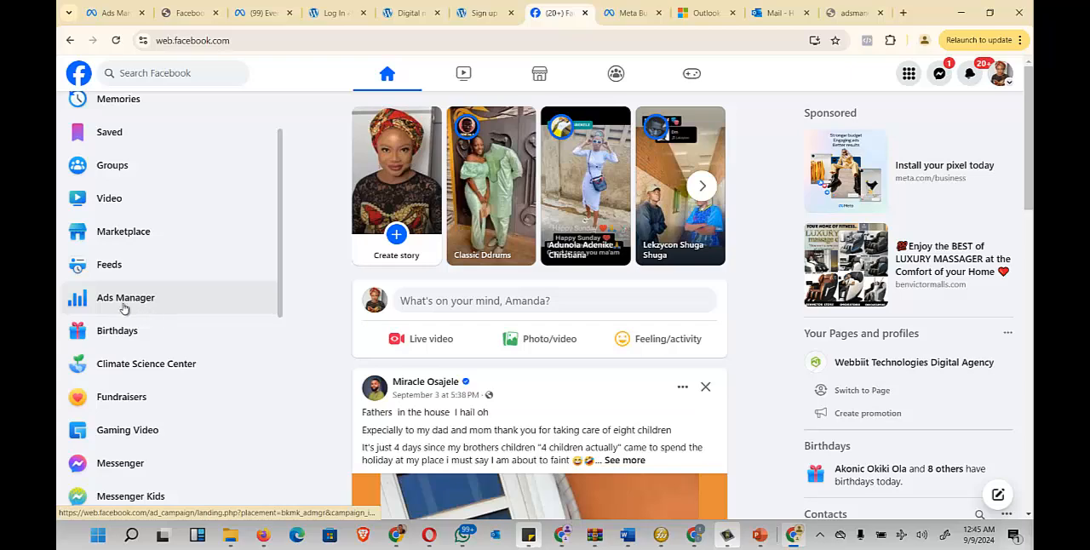
- Return to the Ads Manager campaigns page, dismiss the campaign creation dialog and view the available business portfolios
left_click(136, 12)
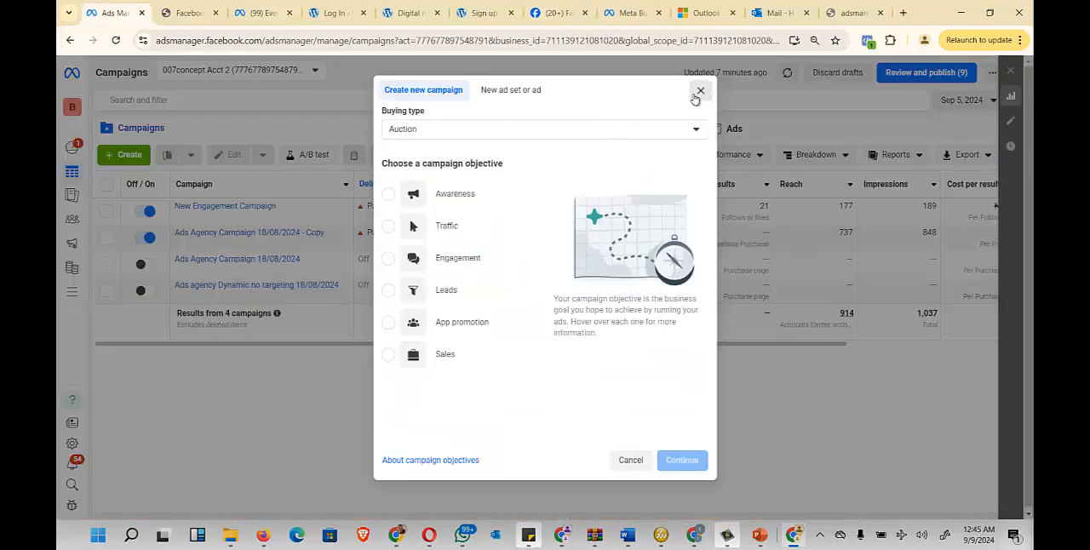
left_click(701, 90)
left_click(75, 106)
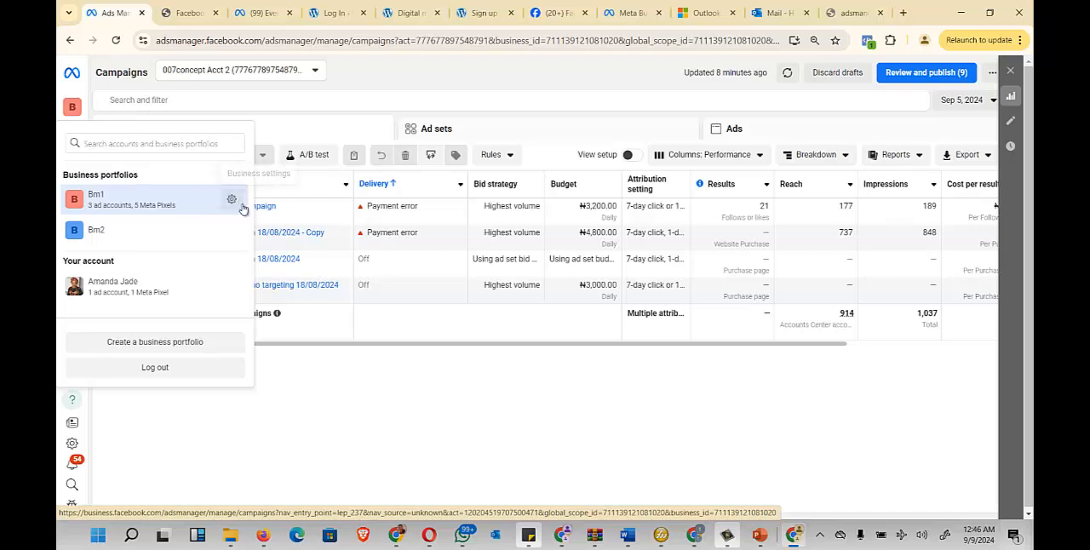
left_click(302, 392)
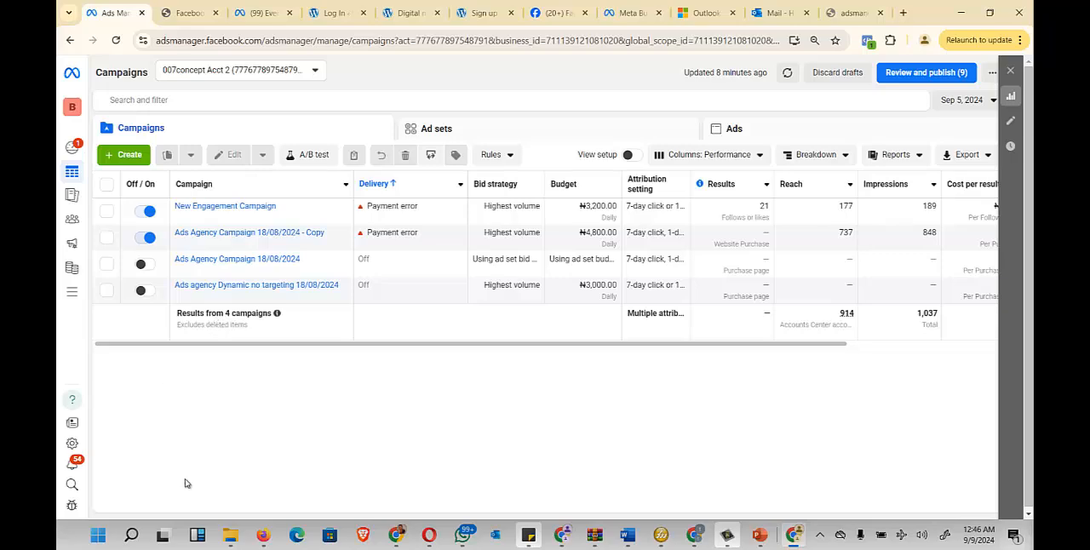
- Create a new campaign with the Leads objective, using the Manual leads campaign setup
left_click(126, 155)
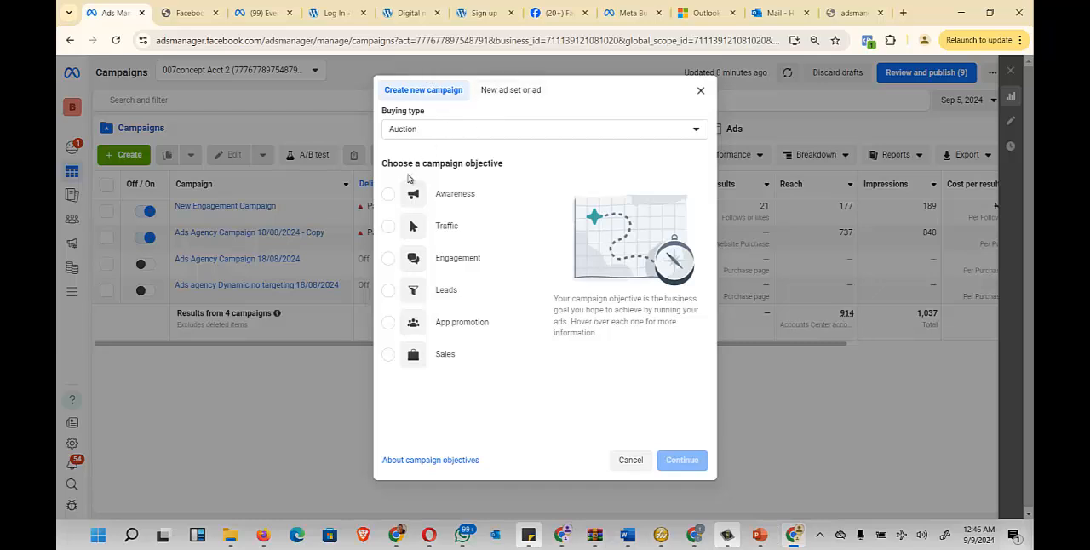
left_click_drag(384, 163, 521, 163)
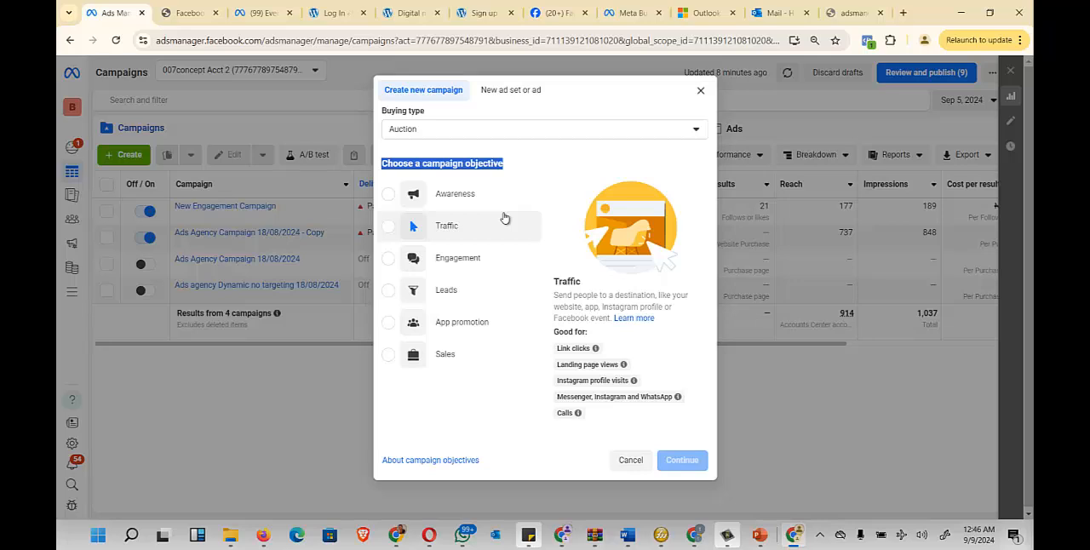
left_click(449, 297)
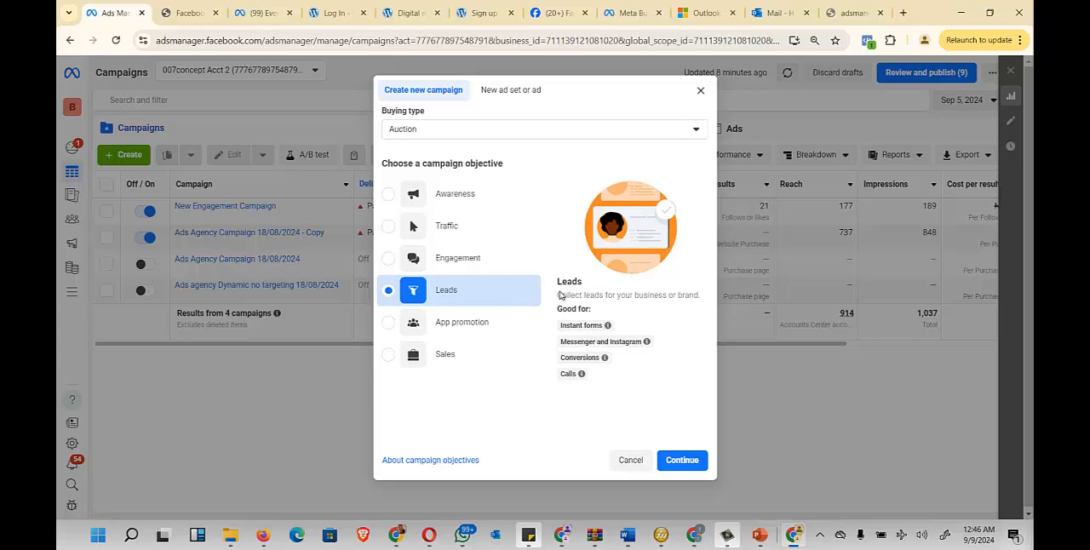
left_click(680, 461)
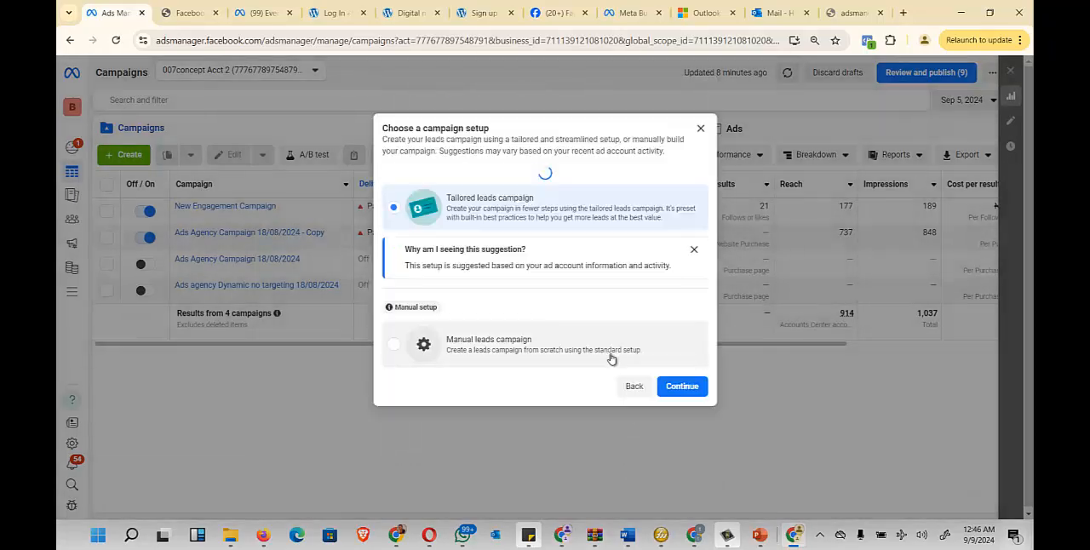
left_click(504, 353)
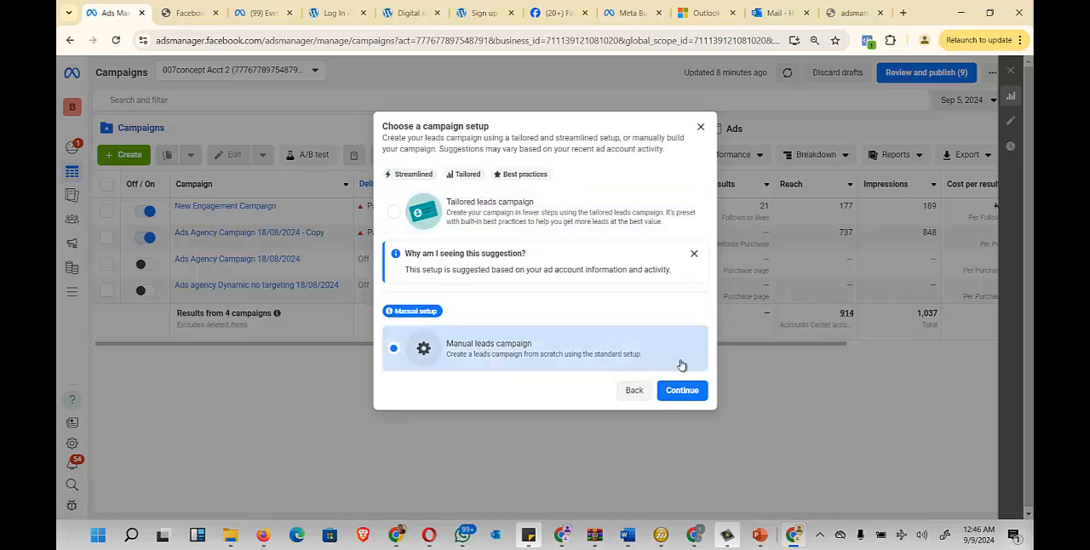
left_click(688, 392)
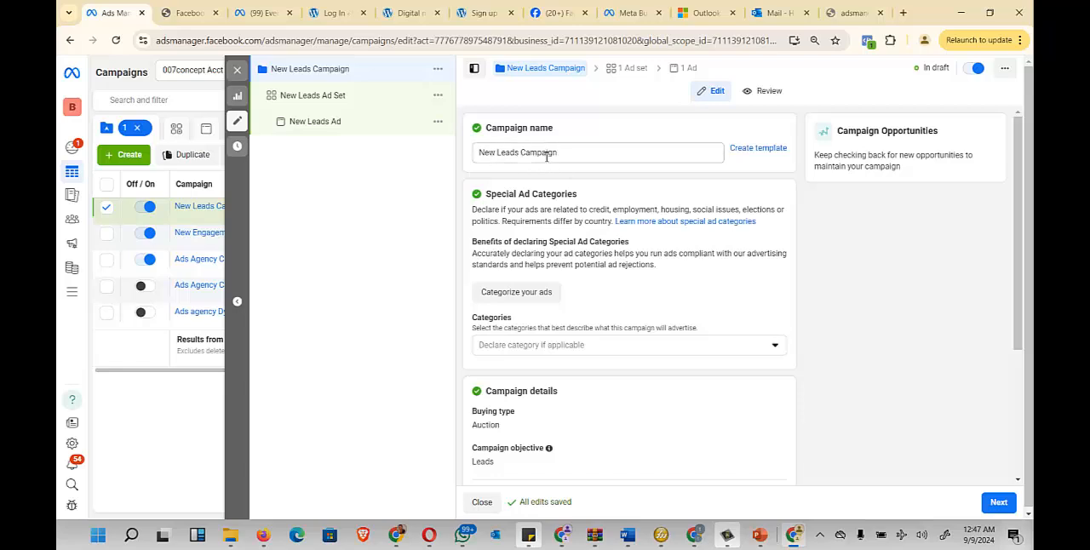
- Rename the campaign as WhatsApp Lead Campaign
left_click(480, 152)
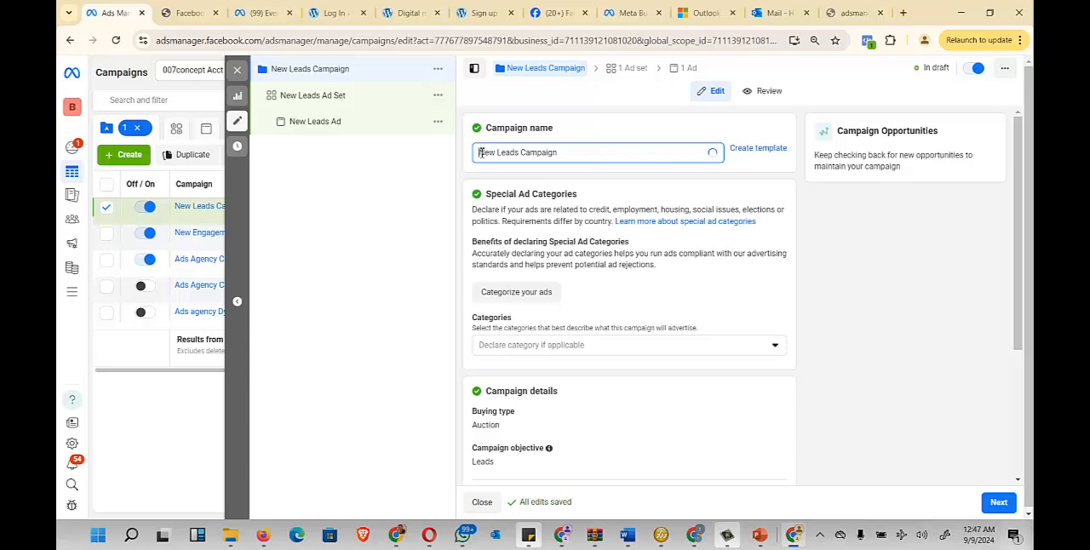
type("Whats")
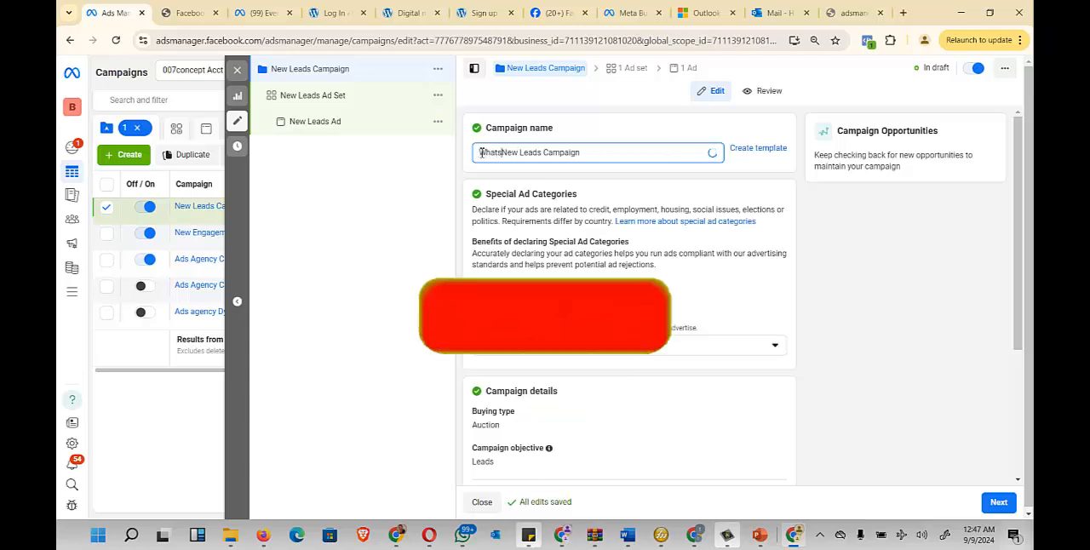
type("App Lead")
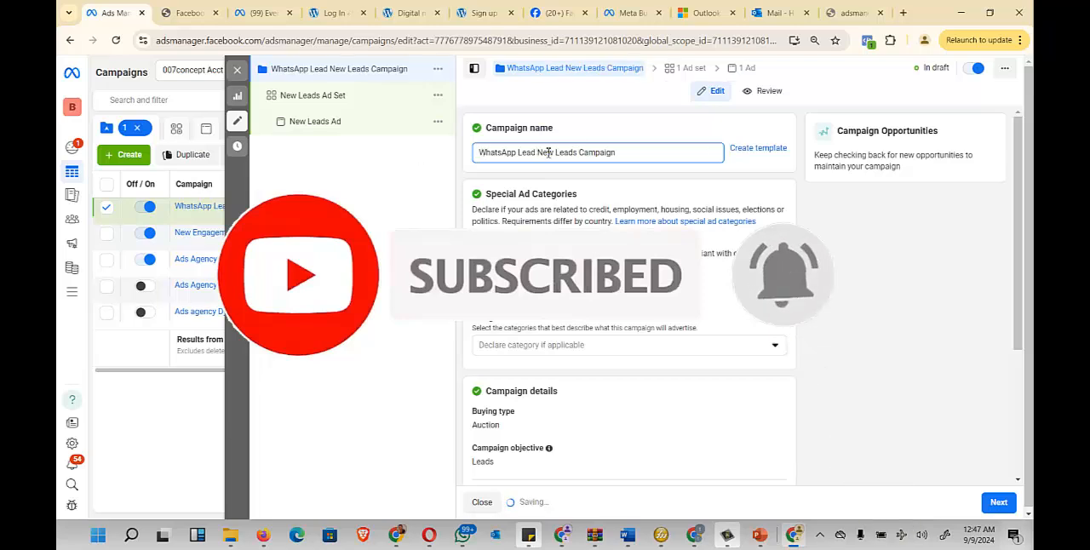
left_click_drag(538, 152, 579, 152)
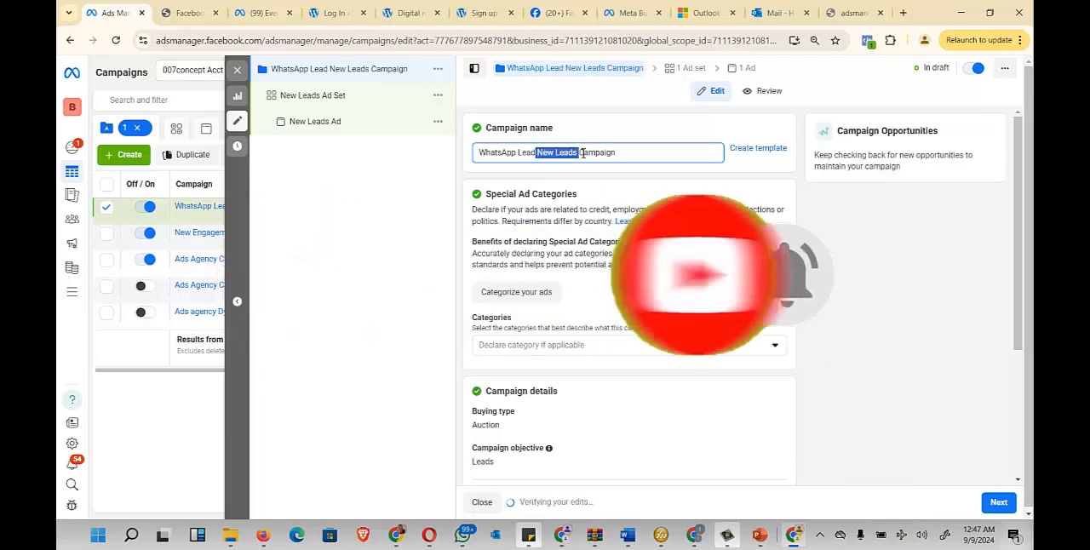
key("BackSpace")
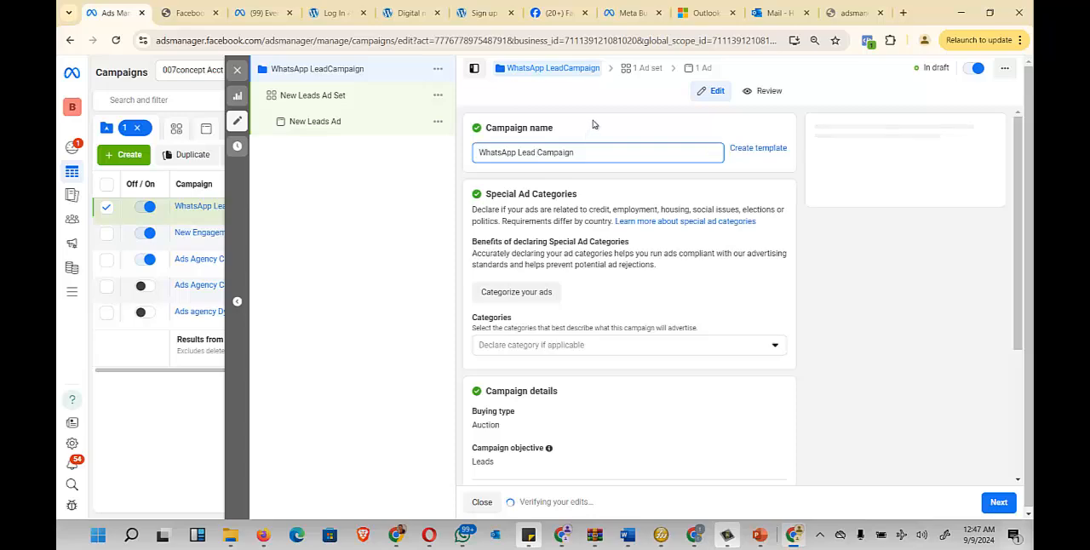
left_click(648, 197)
scroll(681, 195, "down", 3)
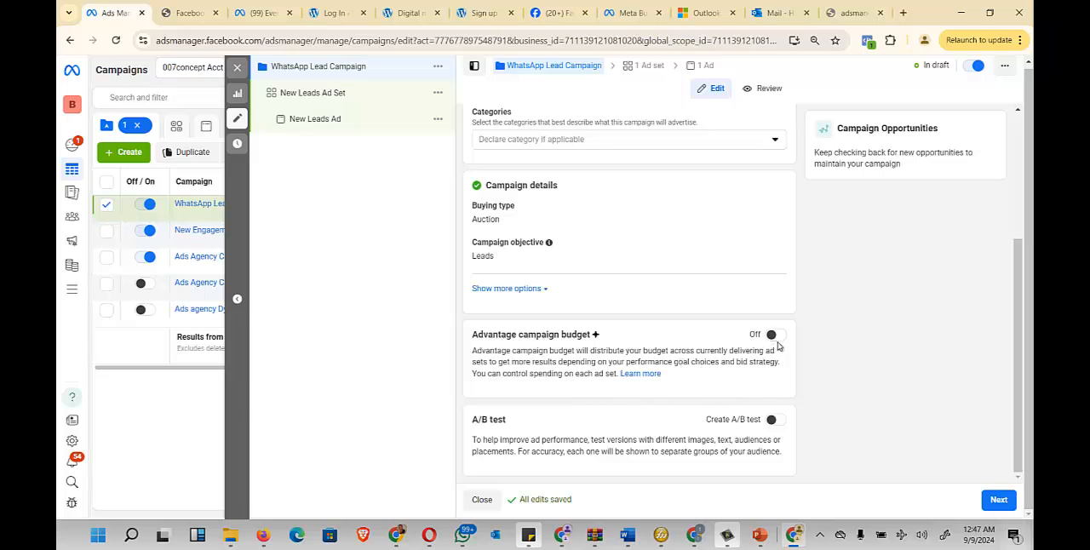
- Turn on Advantage campaign budget with a daily budget of ₦3,000 and continue to the ad set settings
left_click(775, 338)
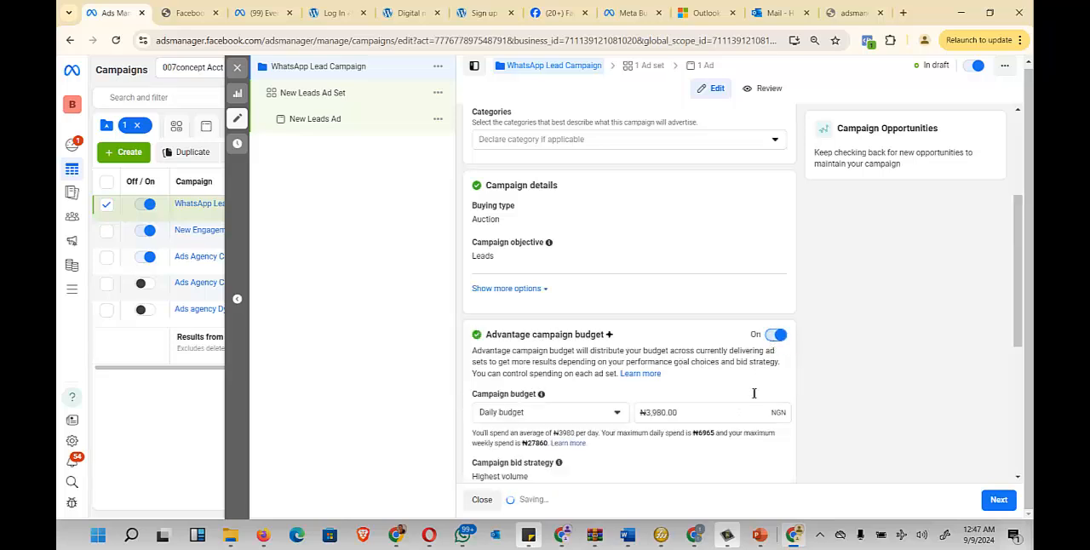
left_click_drag(648, 415, 724, 414)
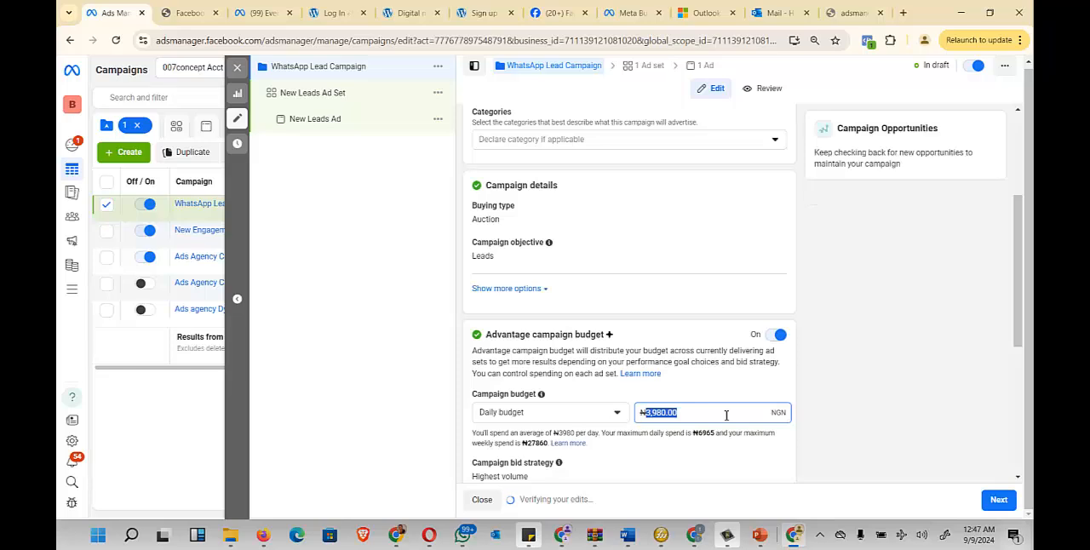
type("30")
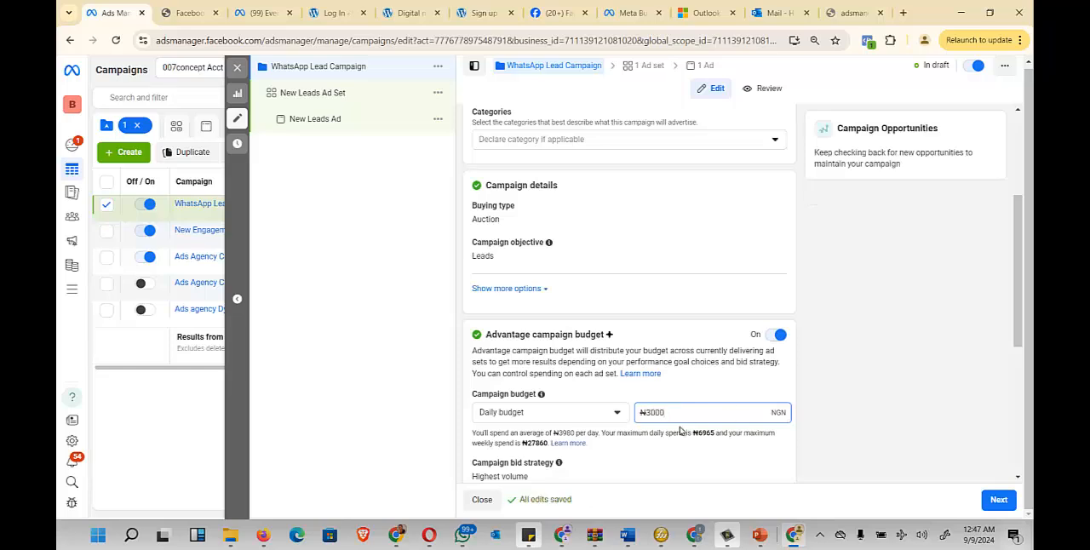
scroll(724, 362, "down", 2)
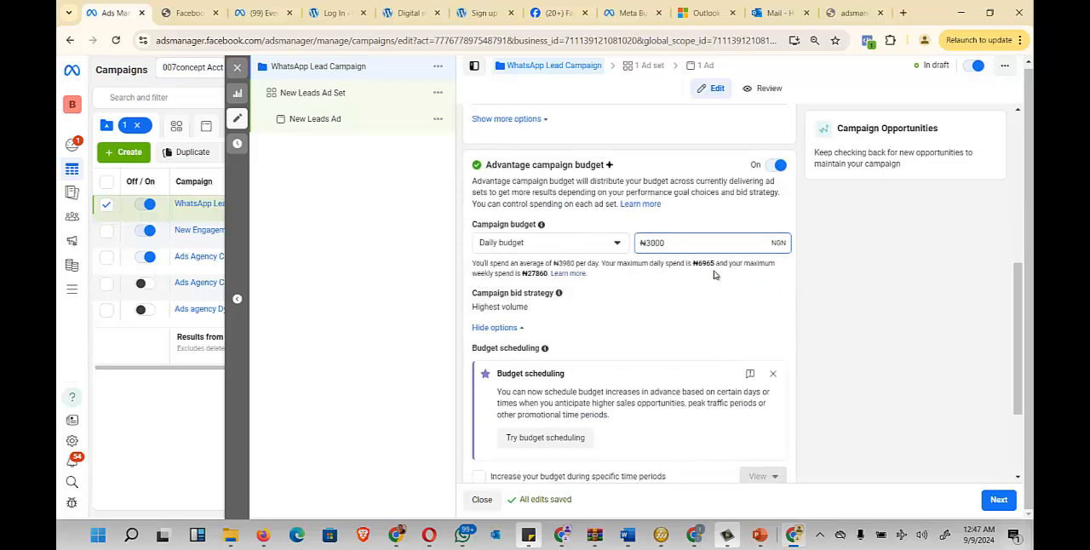
left_click_drag(598, 167, 486, 165)
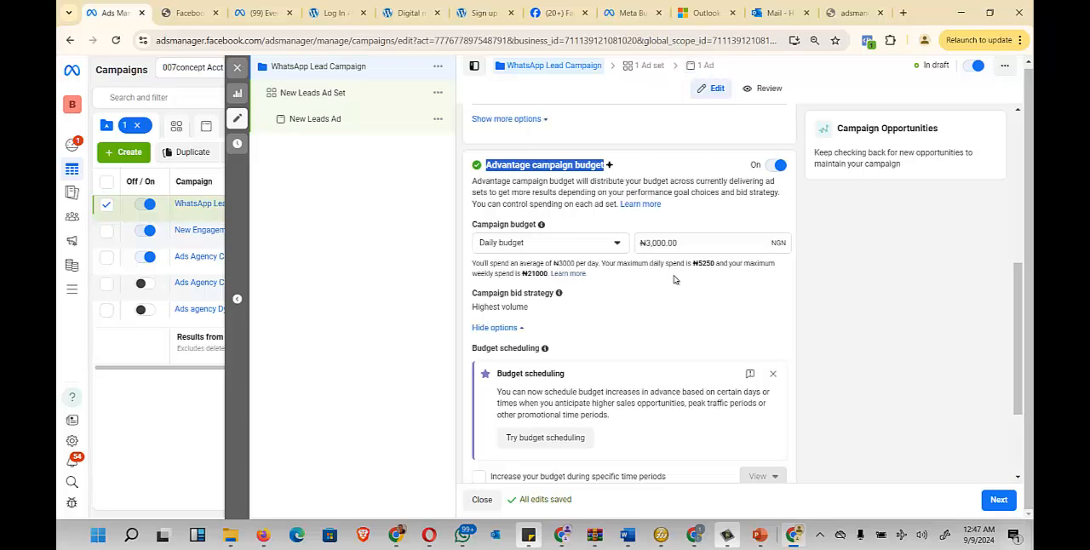
scroll(684, 178, "down", 2)
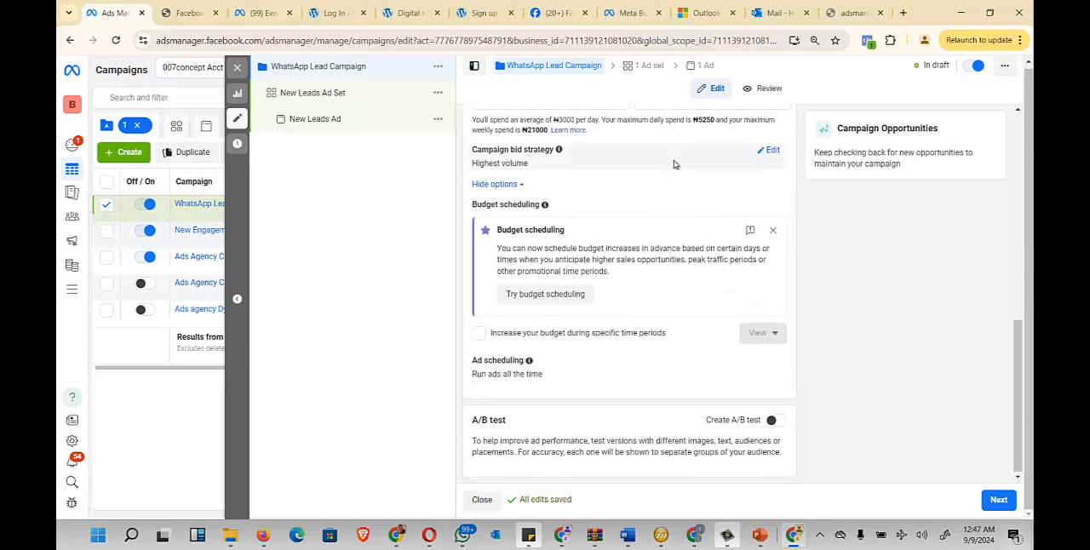
scroll(681, 171, "up", 2)
triple_click(686, 269)
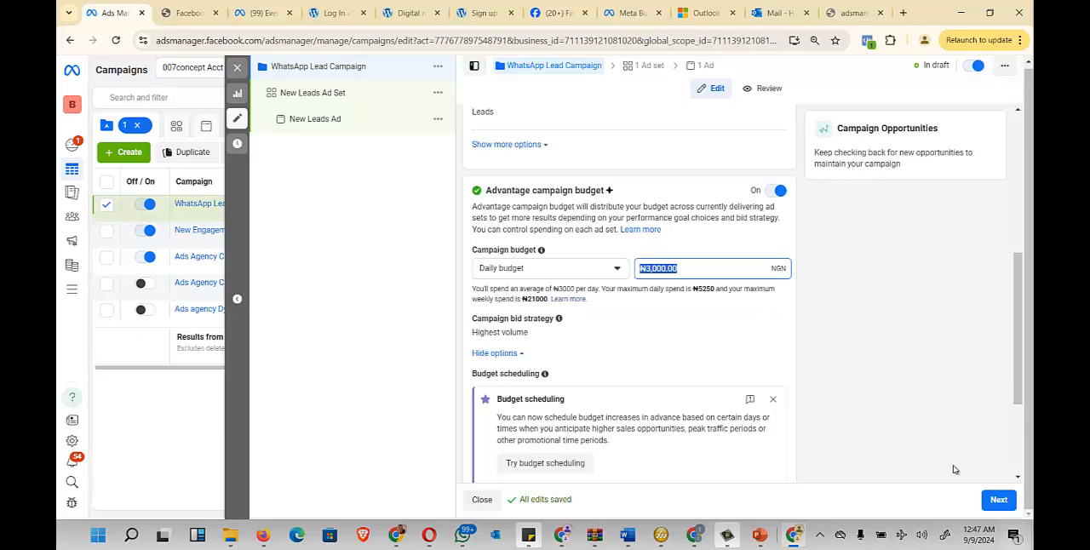
left_click(996, 501)
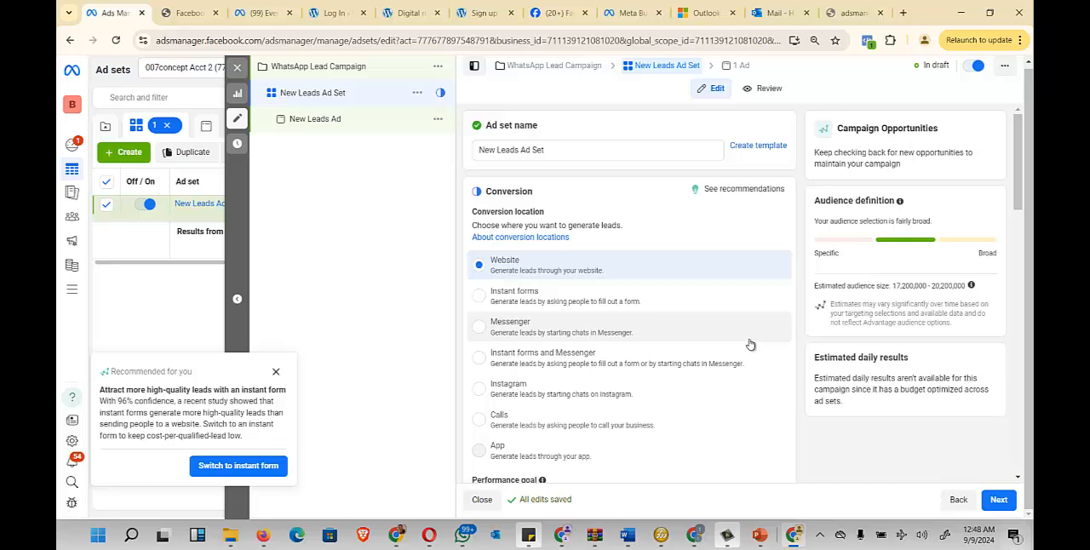
- Review the ad set's conversion location options and choose Messenger as the place to generate leads
double_click(511, 191)
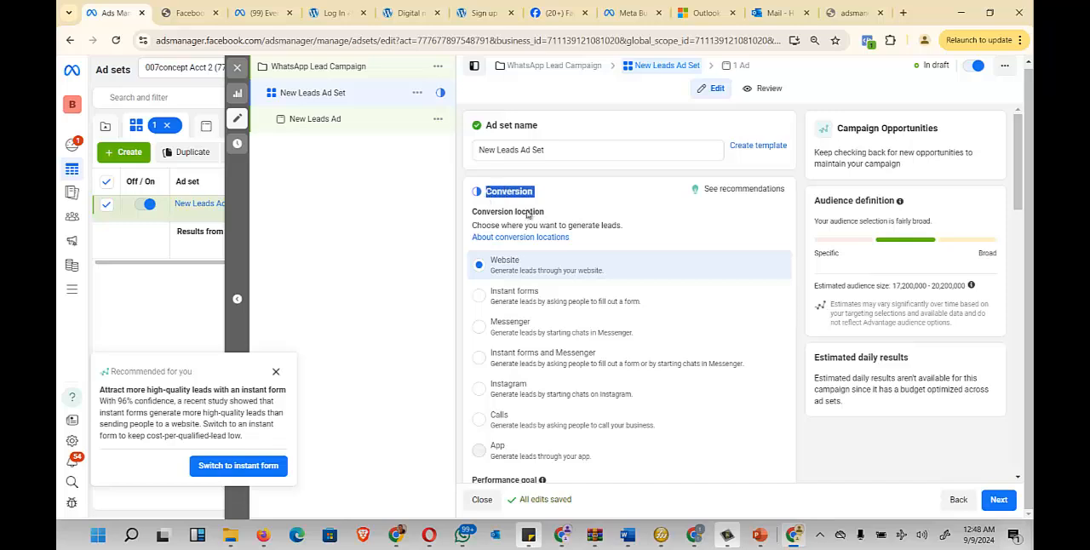
left_click_drag(547, 213, 474, 214)
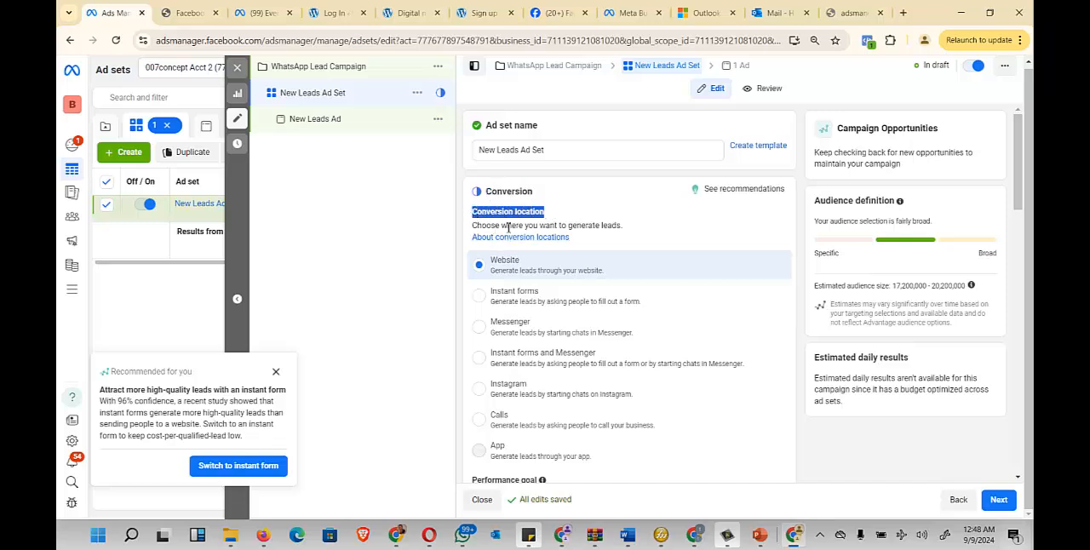
left_click_drag(629, 227, 501, 226)
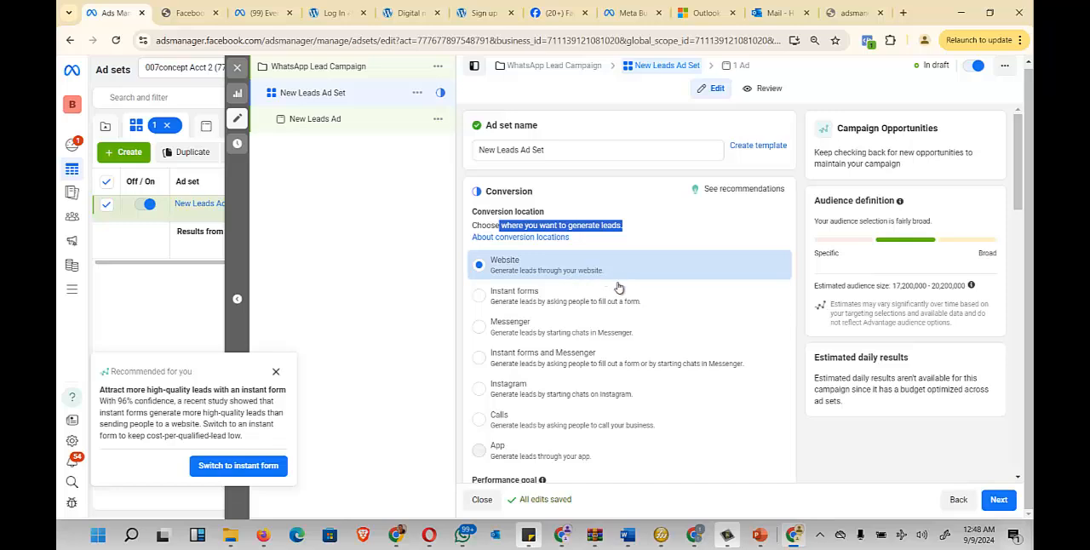
scroll(618, 286, "down", 1)
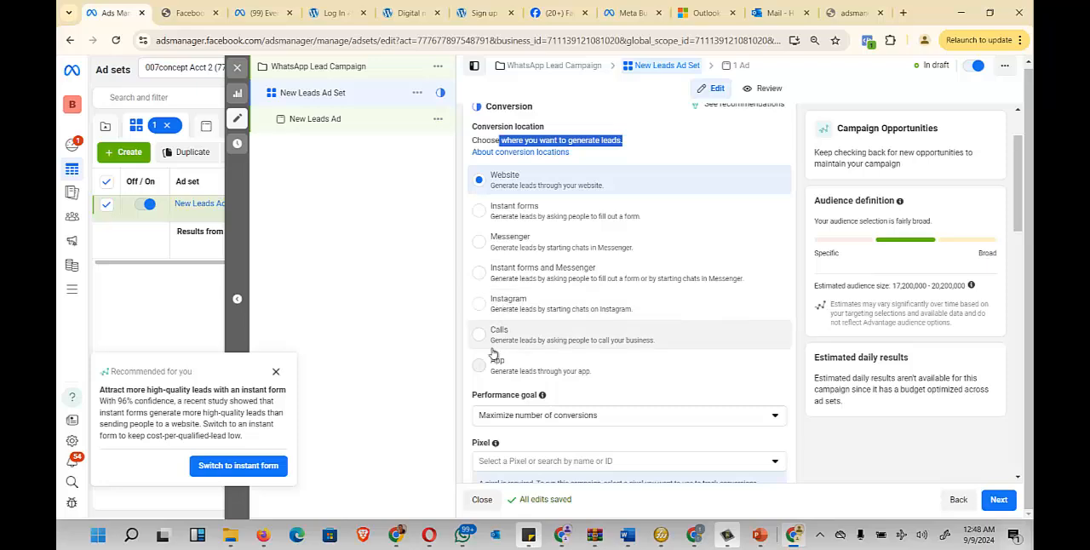
scroll(487, 341, "down", 2)
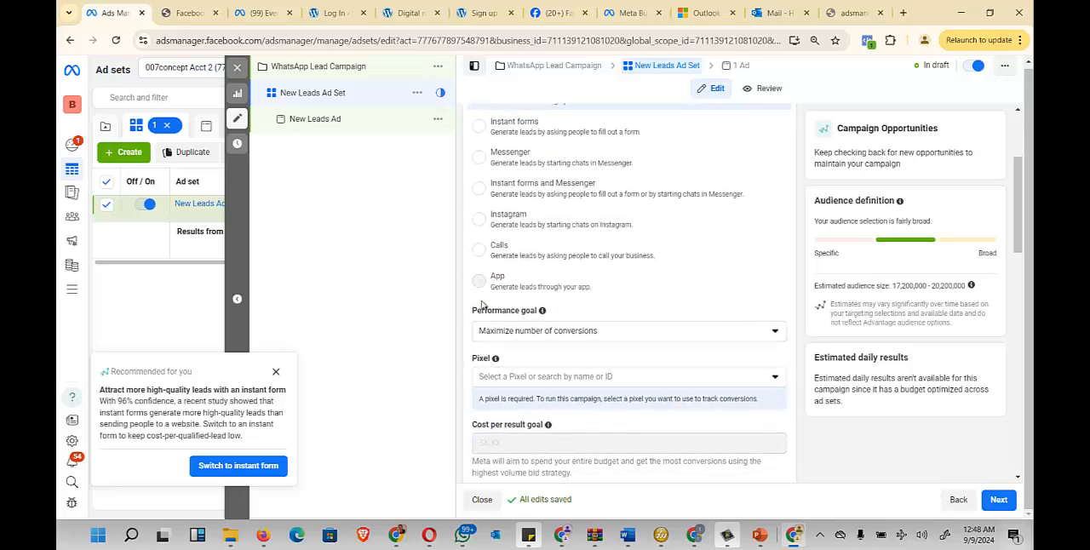
scroll(668, 305, "up", 3)
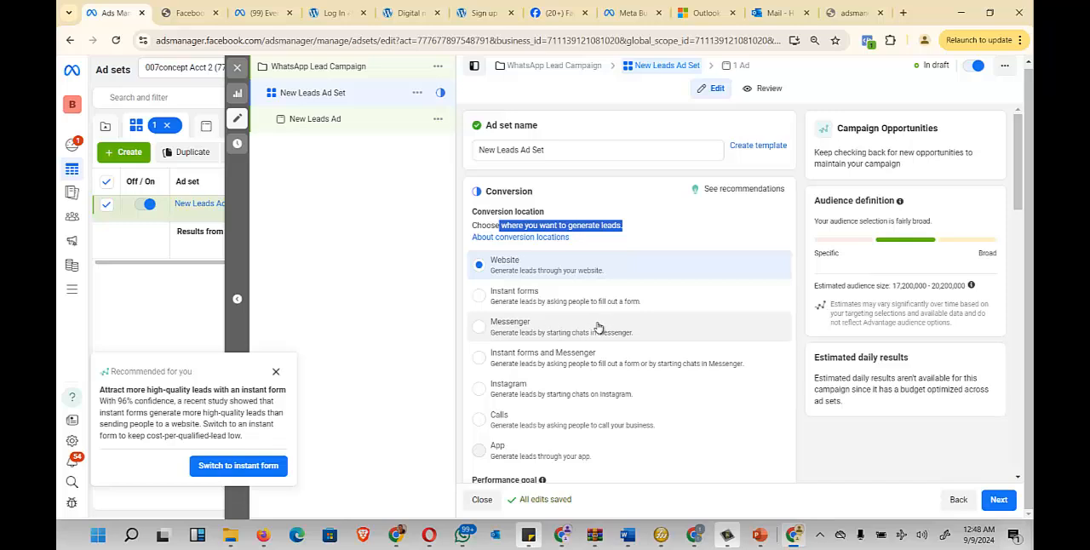
left_click(520, 336)
scroll(619, 330, "down", 2)
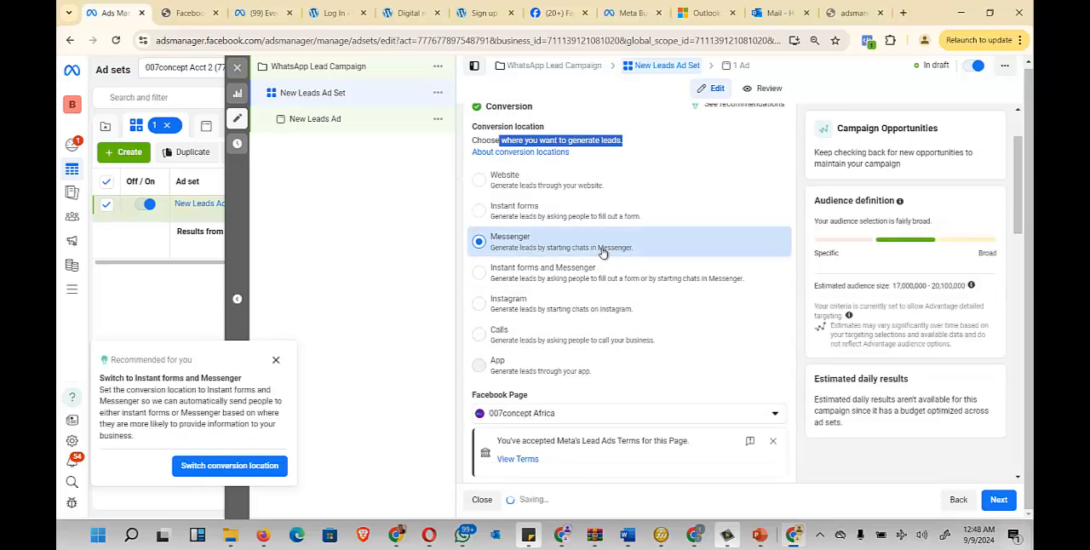
- Set the ad set's Facebook Page to 007concept It Academy and check its Lead Ads Terms notice
scroll(619, 331, "down", 4)
scroll(629, 237, "up", 2)
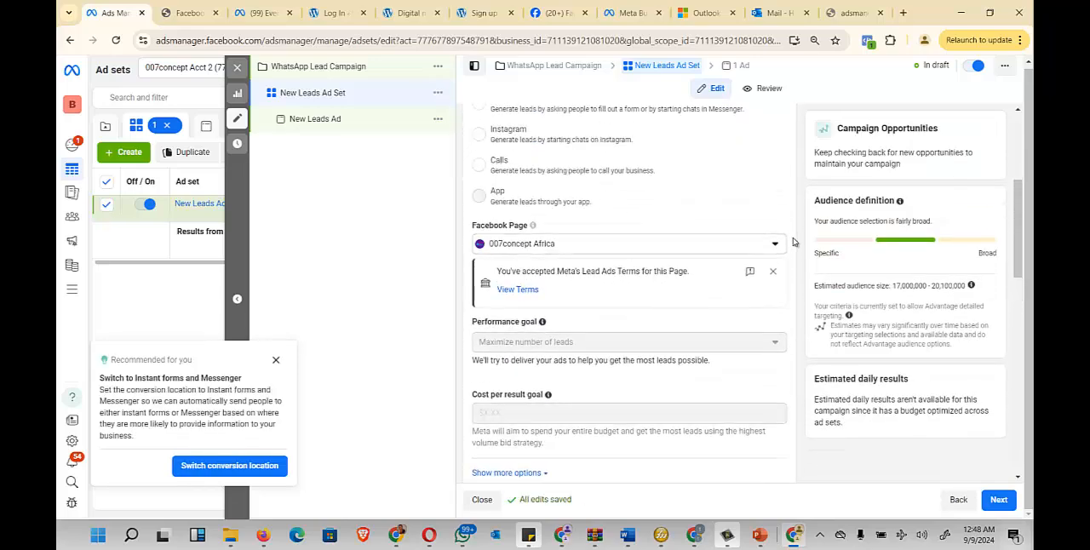
mouse_move(540, 230)
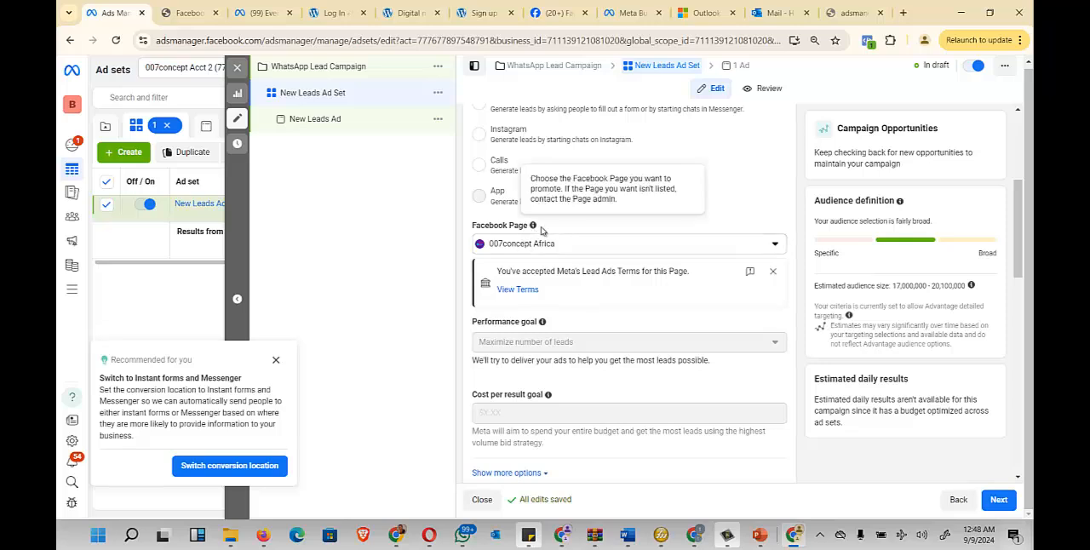
left_click(771, 244)
left_click(584, 295)
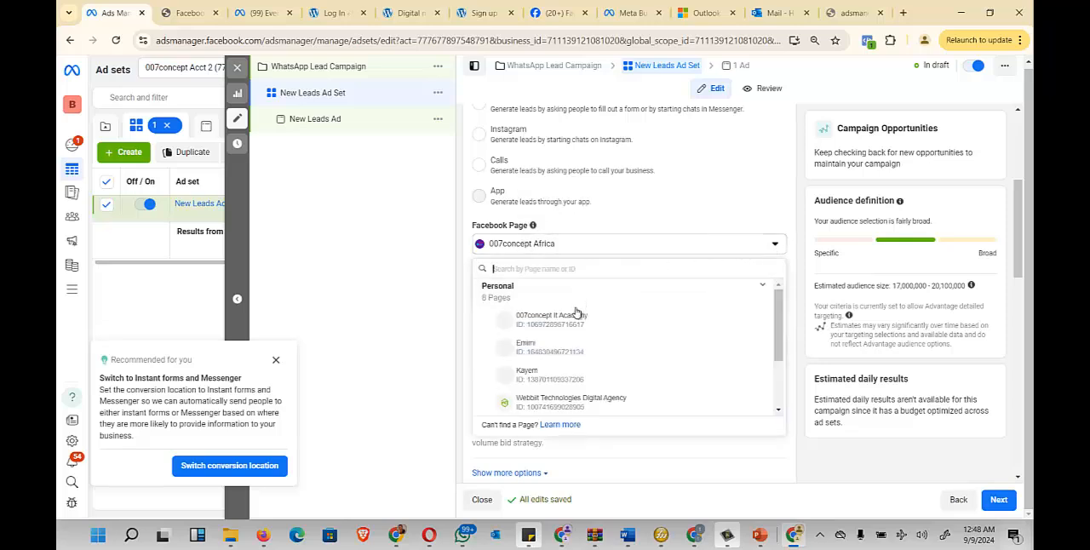
left_click(639, 321)
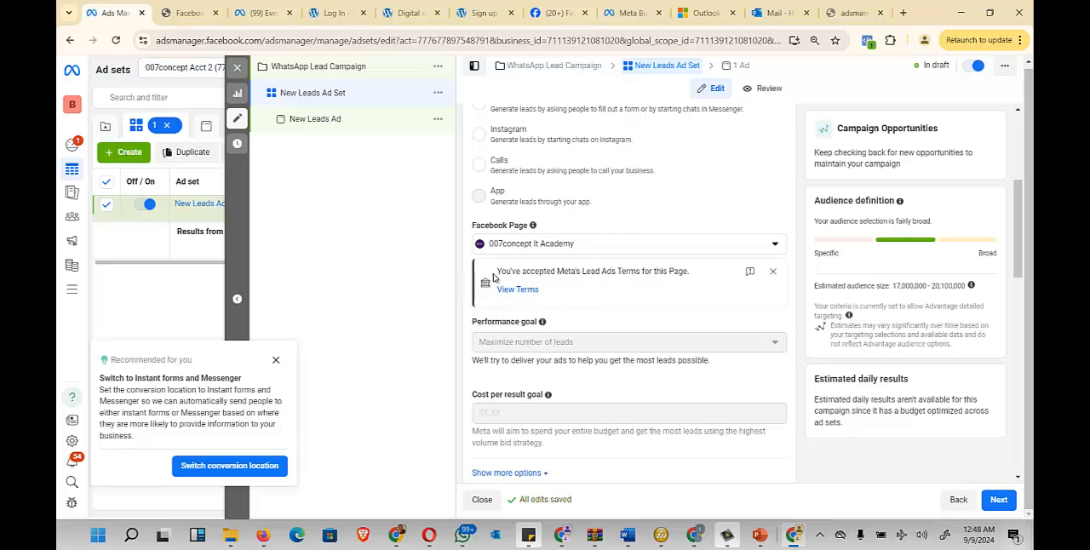
left_click_drag(496, 274, 714, 281)
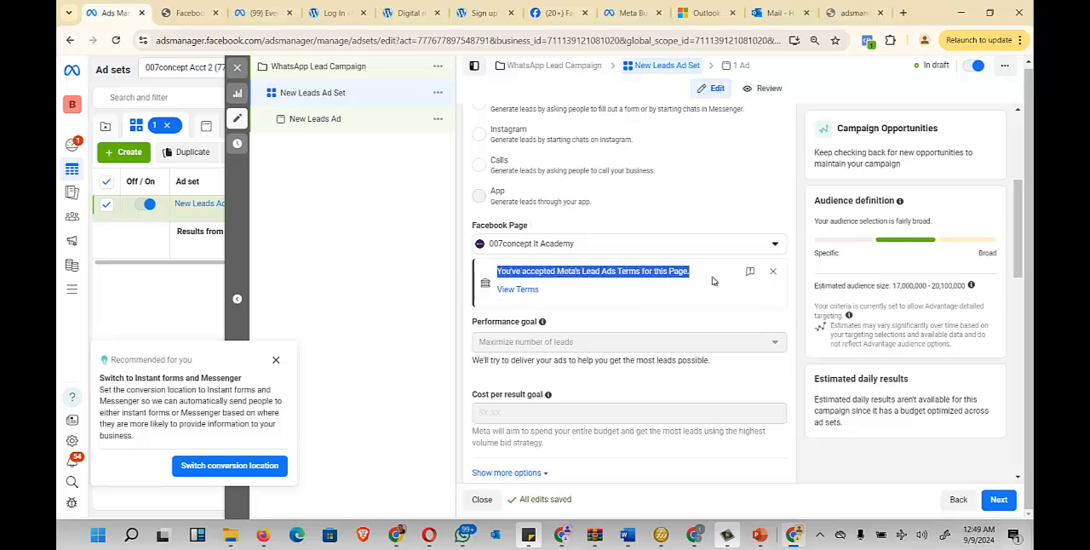
left_click(741, 219)
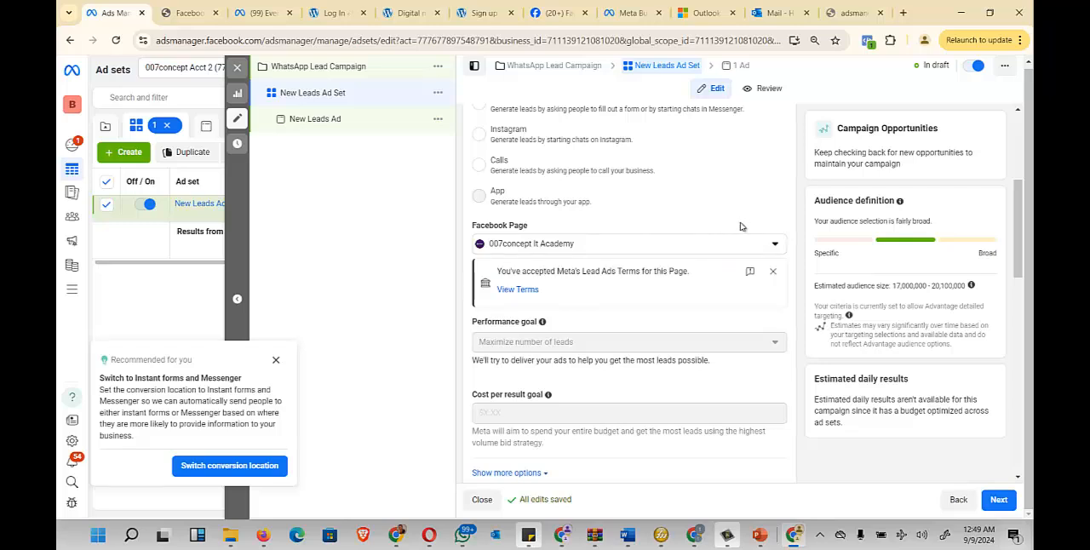
- Schedule the ad set to start on Sep 10, 2024 at 04:00 AM
scroll(662, 314, "down", 2)
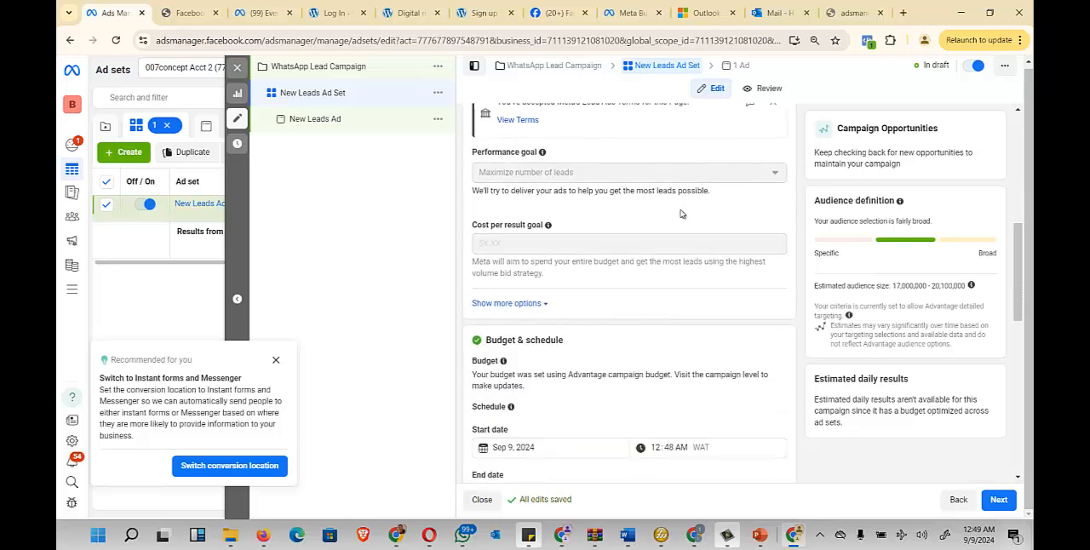
scroll(680, 214, "down", 2)
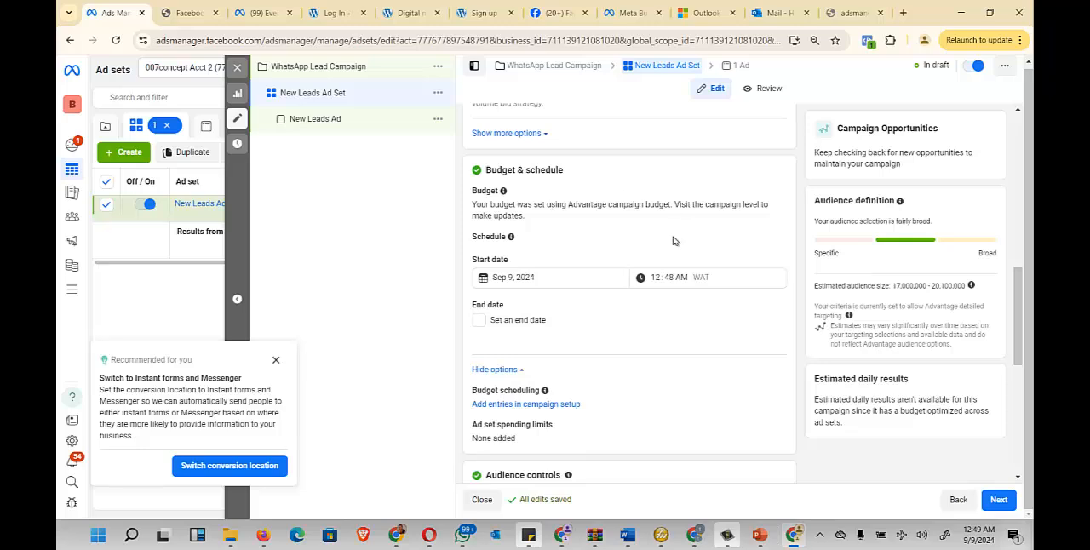
left_click_drag(576, 172, 484, 171)
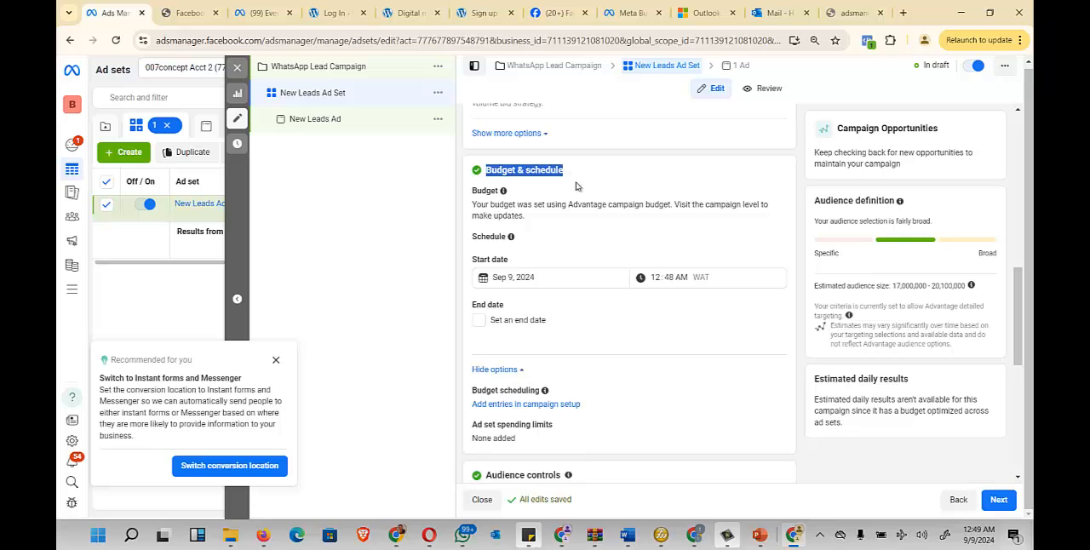
left_click(622, 185)
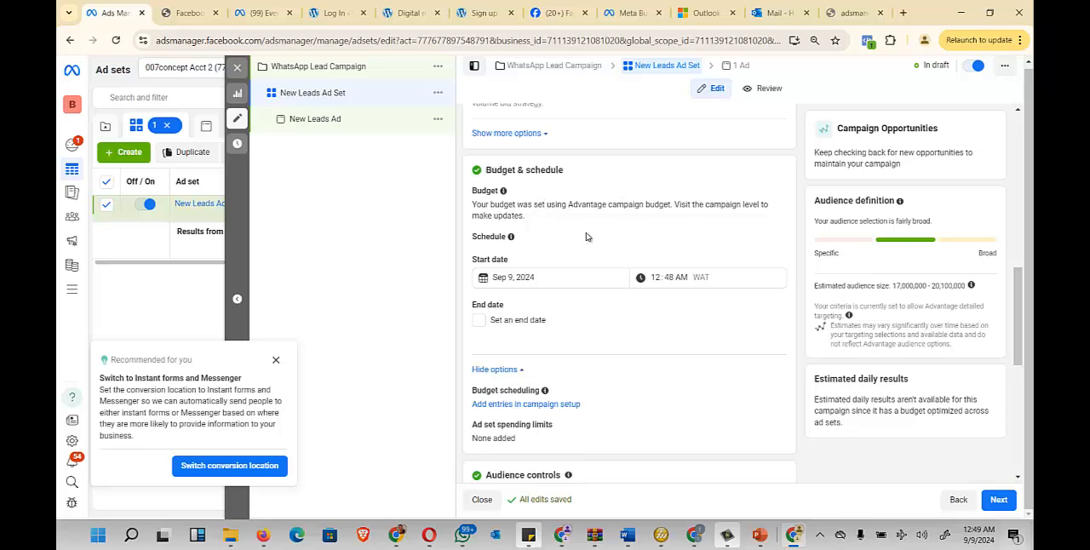
left_click(512, 278)
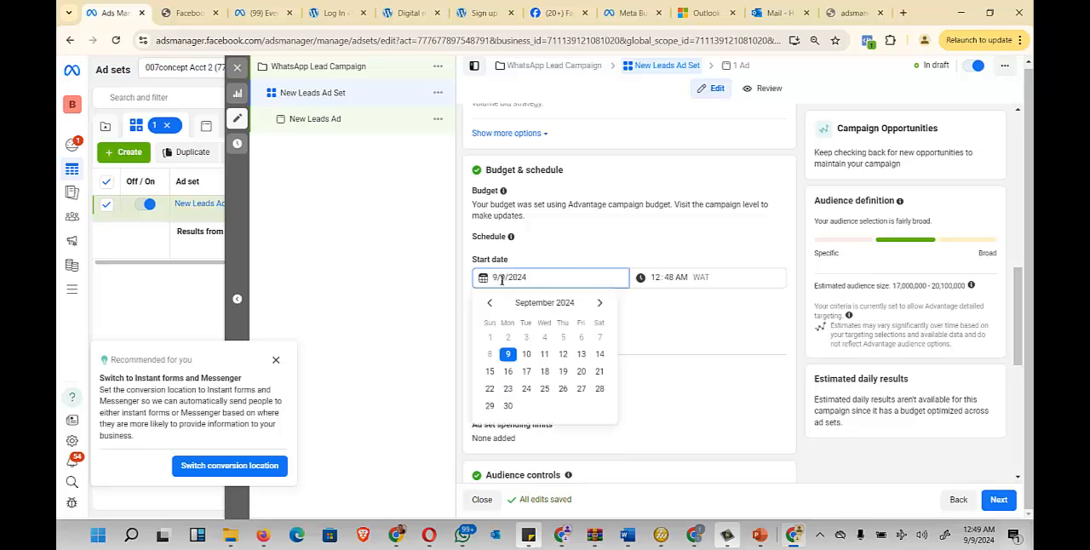
left_click(526, 353)
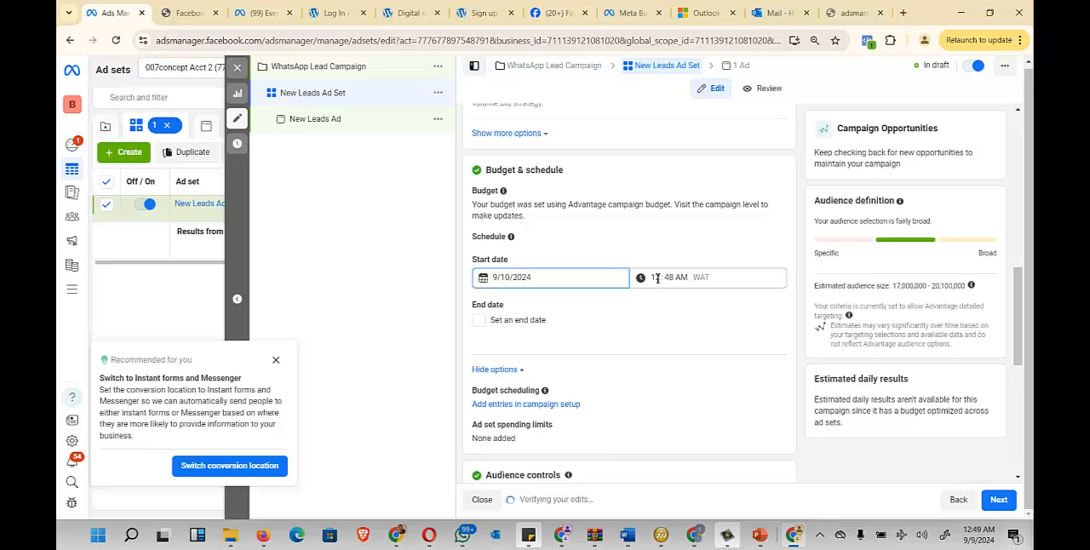
left_click(656, 278)
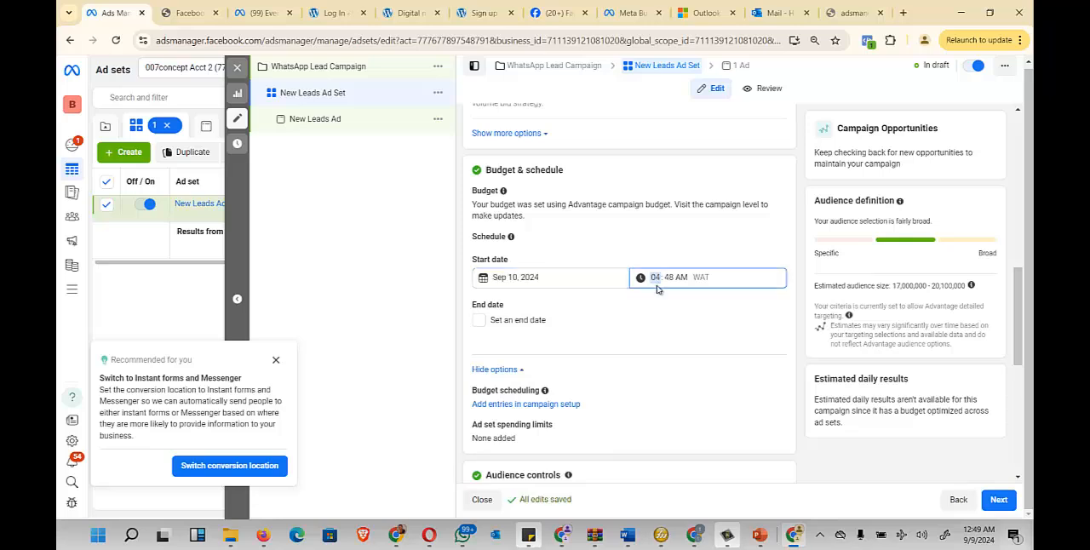
left_click(671, 278)
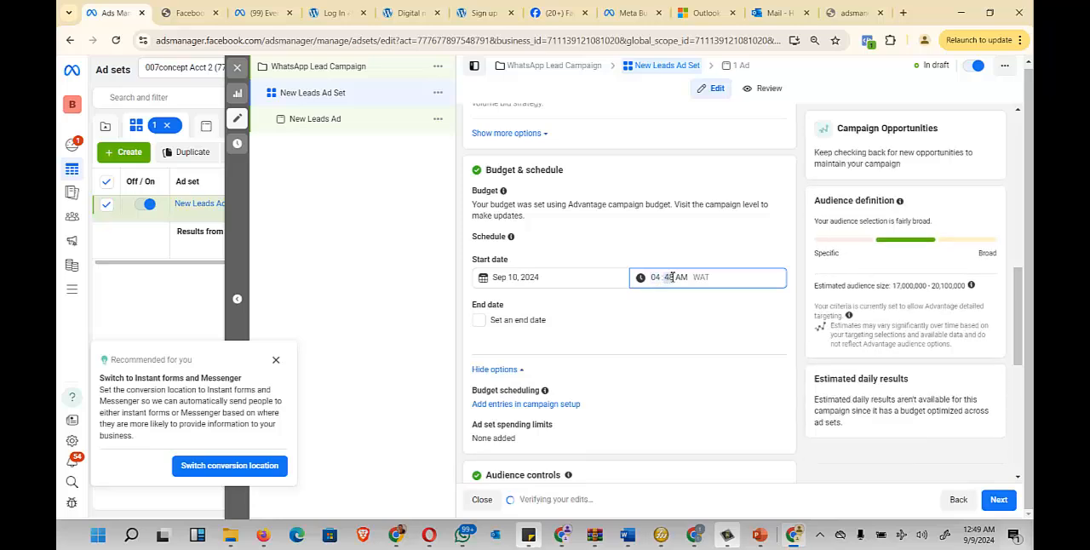
left_click(704, 258)
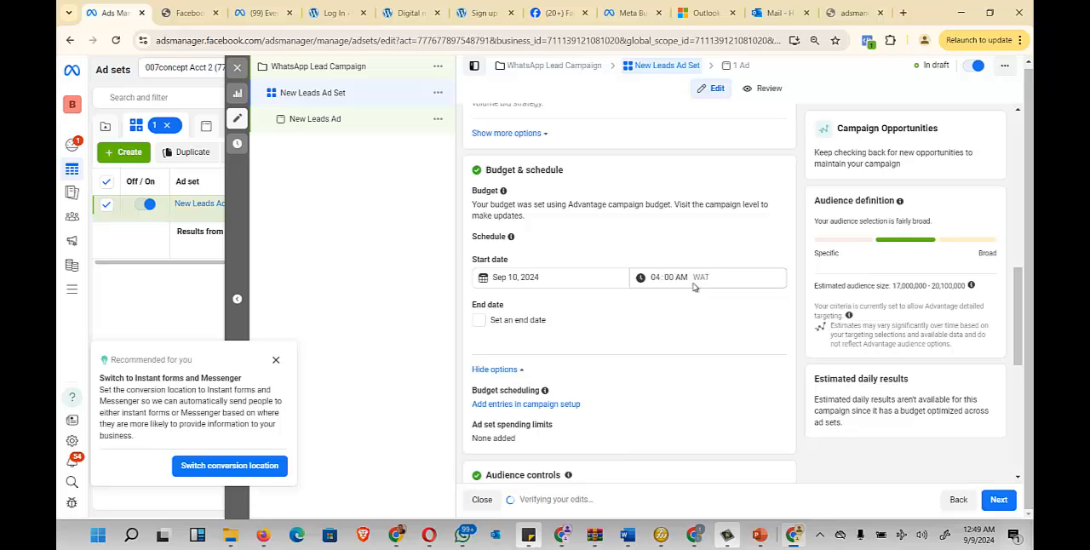
- Open the locations under the ad set's audience controls for editing
scroll(562, 299, "down", 1)
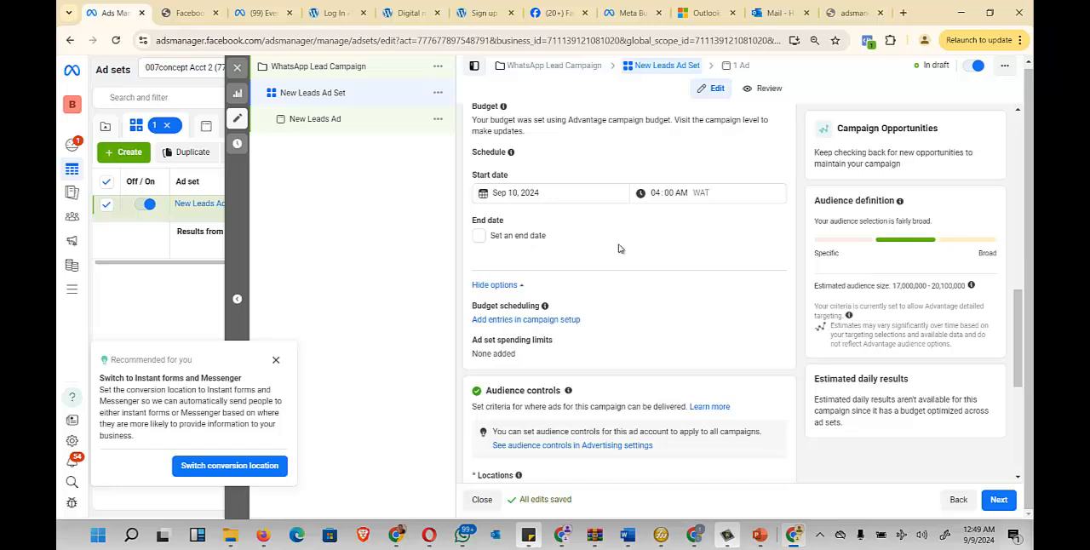
scroll(622, 273, "down", 3)
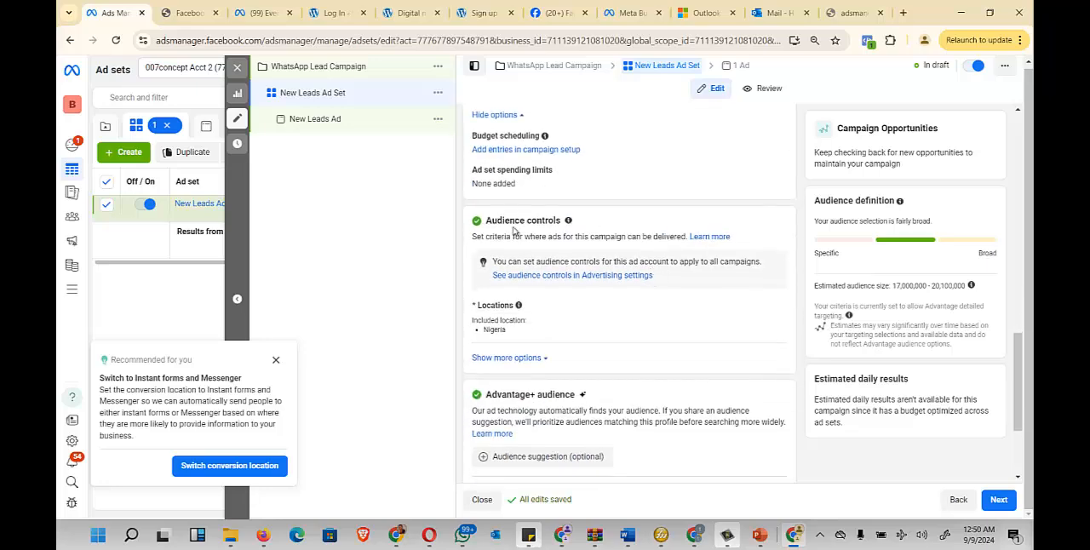
scroll(576, 257, "down", 2)
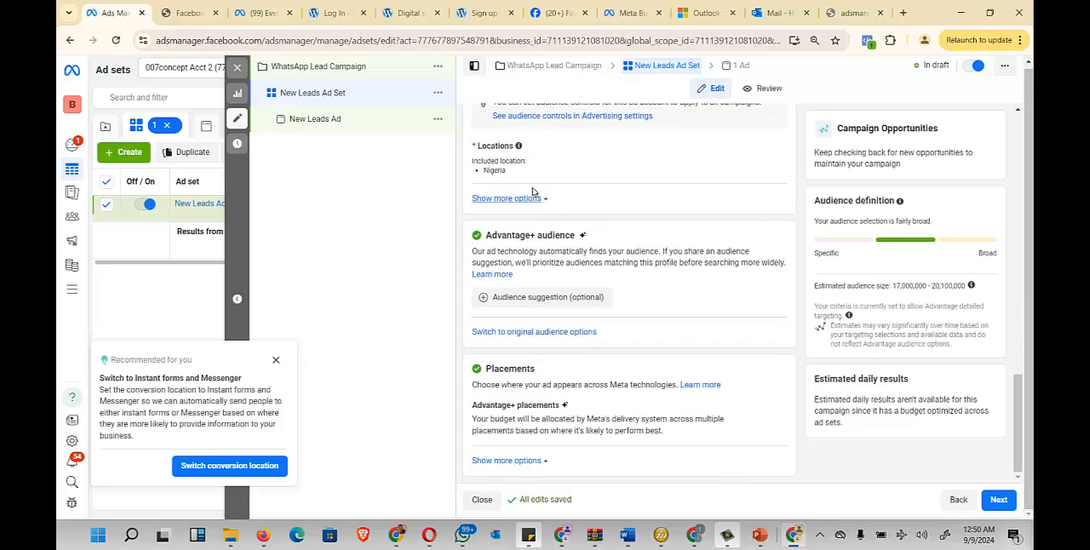
scroll(523, 223, "up", 1)
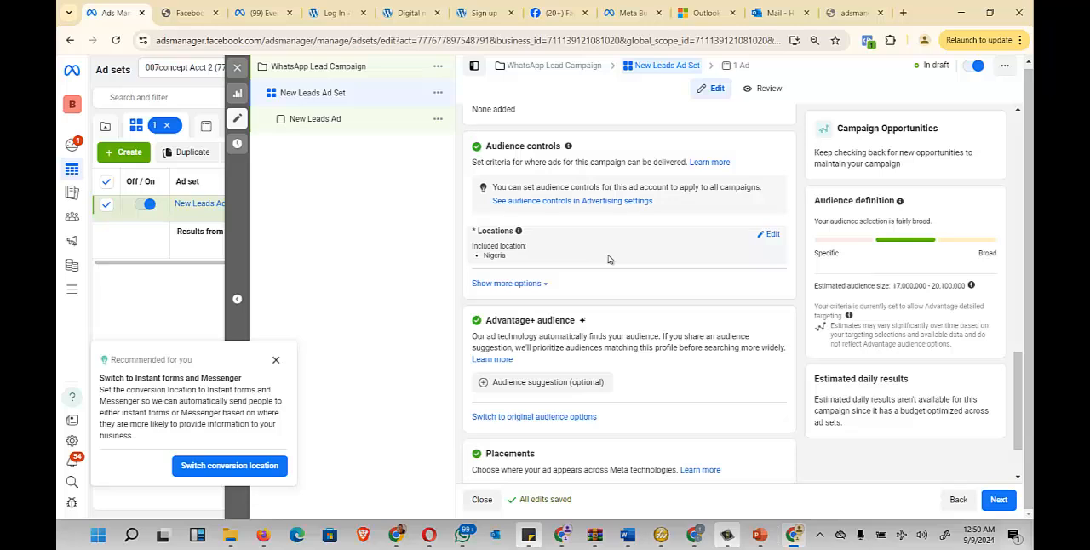
left_click(771, 237)
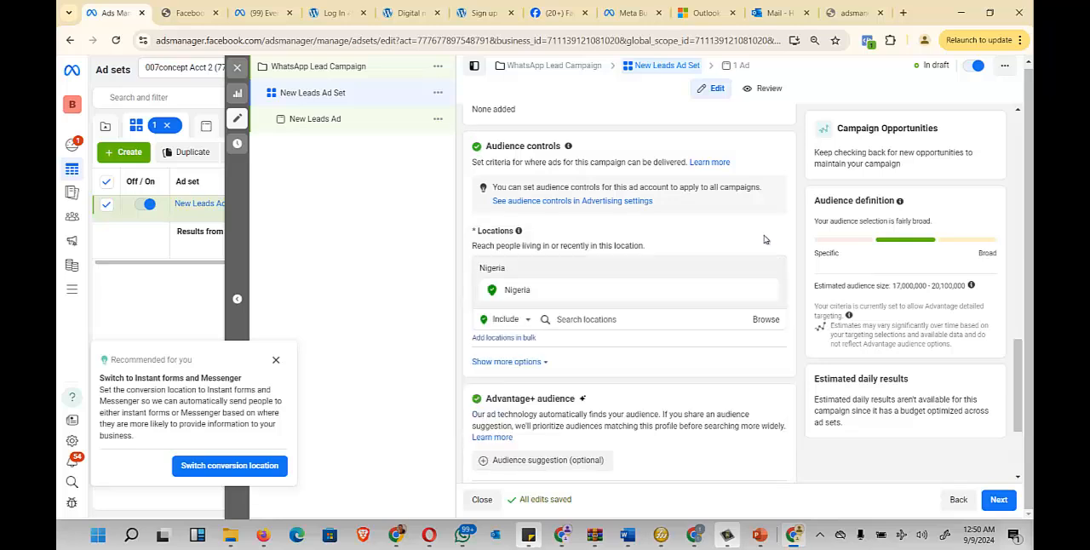
- Search the audience locations for Lagos and clear the search without adding a location
left_click(619, 320)
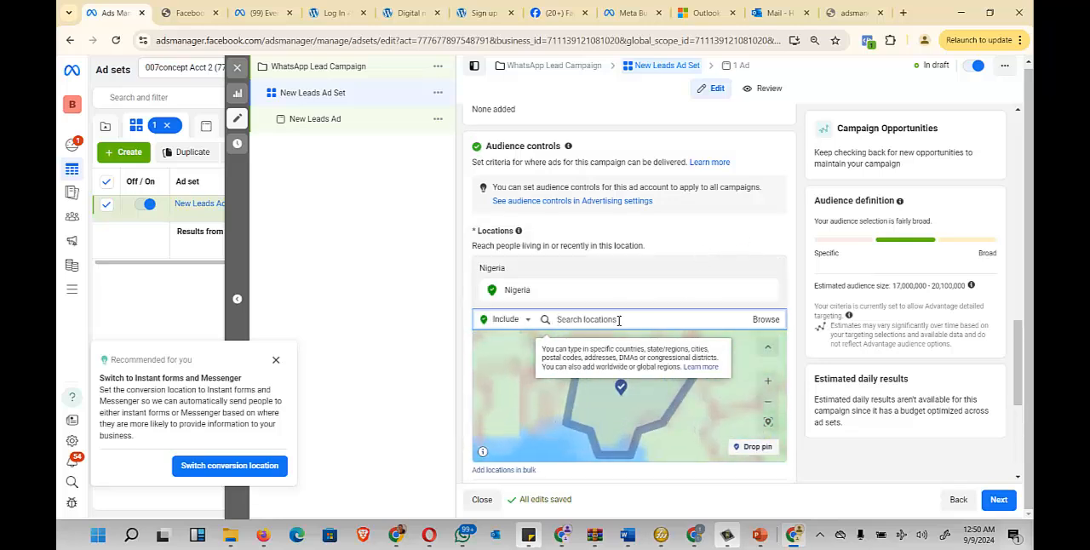
type("lagos")
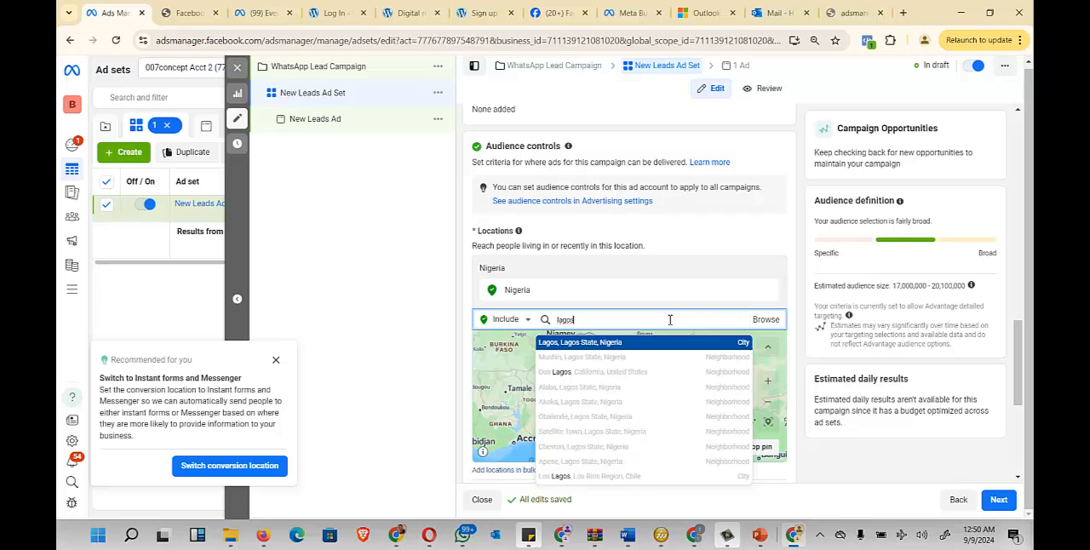
left_click_drag(545, 320, 512, 320)
key("BackSpace")
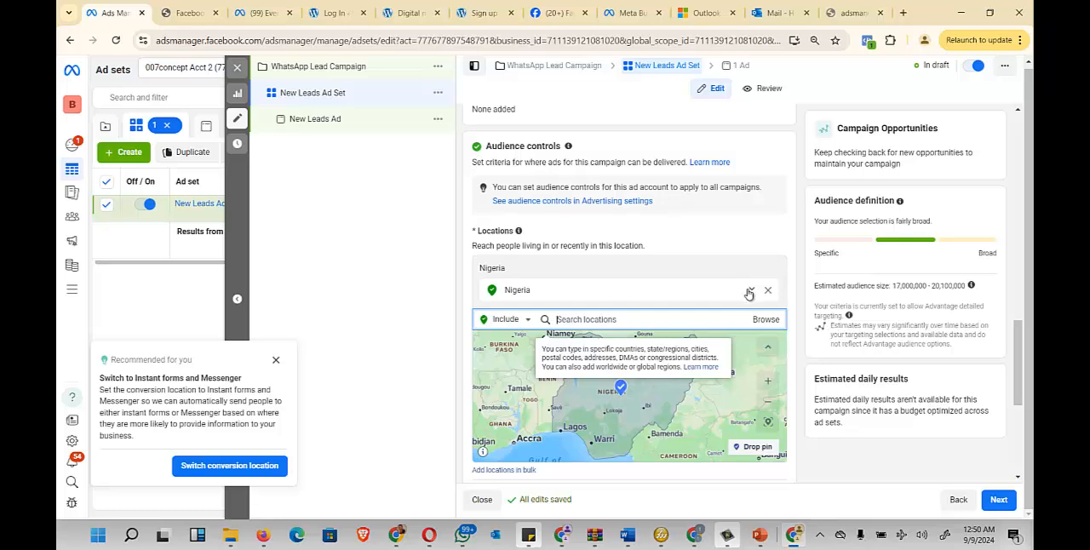
- Restrict the Nigeria location to only include cities
left_click(749, 293)
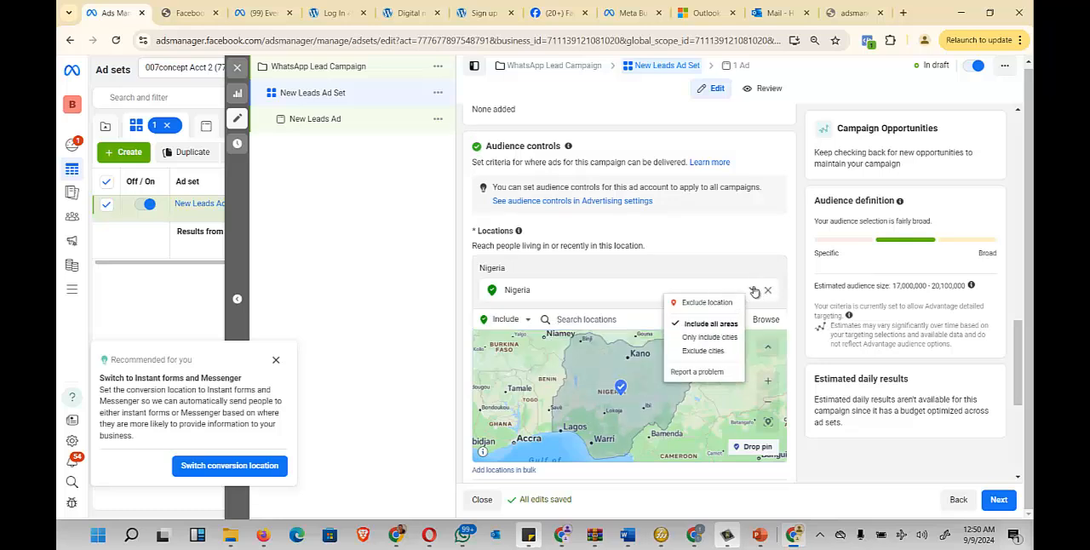
left_click(750, 294)
left_click(750, 292)
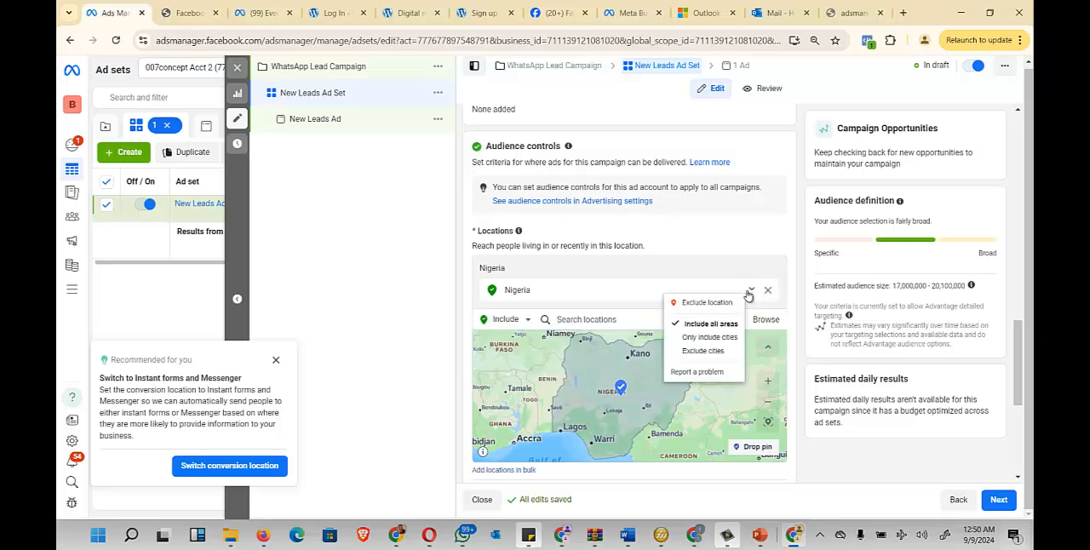
left_click(724, 338)
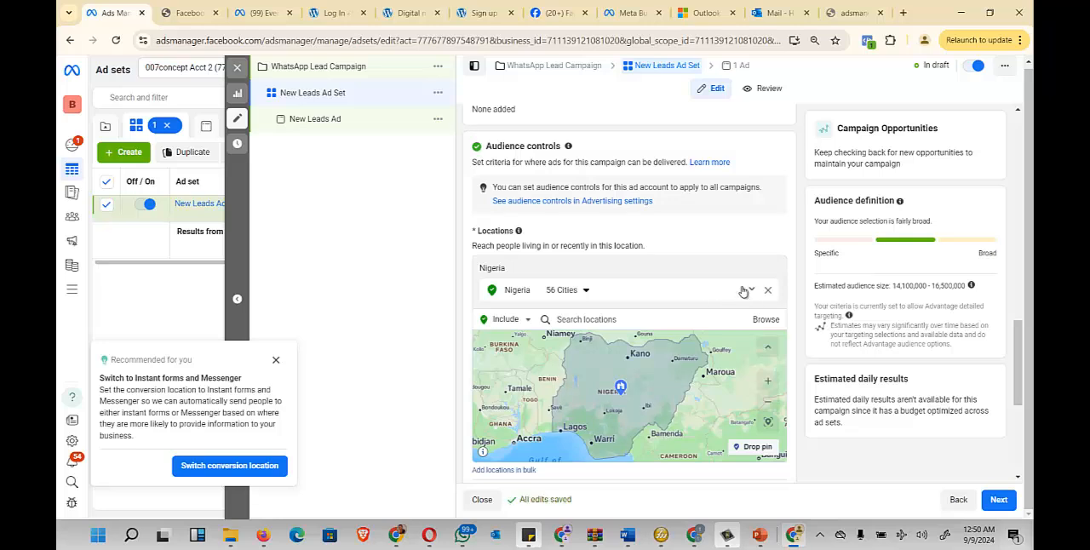
- Show the additional audience control options and set the minimum age to 22
scroll(724, 264, "down", 2)
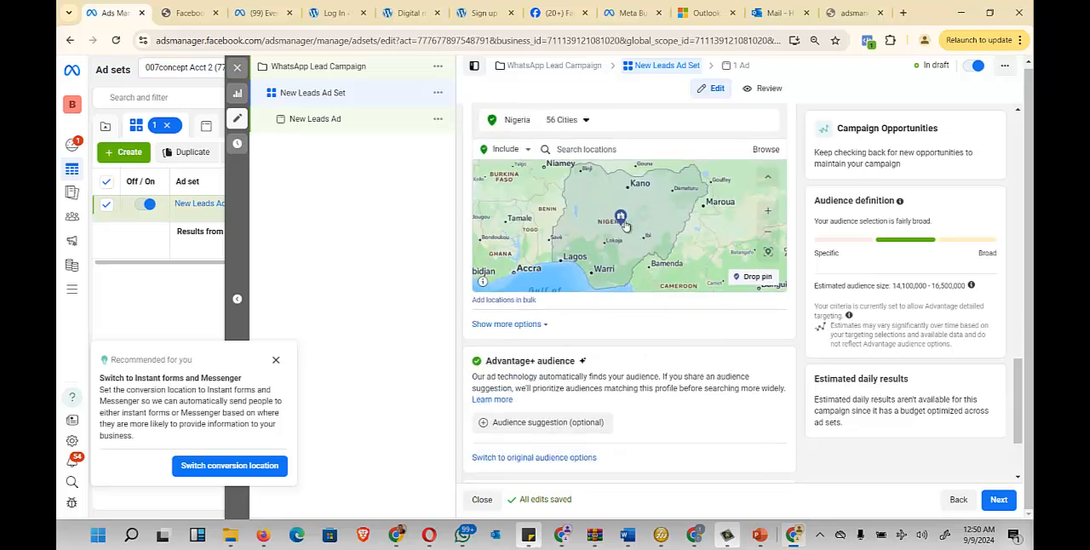
left_click(545, 325)
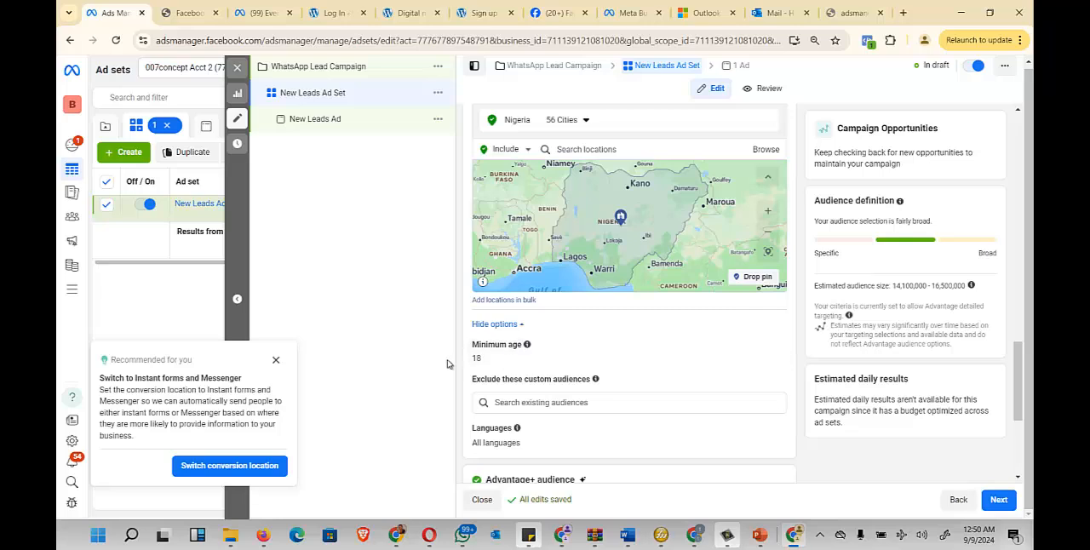
left_click(772, 345)
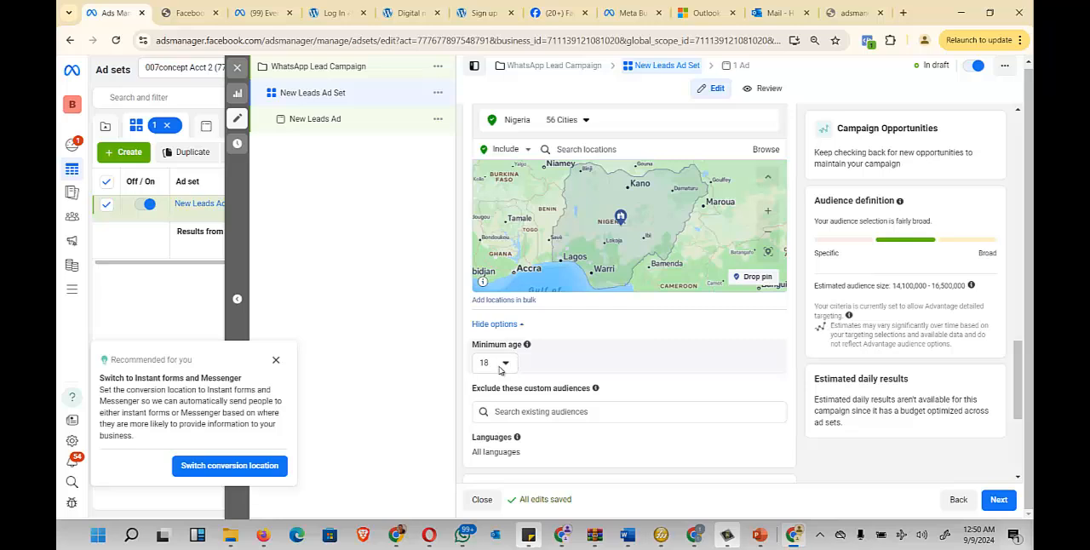
left_click(501, 364)
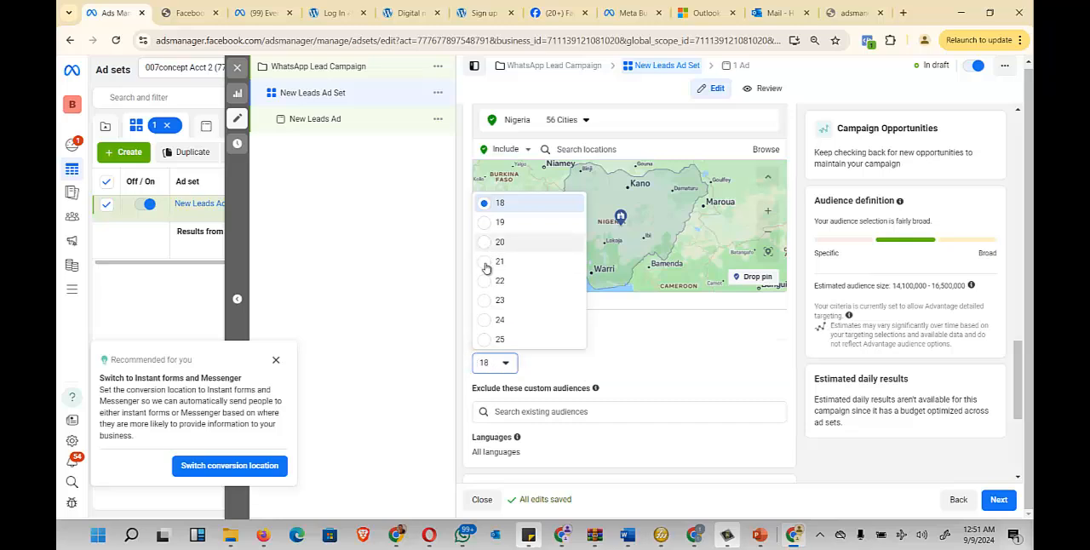
left_click(489, 286)
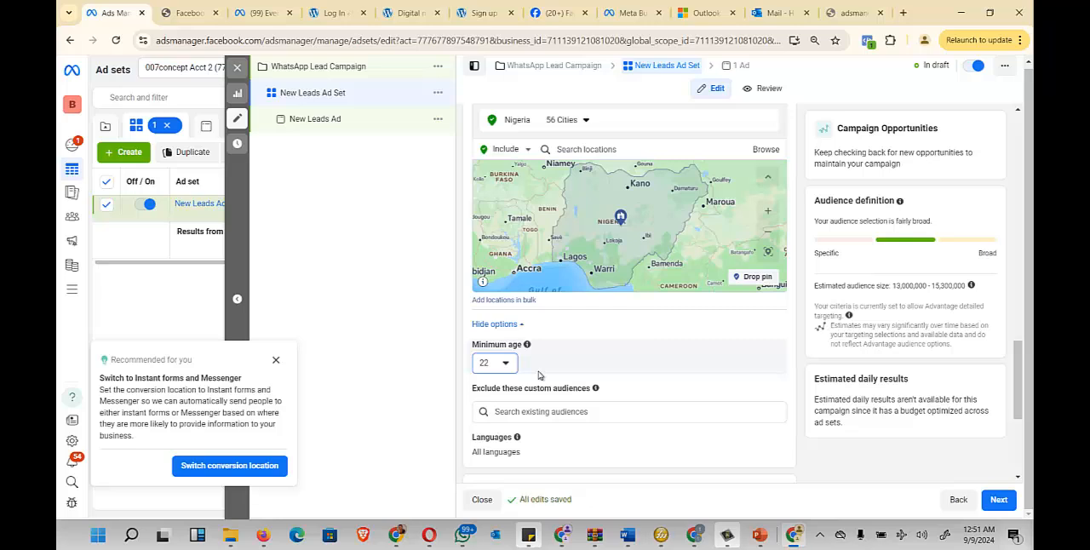
- Set the audience language to English (All)
scroll(508, 355, "down", 2)
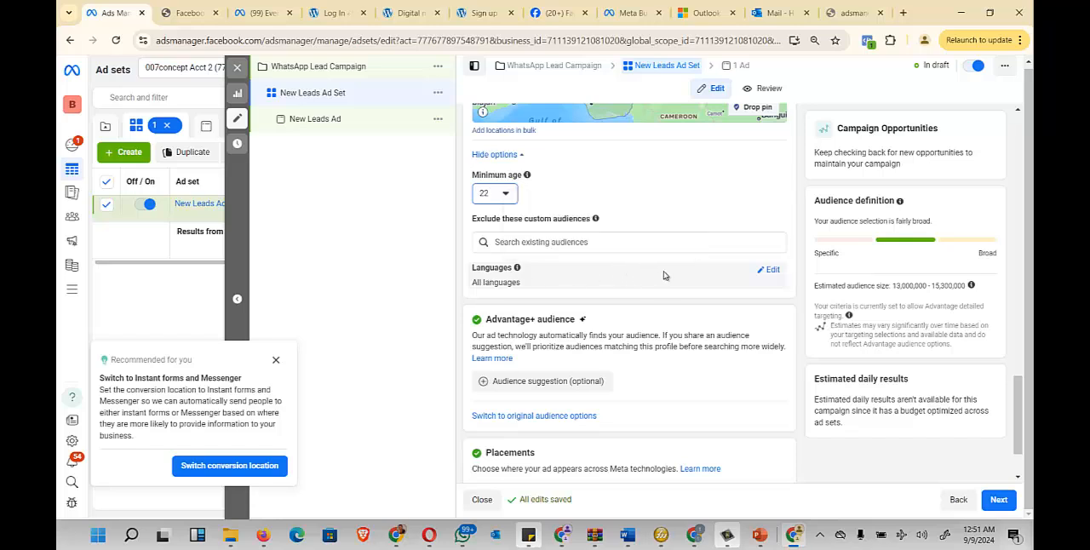
left_click(771, 271)
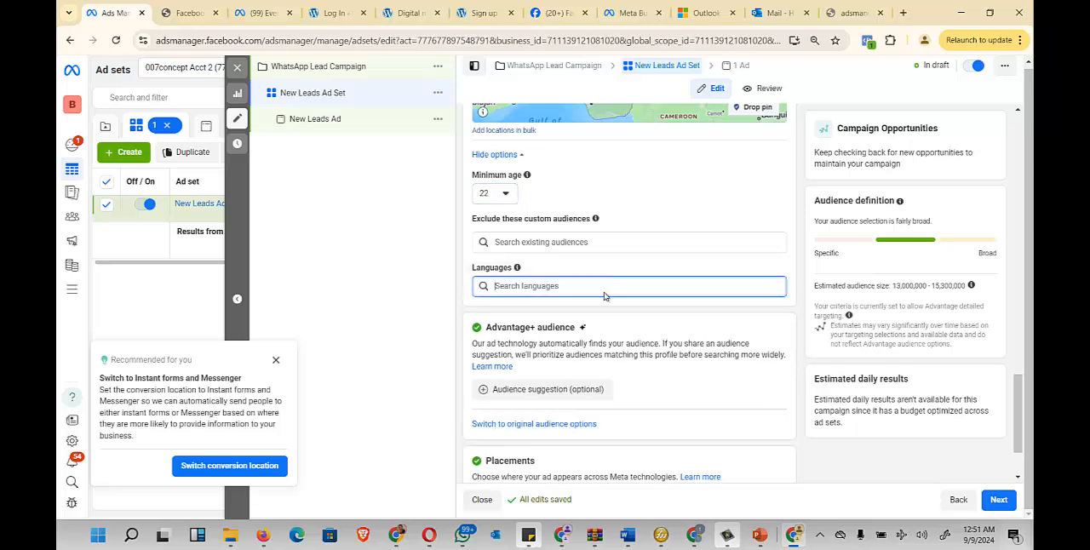
type("eng")
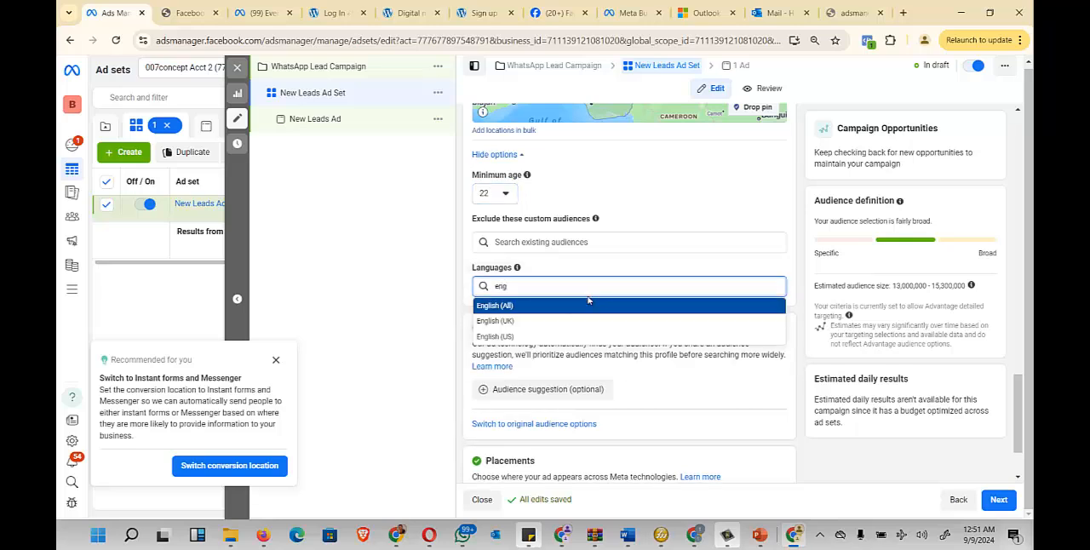
left_click(539, 306)
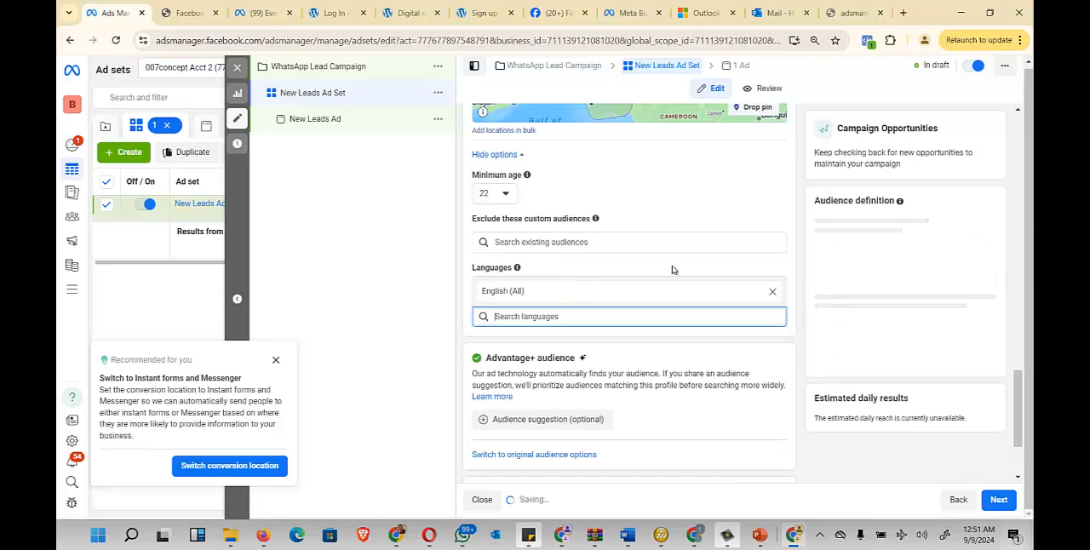
- Switch the ad set from Advantage+ audience to the original audience options and confirm using the original audience
scroll(672, 270, "down", 2)
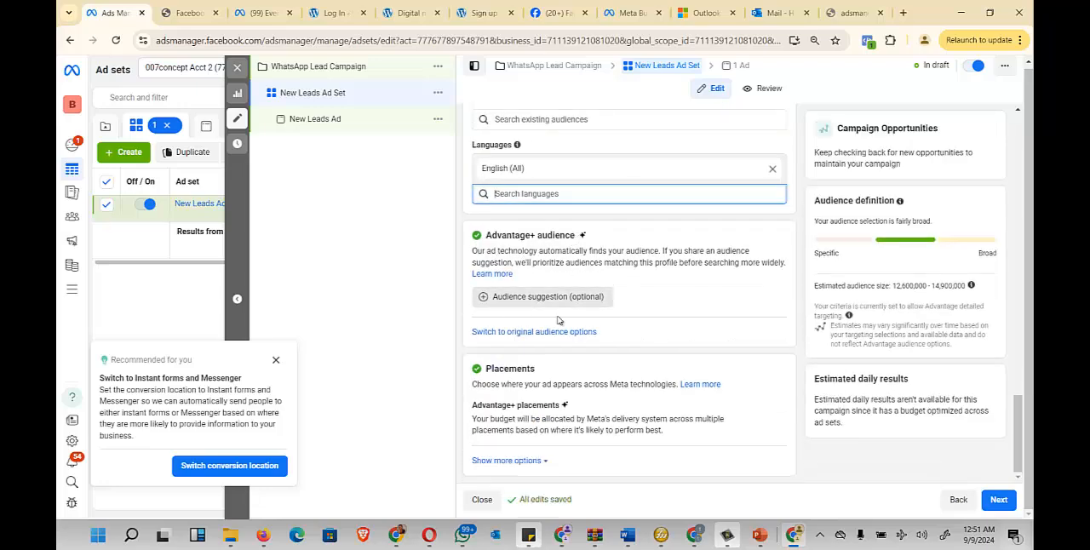
mouse_move(600, 298)
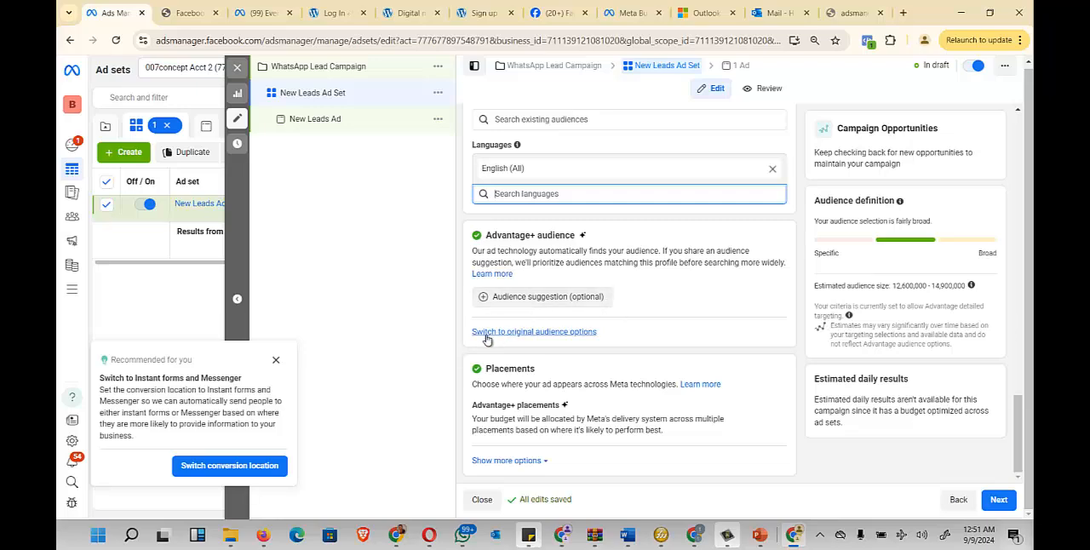
left_click(540, 333)
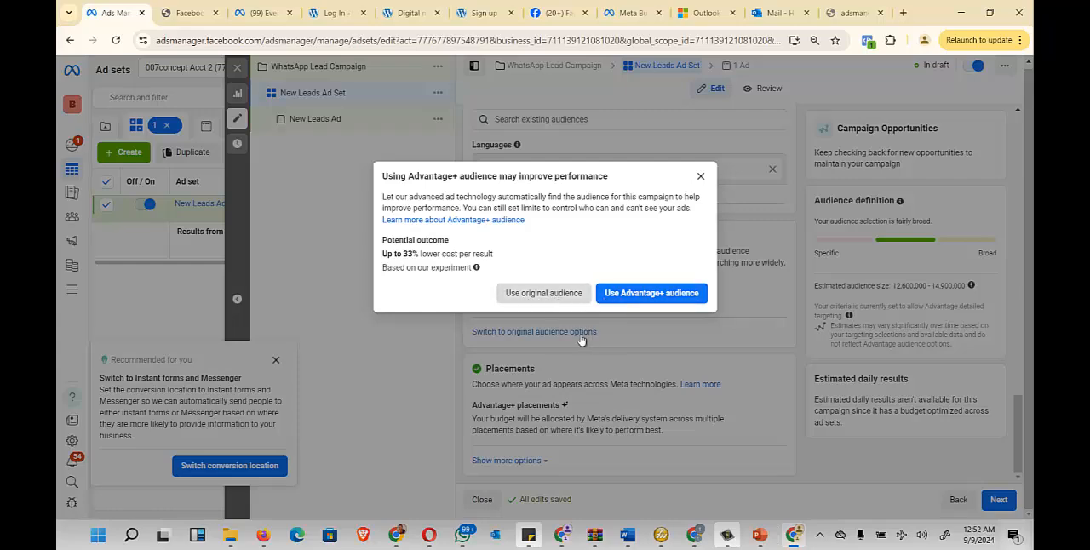
left_click(553, 296)
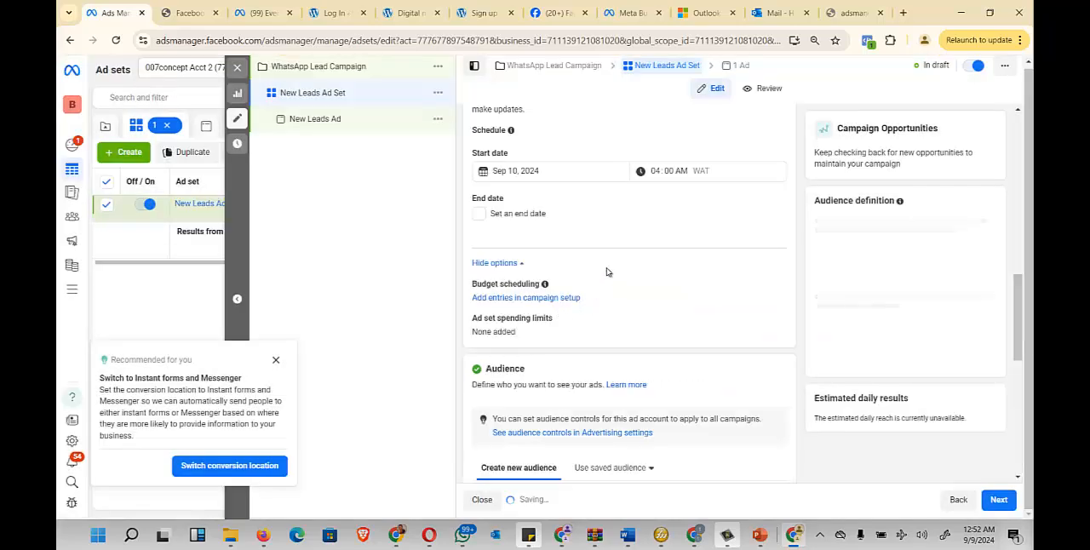
- Review the original audience section, including its custom audiences, locations, age, gender, detailed targeting and languages
scroll(608, 284, "down", 5)
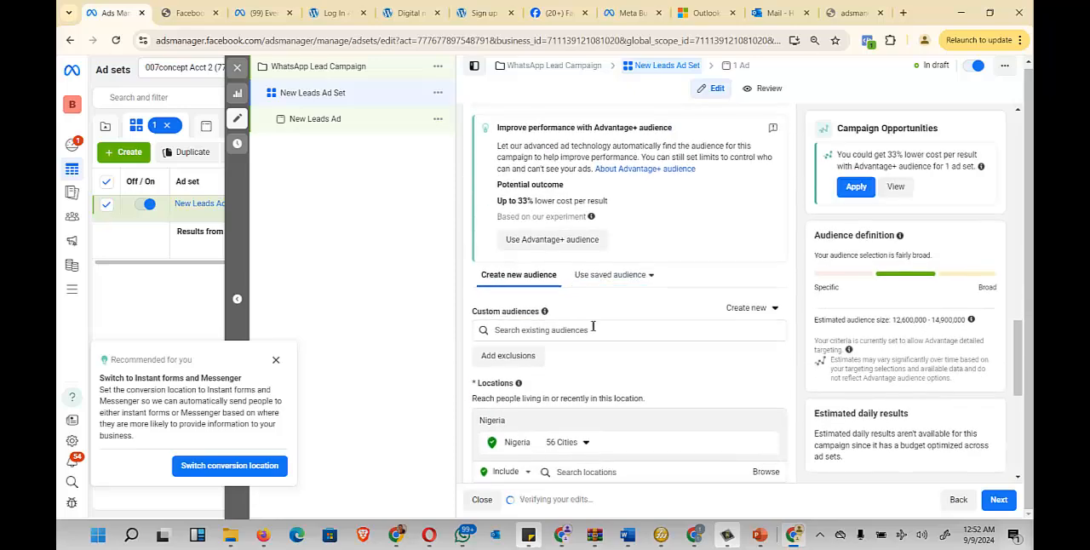
scroll(592, 326, "down", 3)
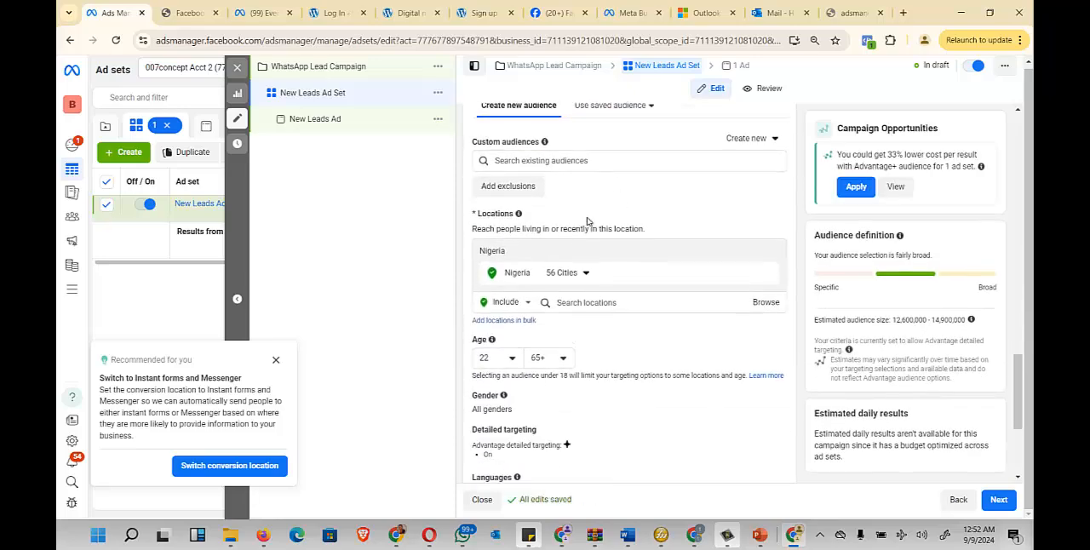
scroll(635, 235, "down", 3)
scroll(511, 342, "up", 2)
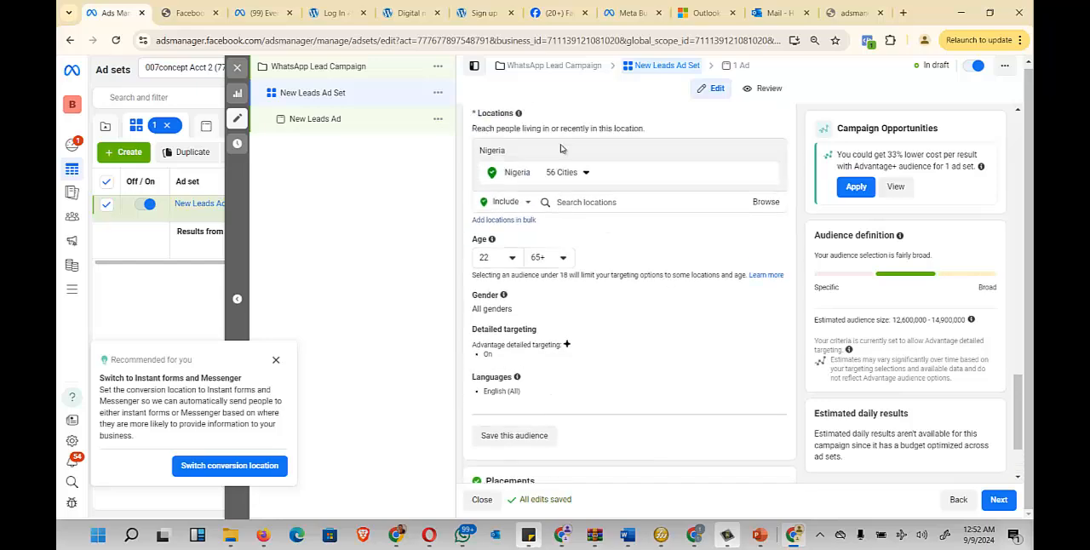
scroll(511, 341, "up", 2)
scroll(547, 252, "up", 6)
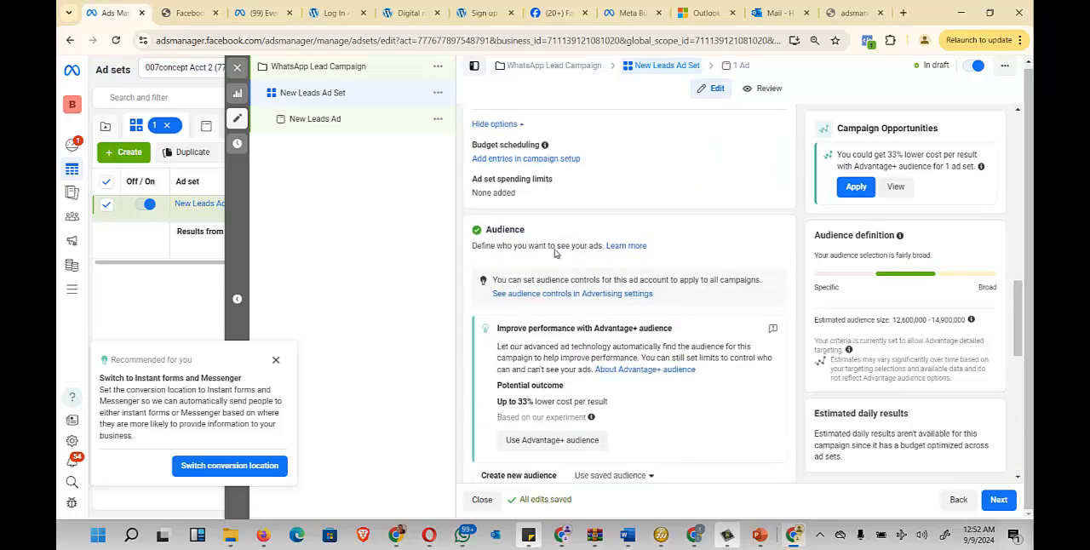
scroll(588, 242, "down", 5)
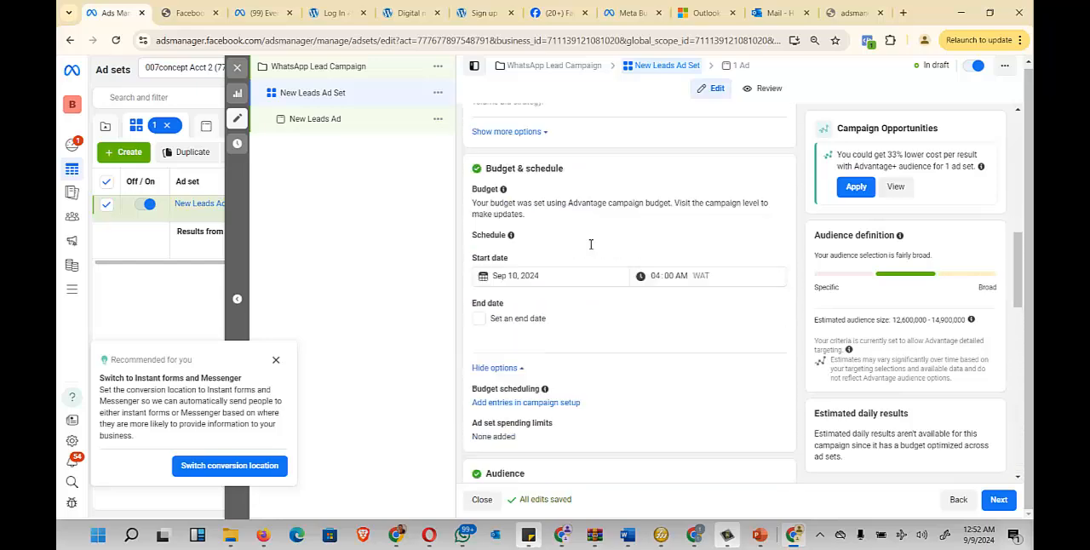
scroll(579, 281, "down", 2)
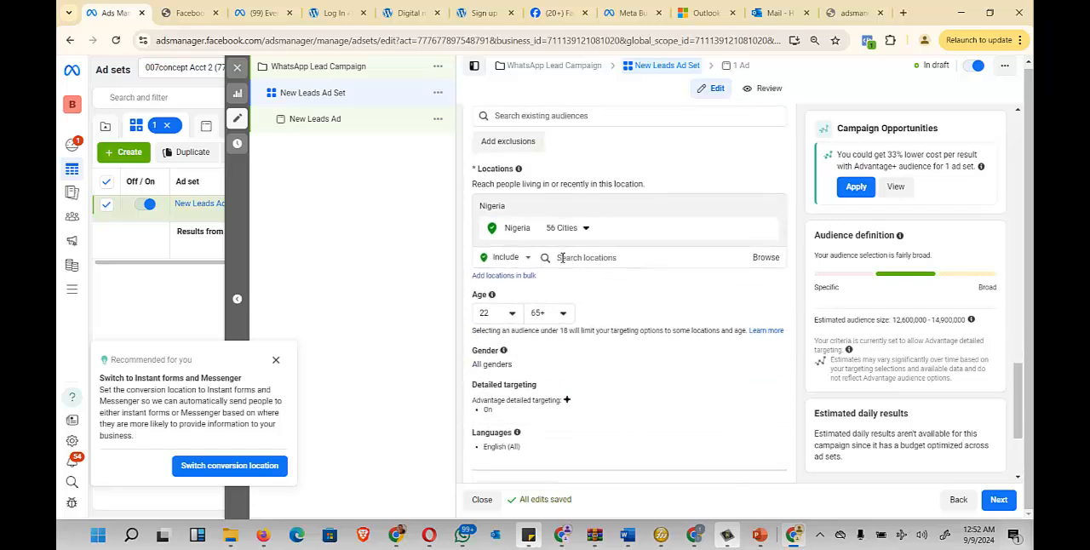
scroll(562, 256, "down", 1)
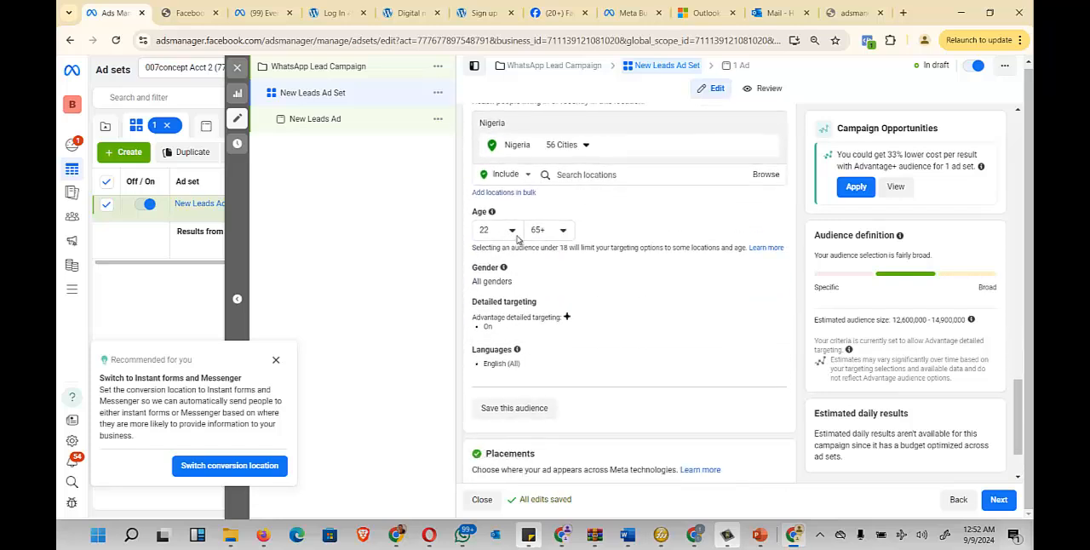
- Set the maximum audience age to 40
left_click(562, 231)
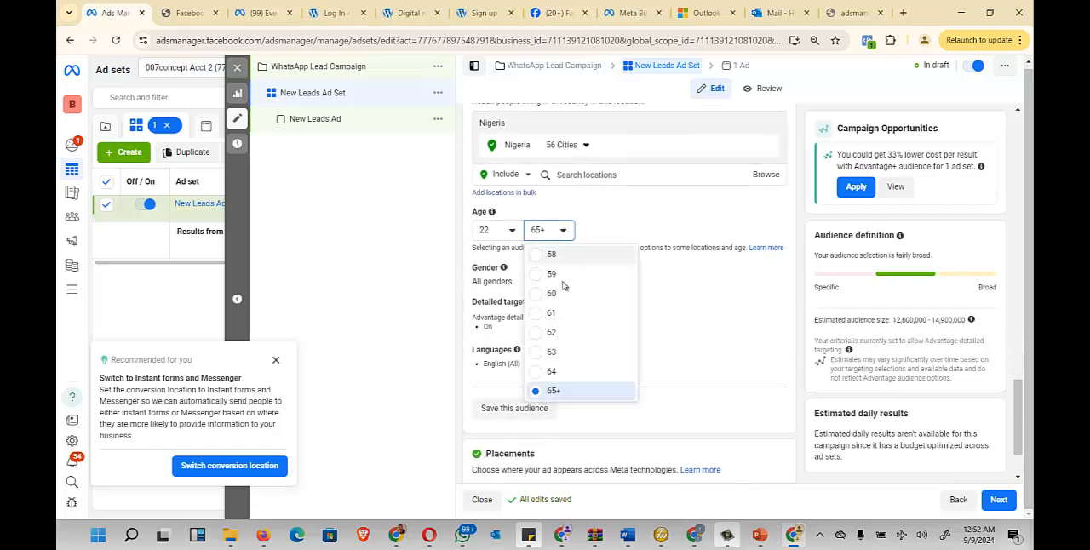
left_click(514, 232)
left_click(562, 231)
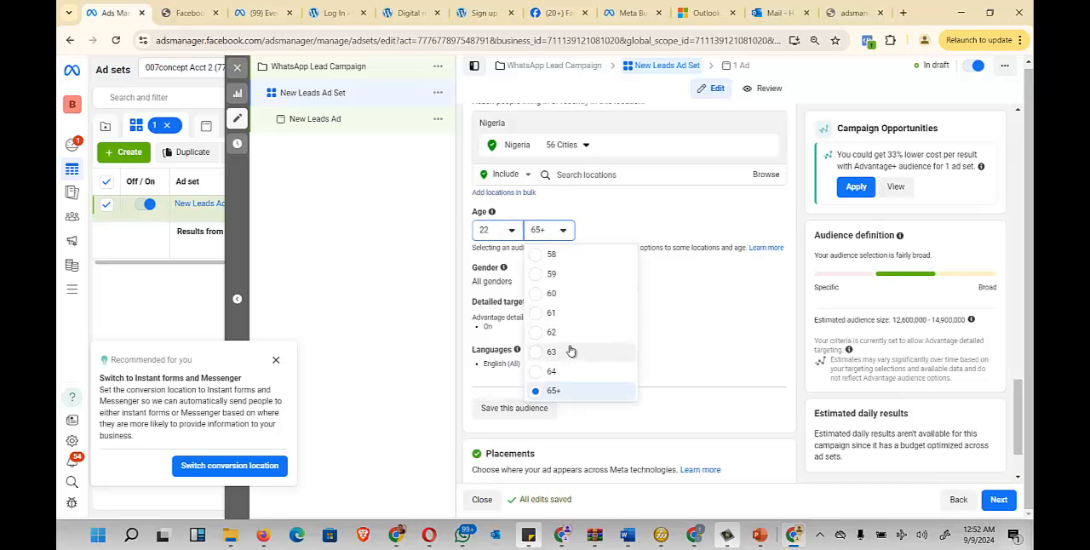
scroll(571, 306, "up", 5)
scroll(553, 290, "up", 2)
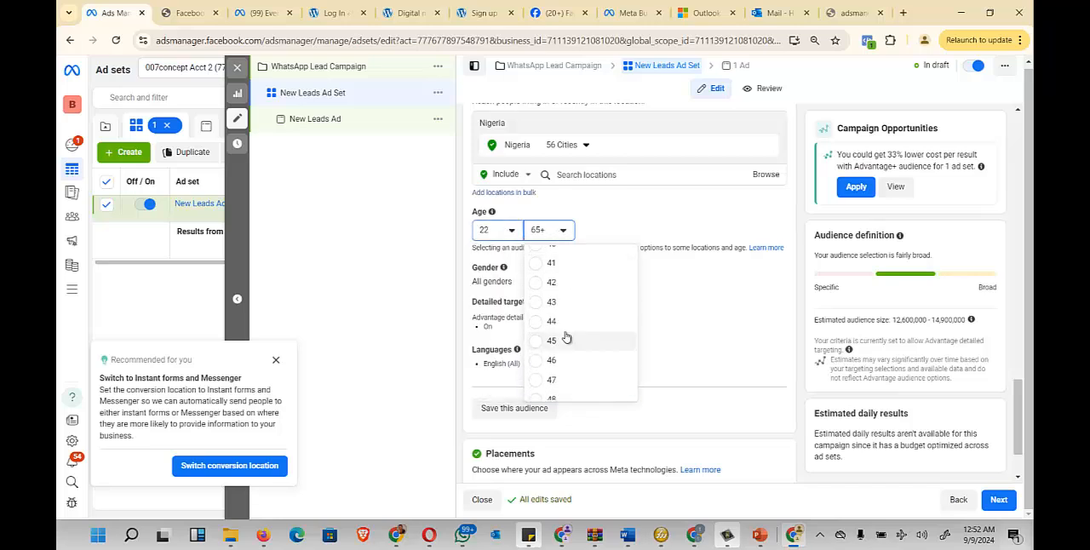
scroll(554, 319, "down", 2)
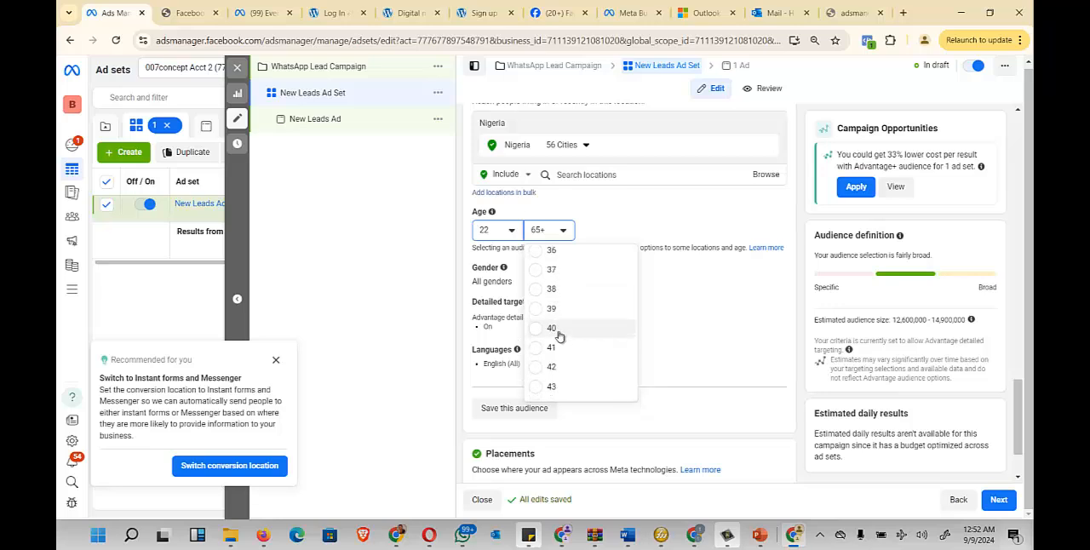
left_click(545, 328)
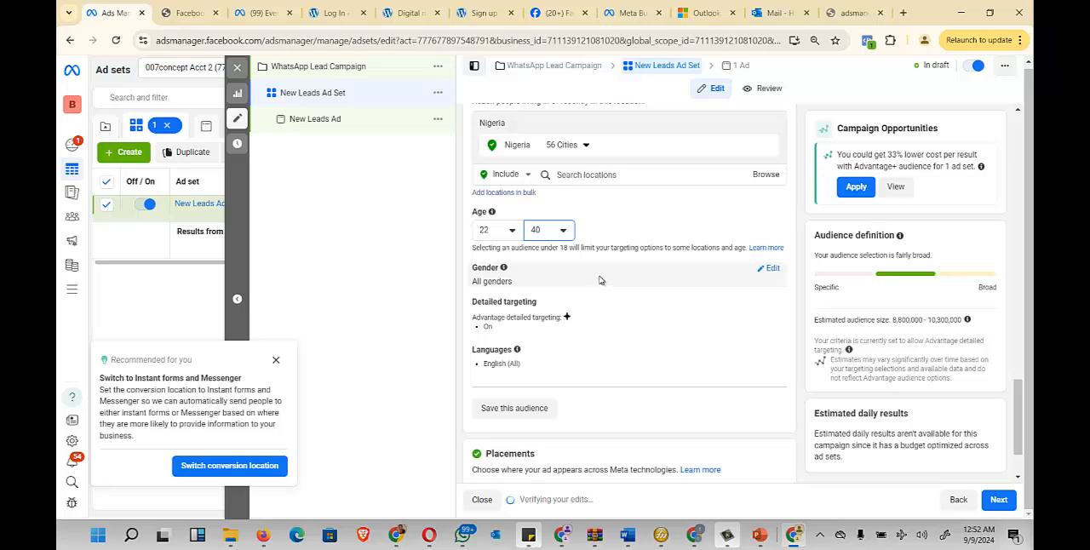
- Try restricting the audience gender to Men, and set it back to All
left_click(771, 270)
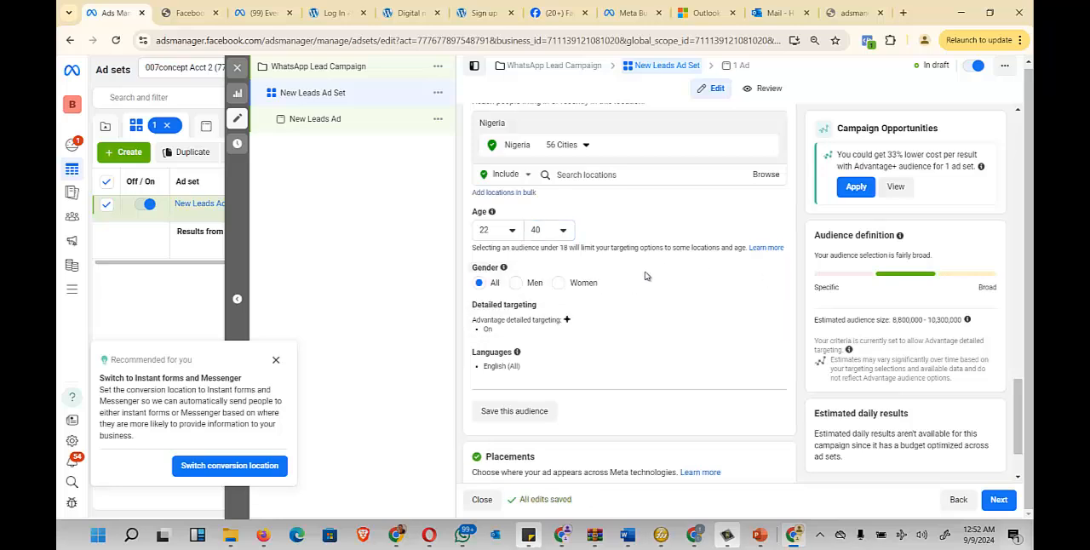
left_click(515, 283)
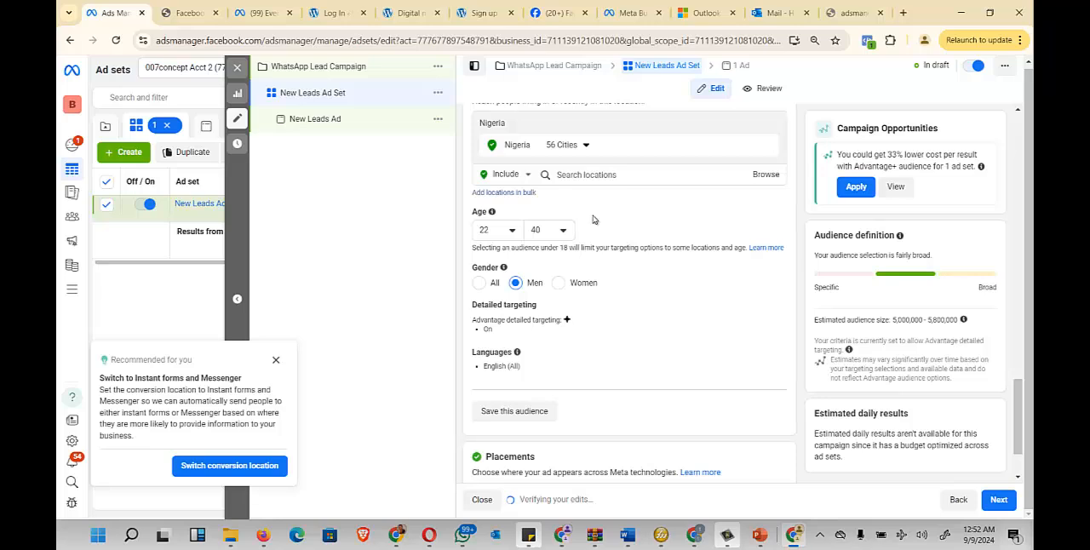
left_click(479, 283)
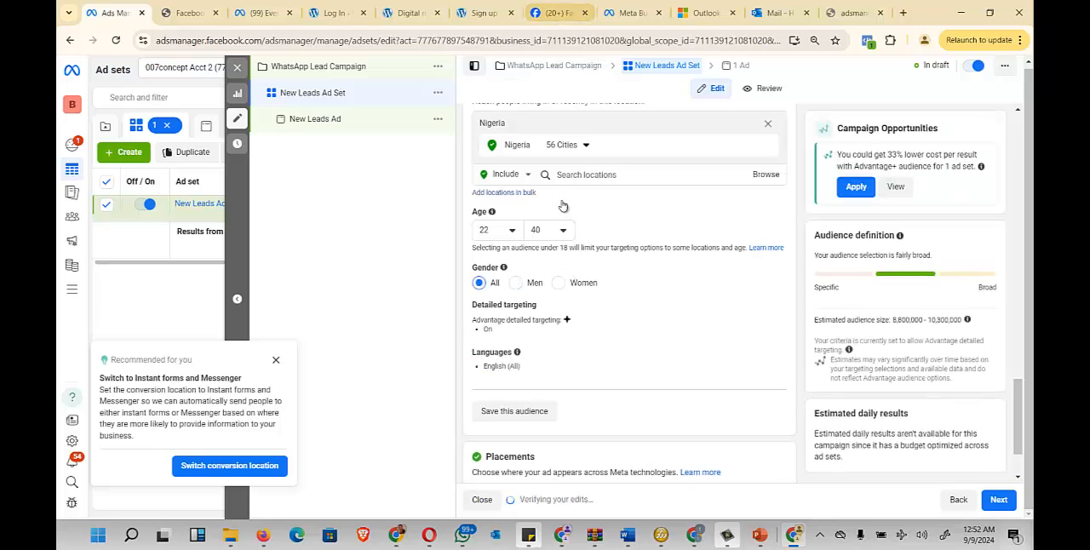
- Dismiss the Instant forms and Messenger recommendation and open the detailed targeting for editing
scroll(538, 313, "down", 1)
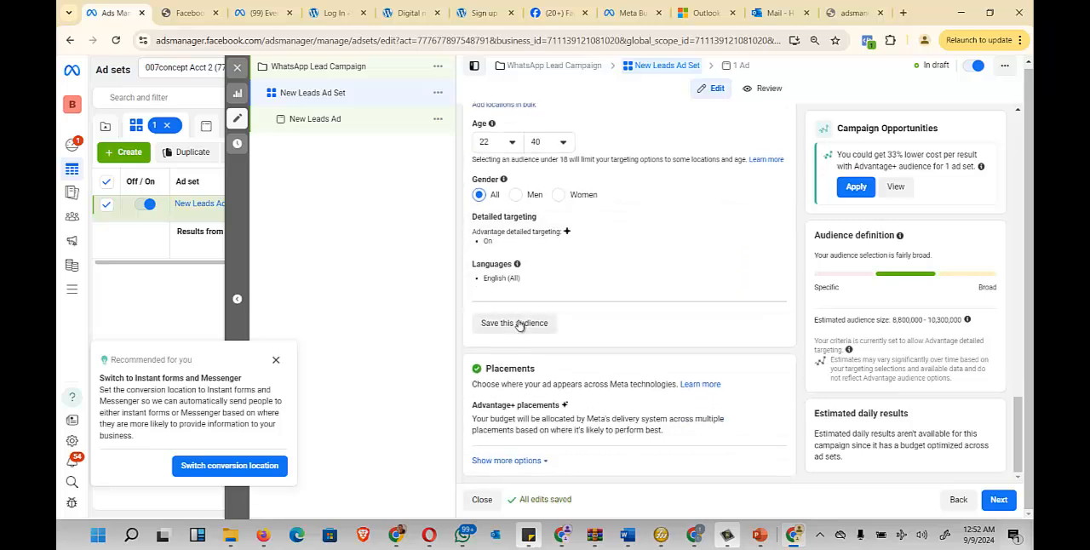
left_click(273, 362)
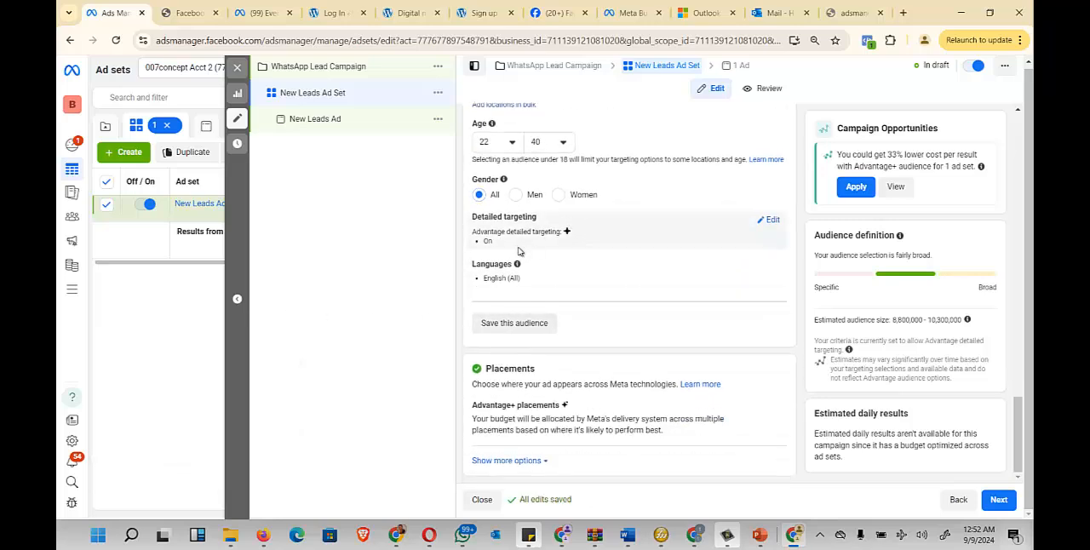
mouse_move(524, 269)
left_click_drag(545, 218, 470, 223)
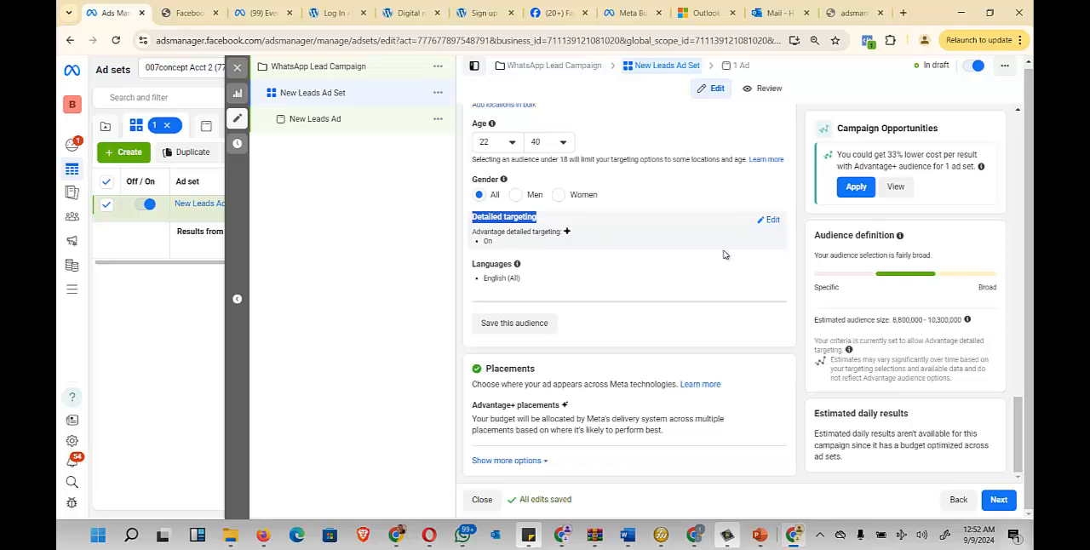
left_click(769, 220)
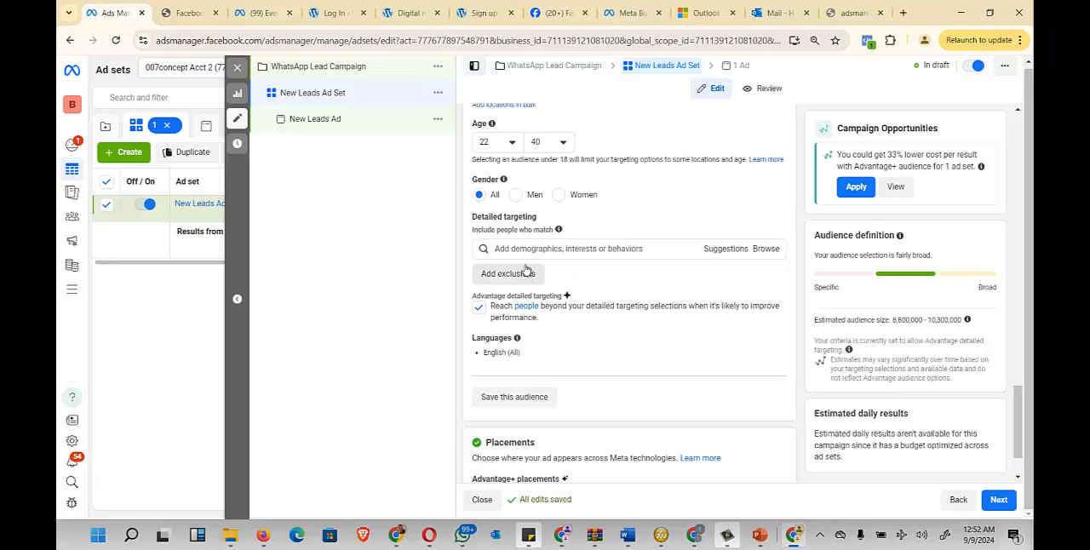
- Search the detailed targeting for "Digital marketing" and include the Digital marketing (marketing) interest
left_click(571, 248)
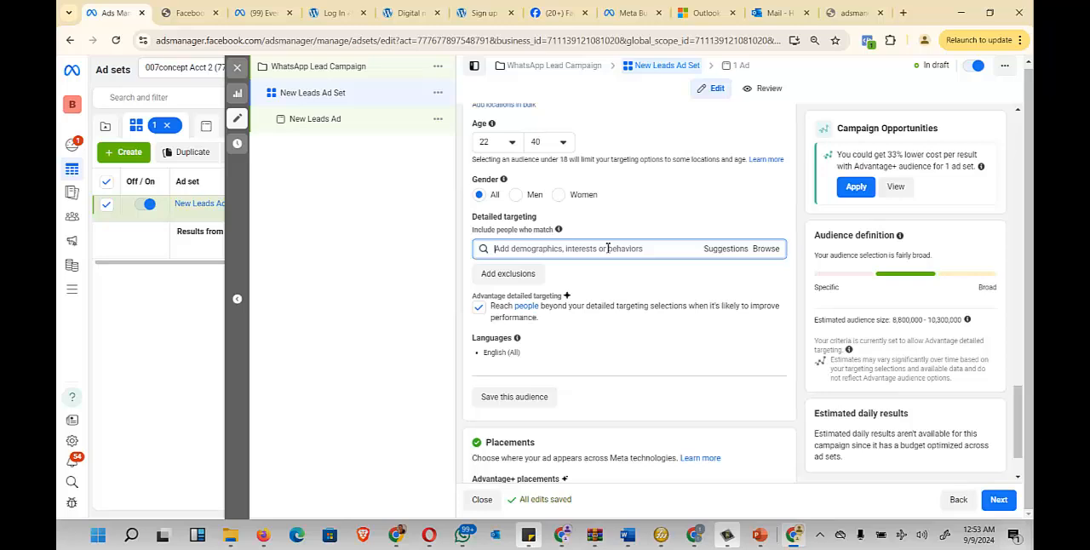
type("Digital marketing")
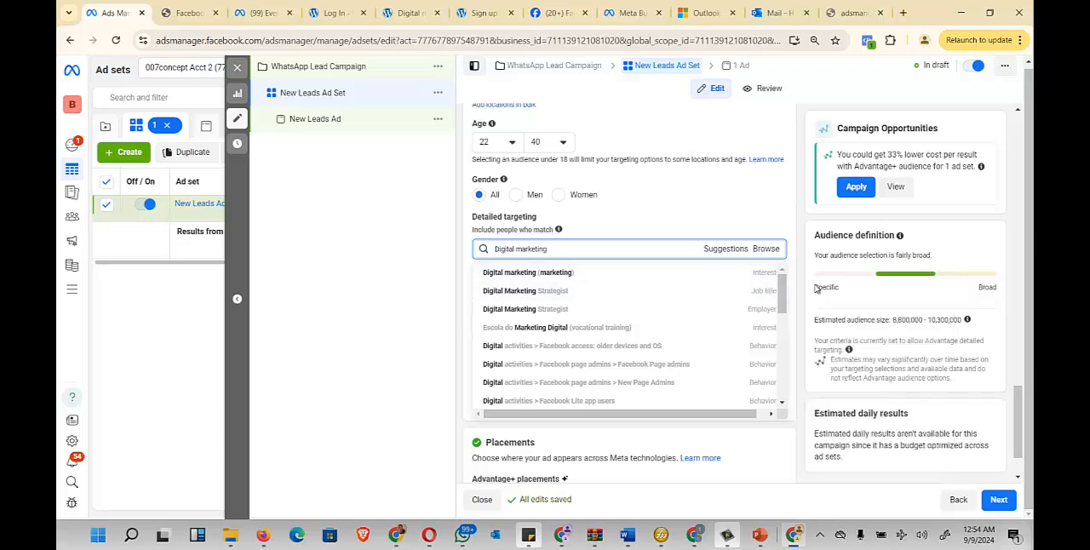
left_click(639, 272)
mouse_move(626, 284)
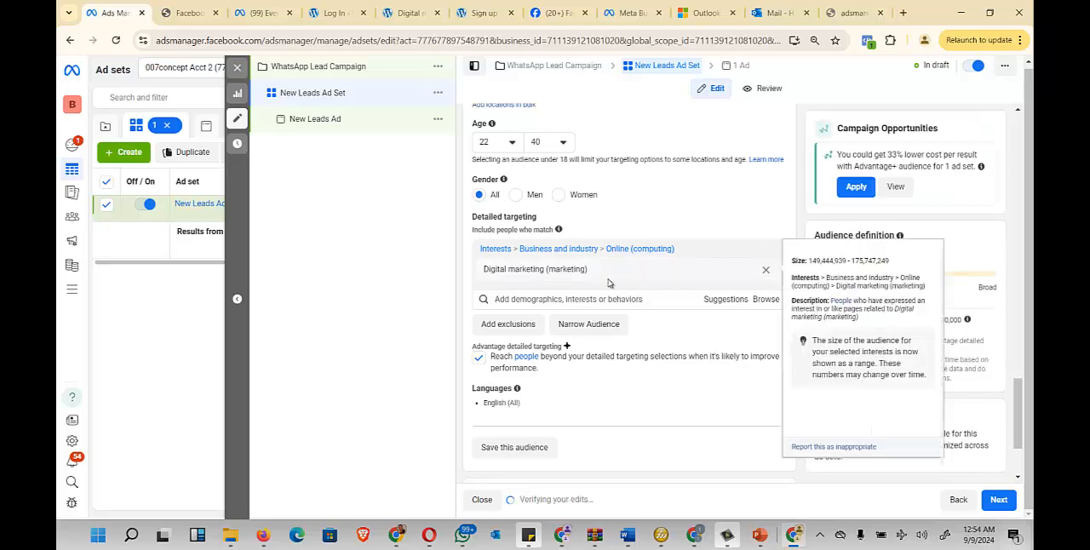
left_click_drag(589, 272, 483, 272)
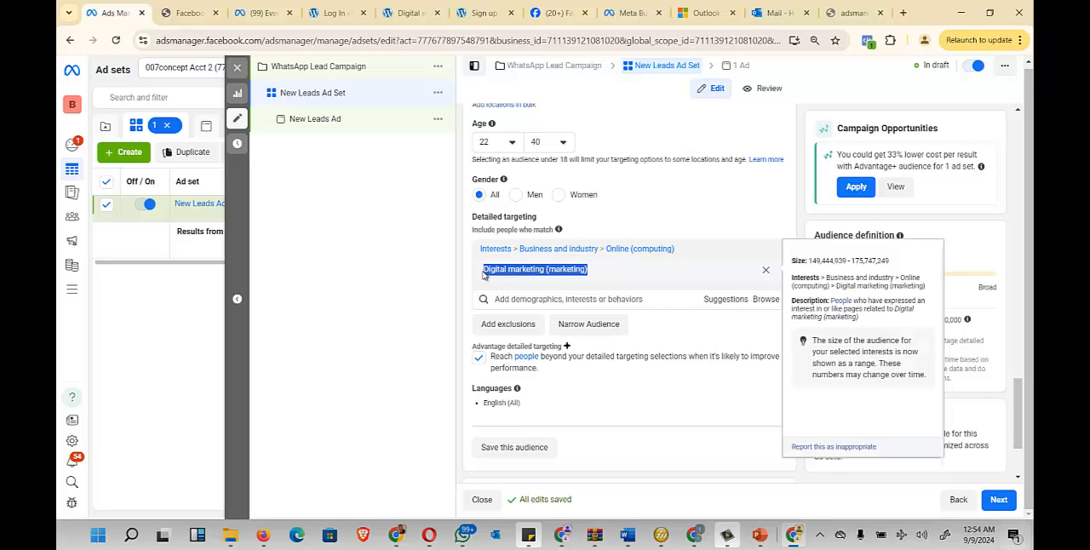
- Add the suggested marketing interests Online advertising, Social media marketing, Advertising and Content marketing to the detailed targeting
left_click(724, 300)
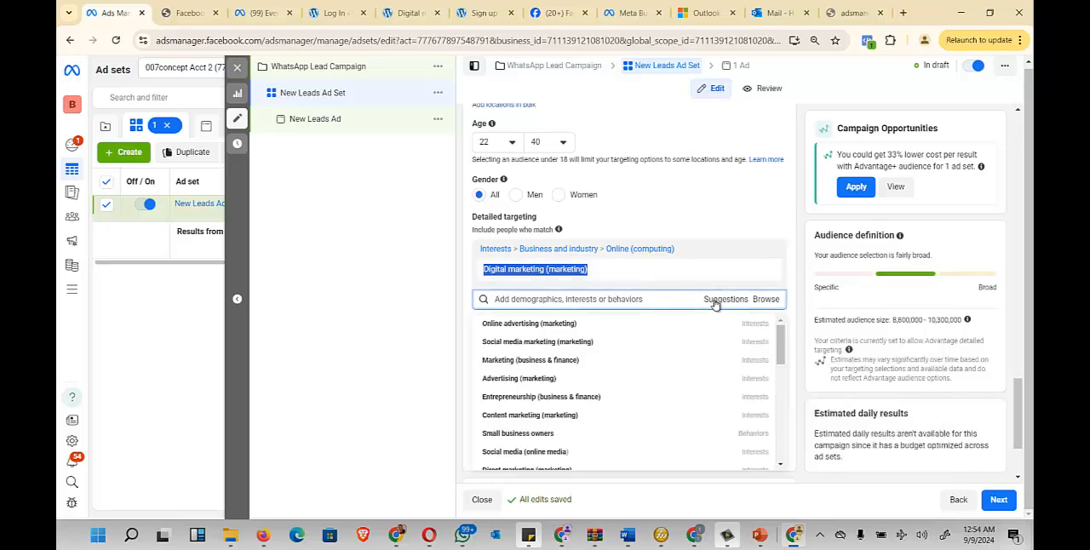
left_click(615, 324)
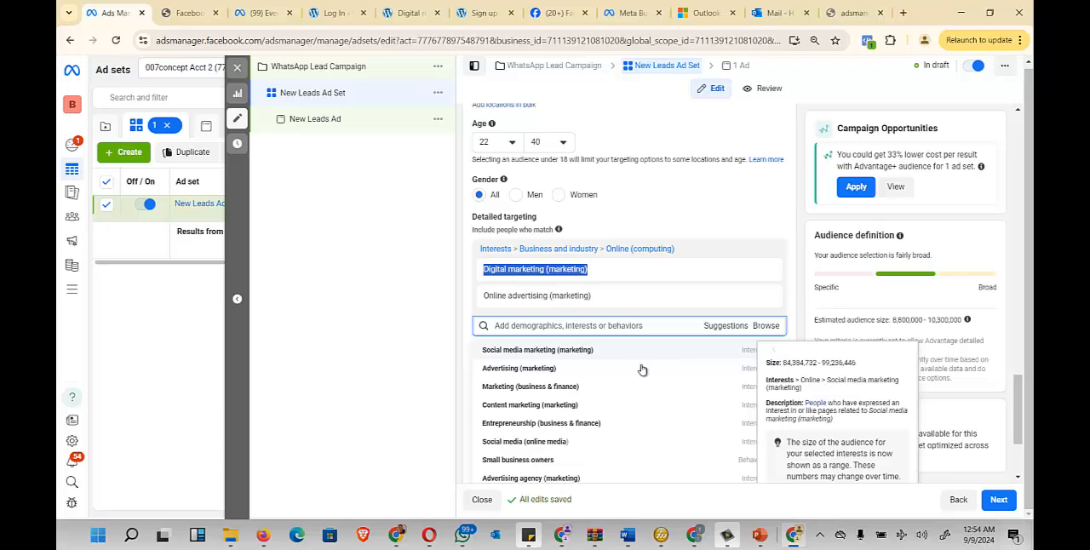
left_click(610, 357)
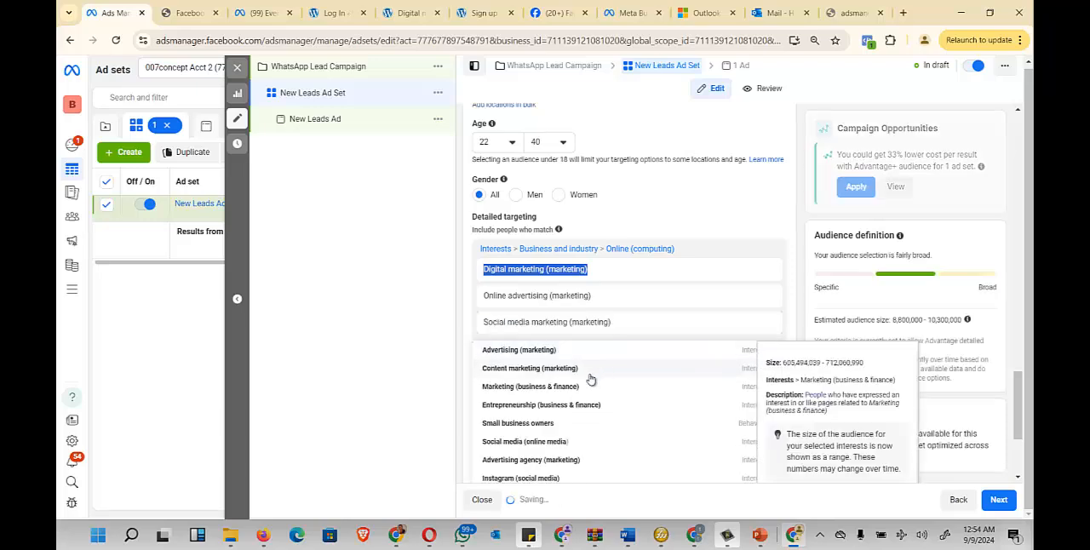
left_click(590, 381)
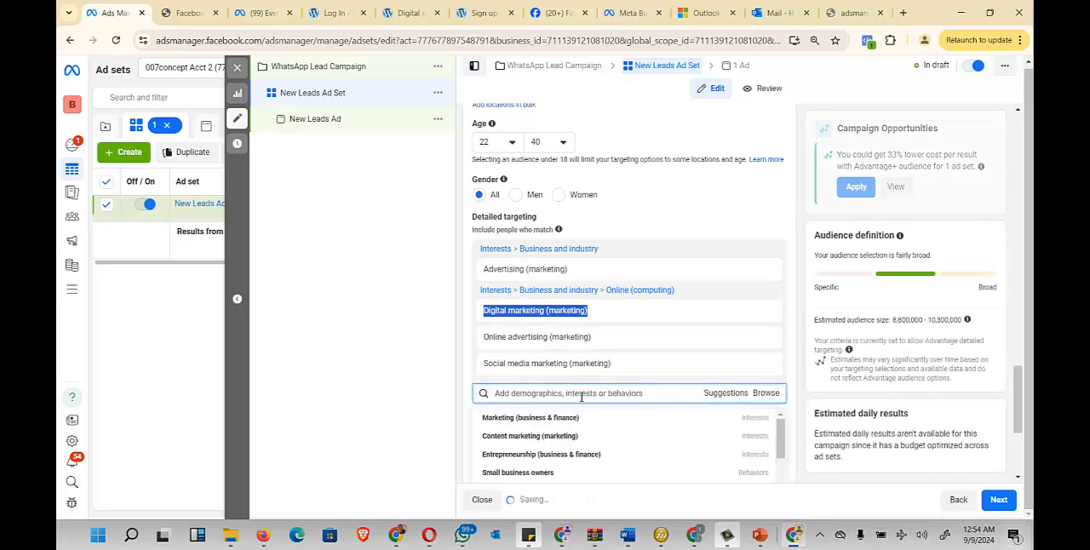
left_click(574, 441)
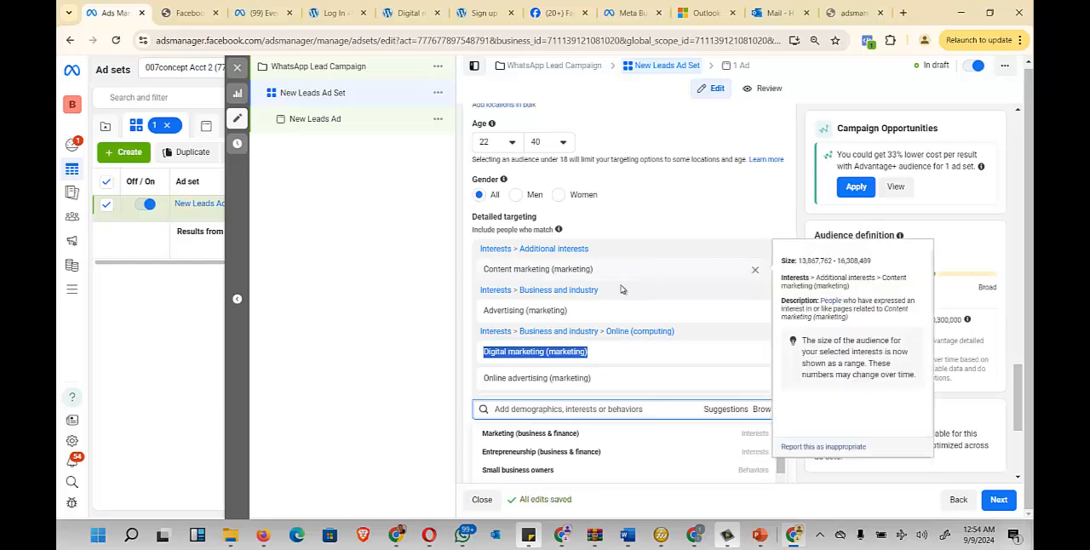
- Add the suggested Small business owners behavior to the detailed targeting and check the estimated audience size
scroll(690, 331, "down", 1)
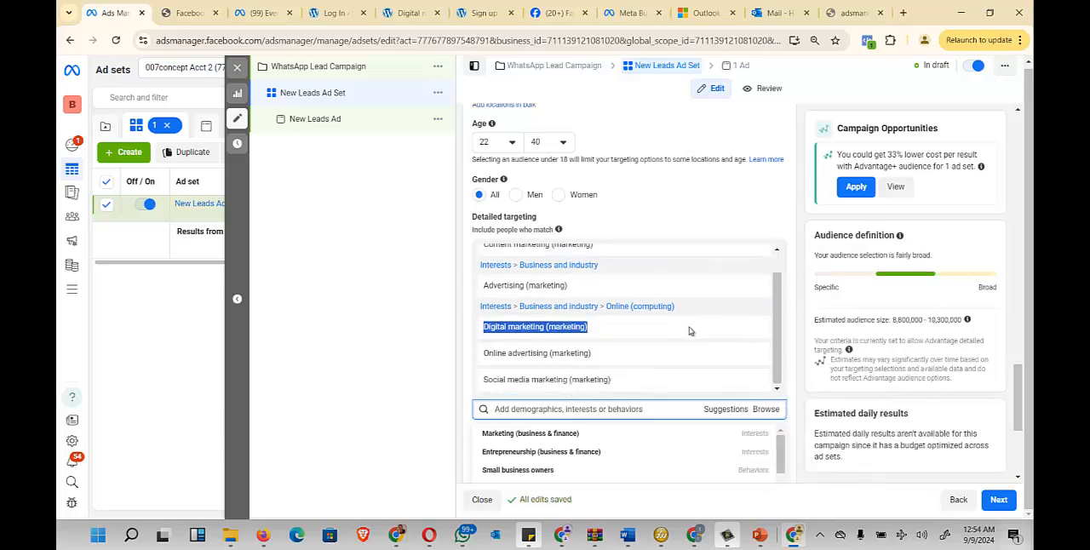
scroll(689, 363, "down", 1)
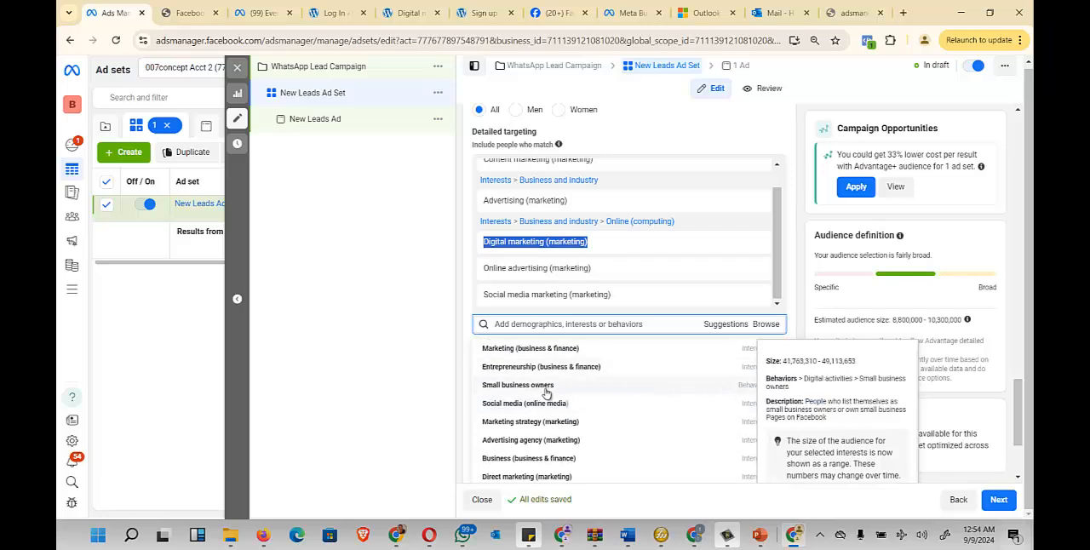
left_click(639, 394)
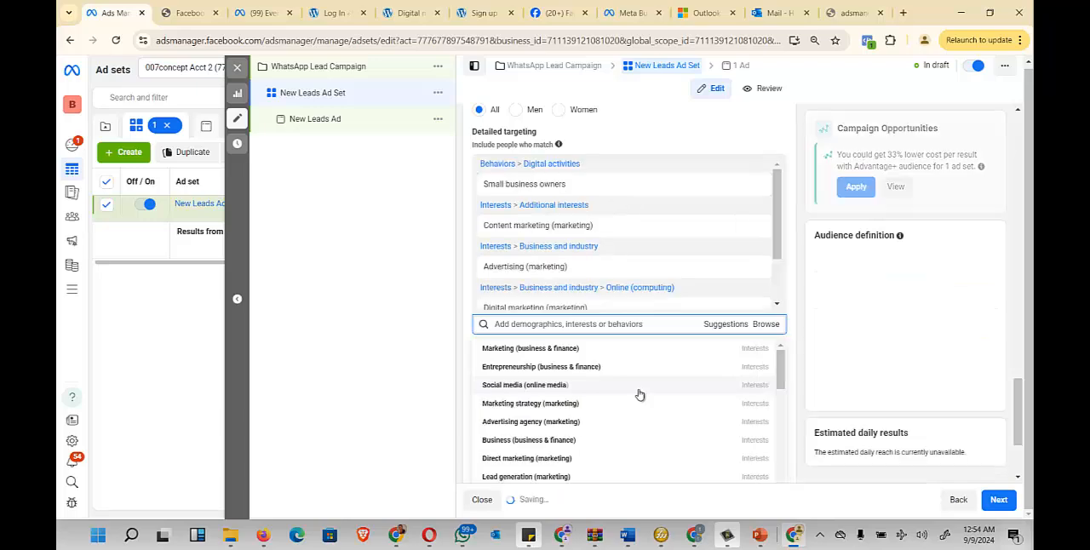
scroll(738, 250, "down", 3)
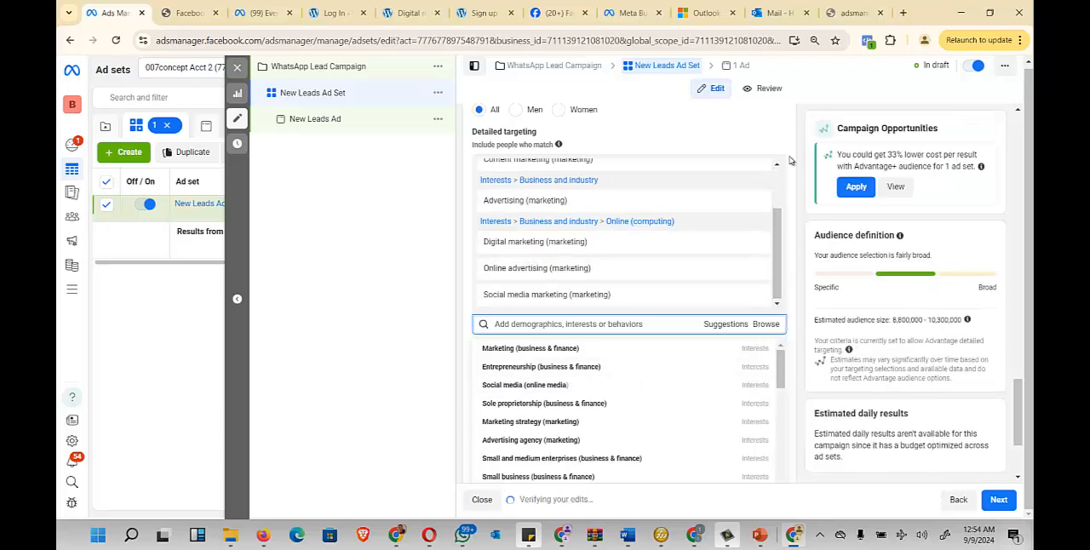
left_click(793, 161)
mouse_move(762, 211)
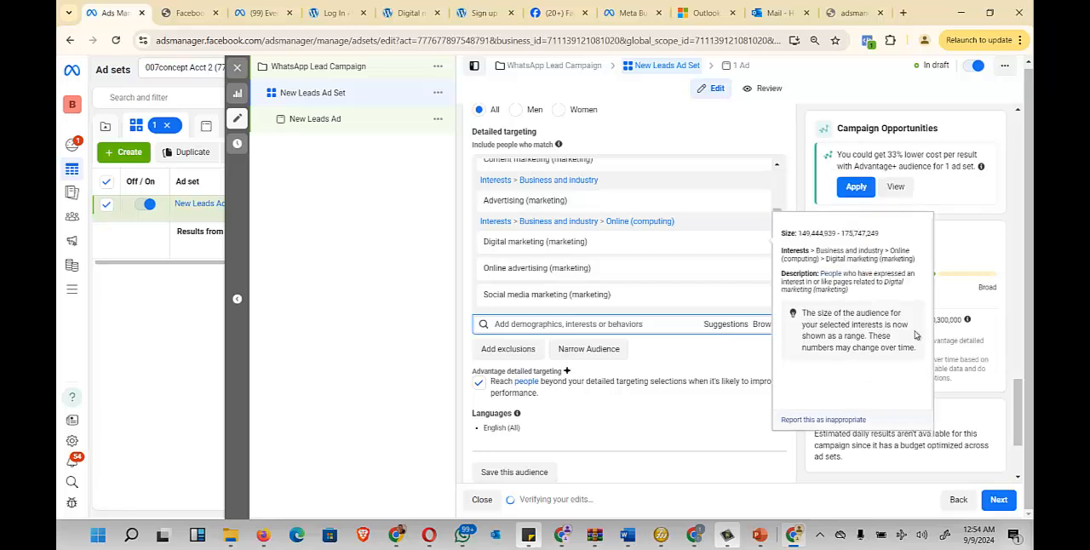
left_click_drag(894, 319, 1009, 278)
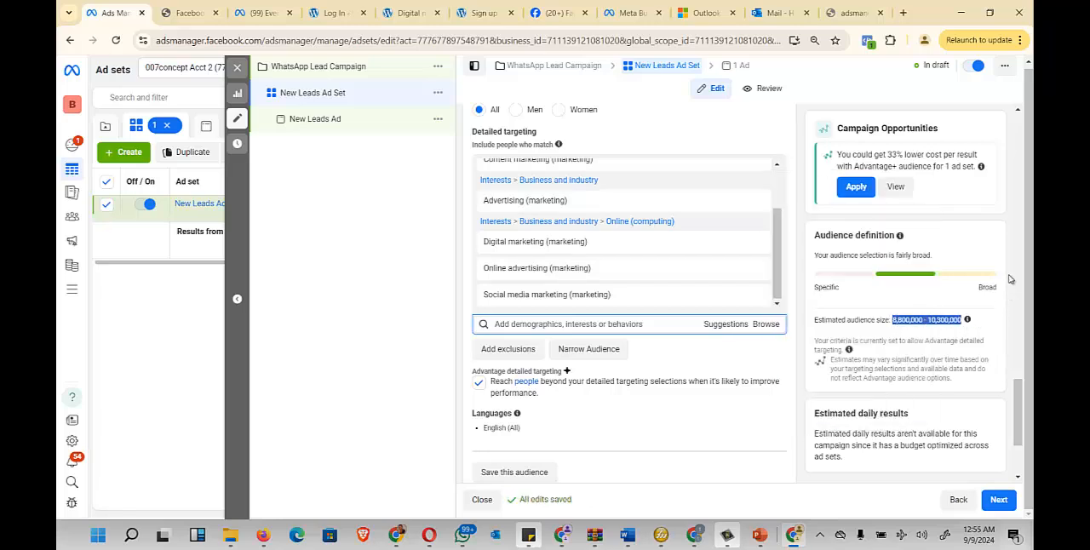
left_click(986, 231)
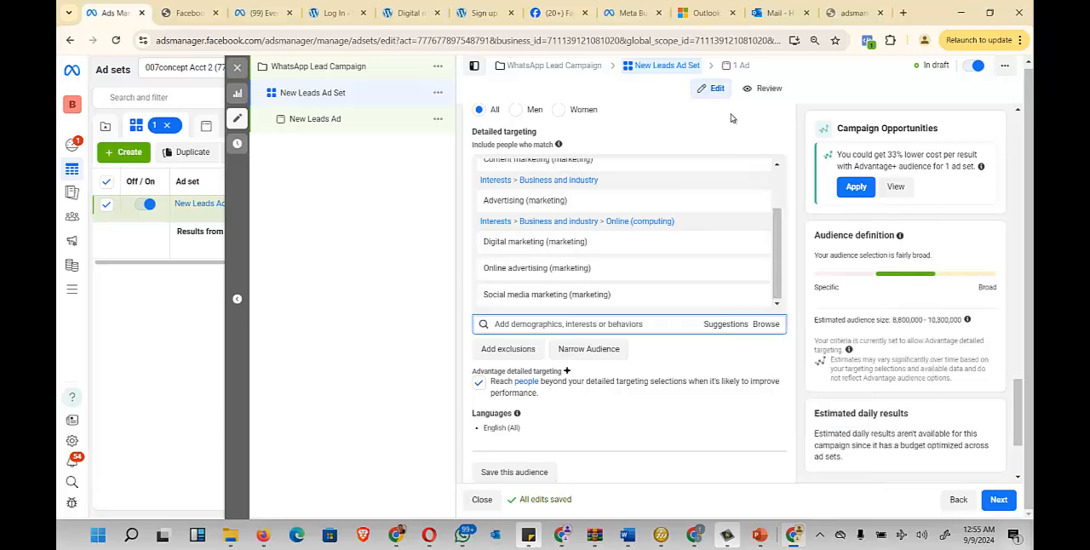
- Switch the ad set from Advantage+ placements to manual placements
scroll(749, 192, "up", 2)
scroll(691, 285, "down", 5)
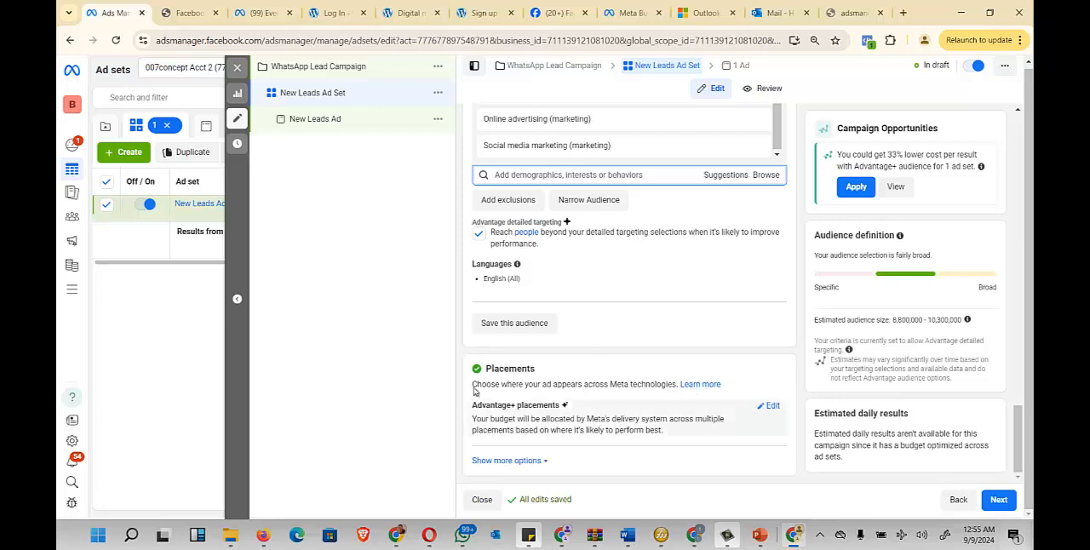
double_click(514, 368)
left_click(576, 368)
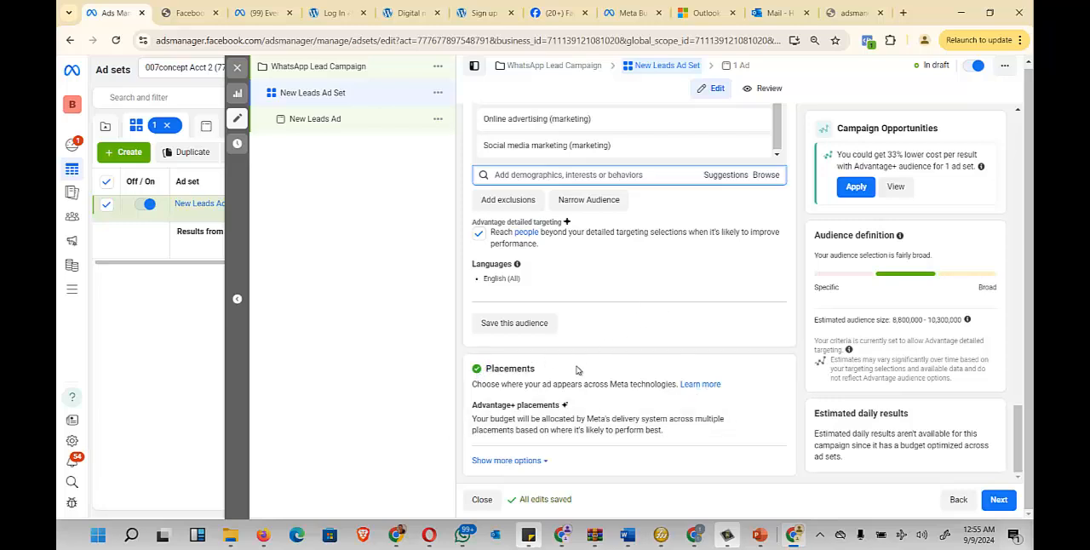
left_click_drag(560, 373, 485, 369)
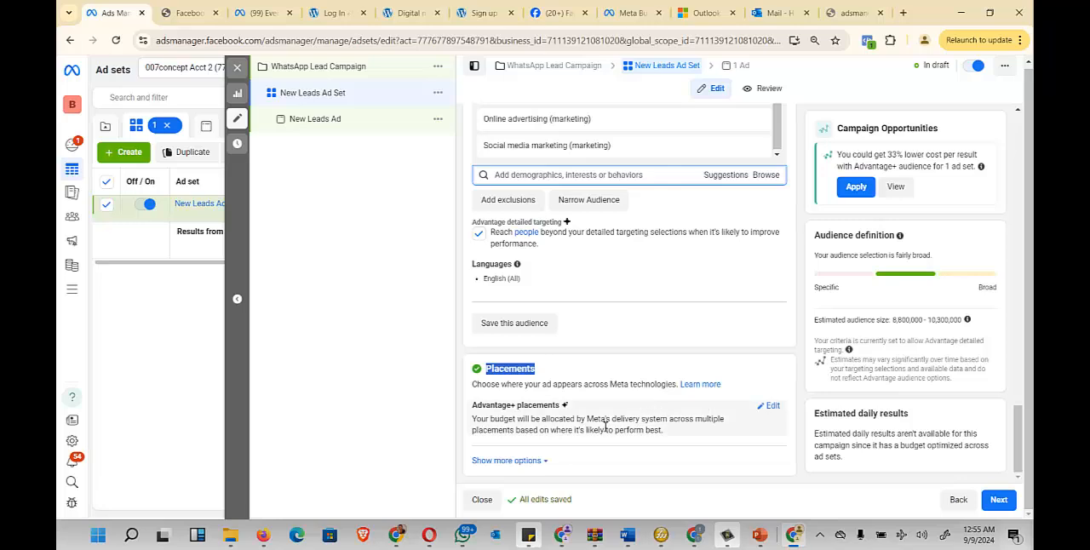
left_click(771, 406)
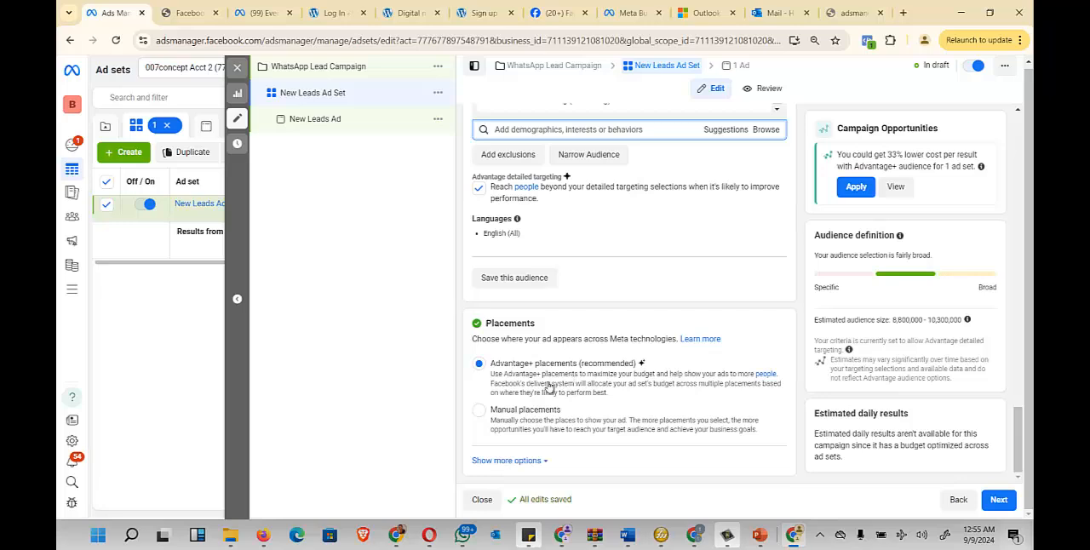
left_click(479, 410)
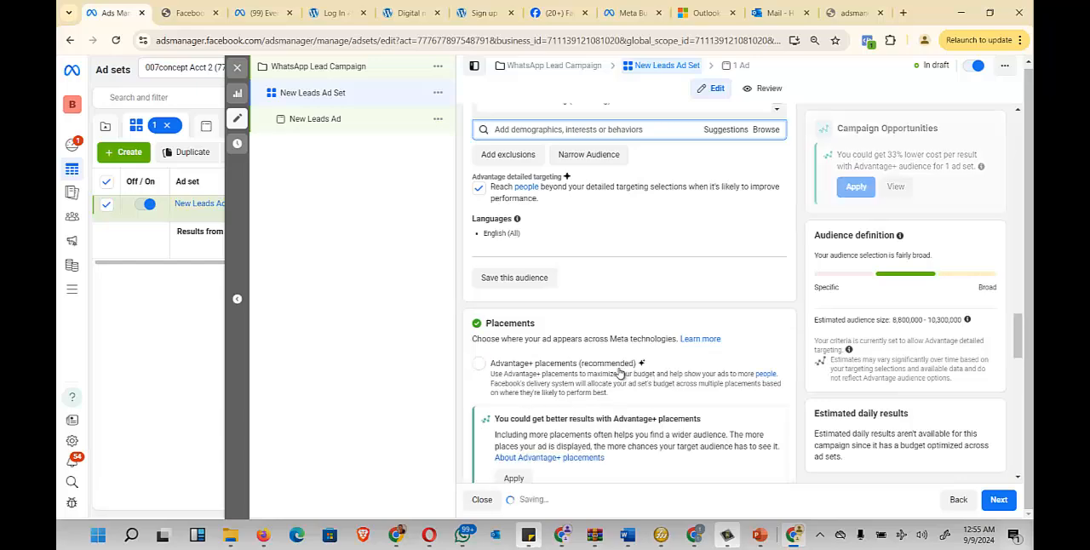
- Remove Instagram, Audience Network and Messenger from the ad set's manual placements, keeping only Facebook
scroll(599, 295, "down", 3)
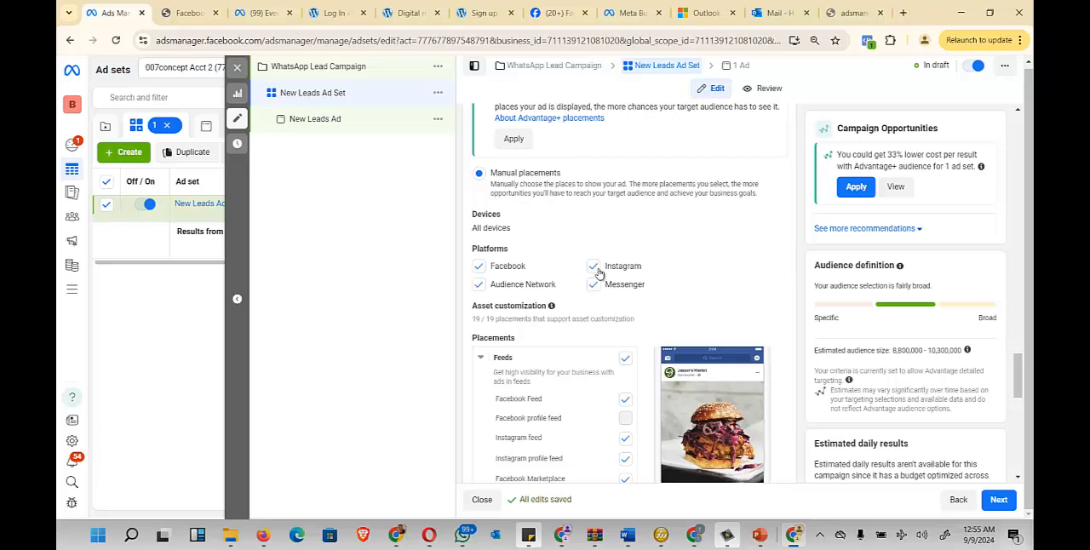
left_click(594, 269)
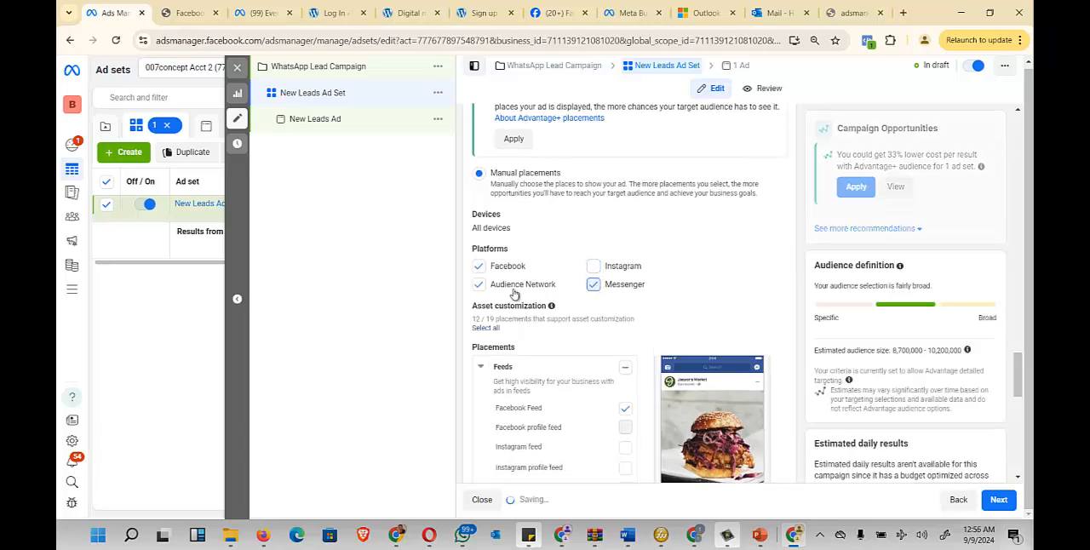
left_click(478, 285)
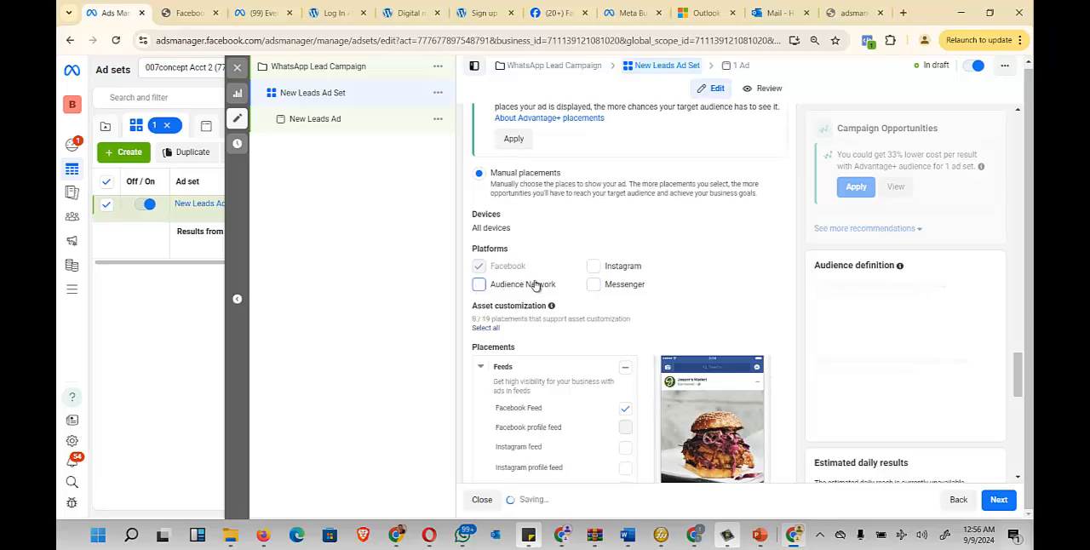
- Review the individual Facebook placements and check the estimated audience size for the Facebook-only selection
scroll(554, 323, "down", 2)
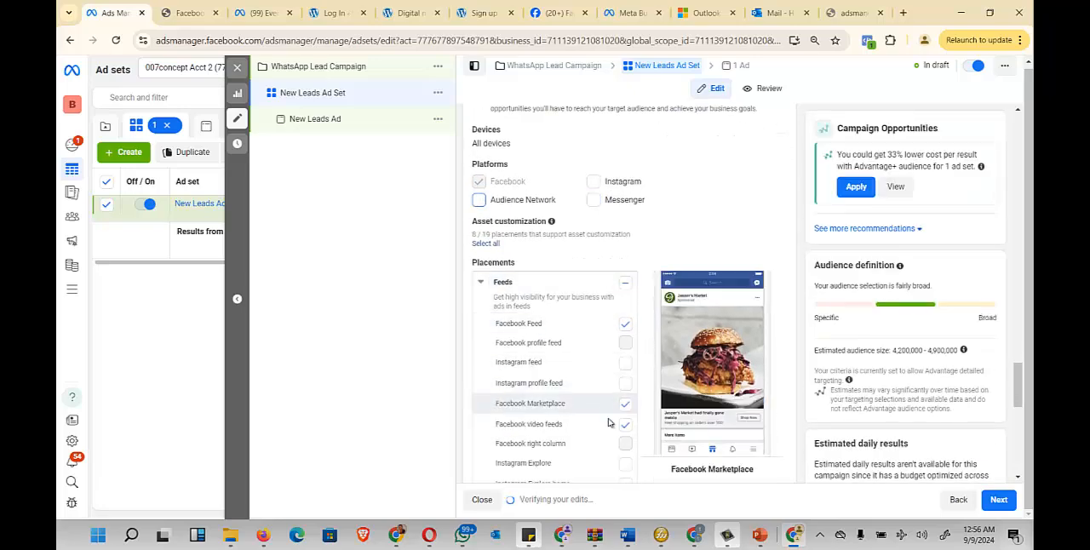
scroll(608, 422, "down", 5)
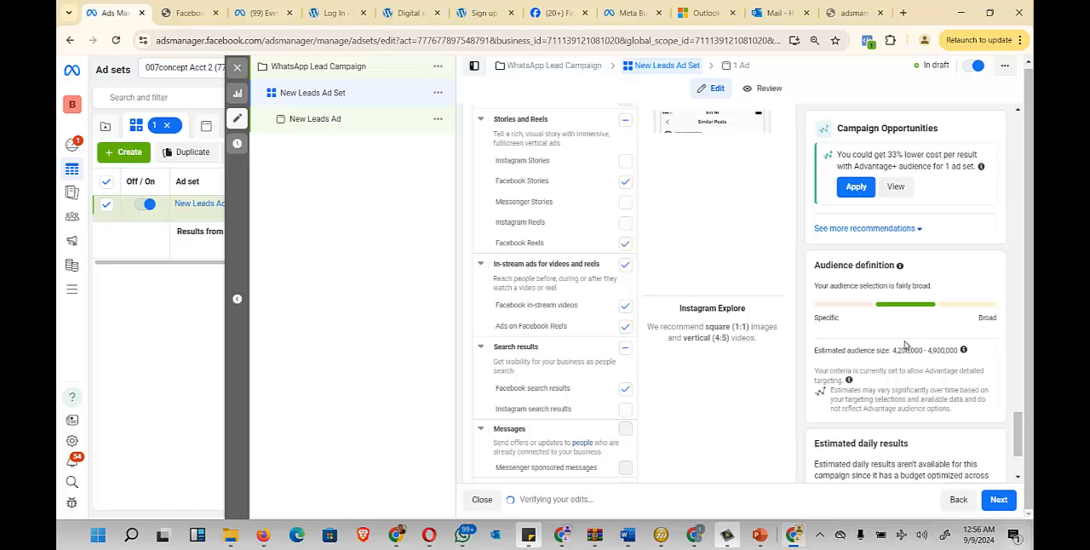
left_click_drag(894, 350, 977, 352)
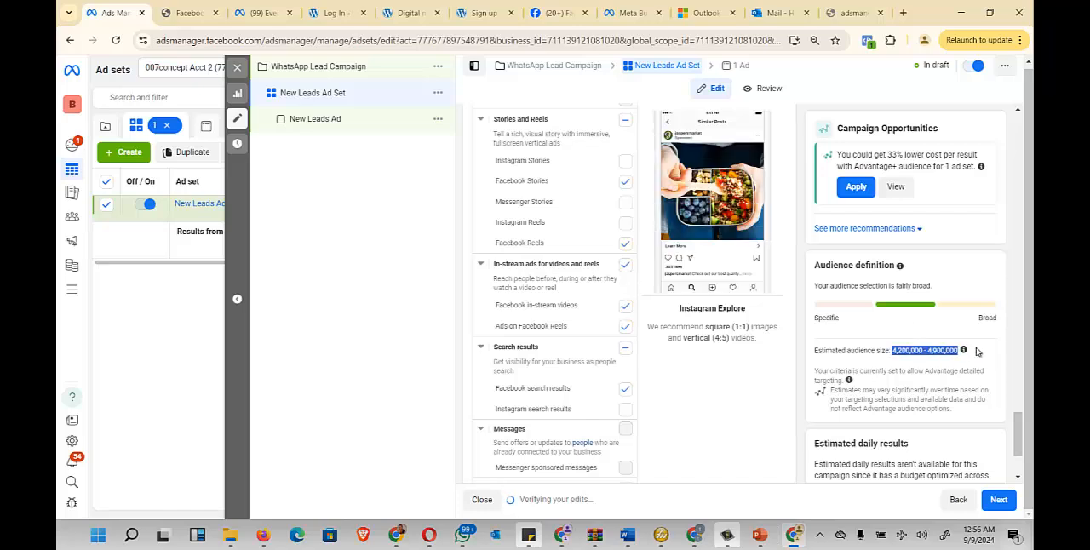
scroll(588, 255, "up", 5)
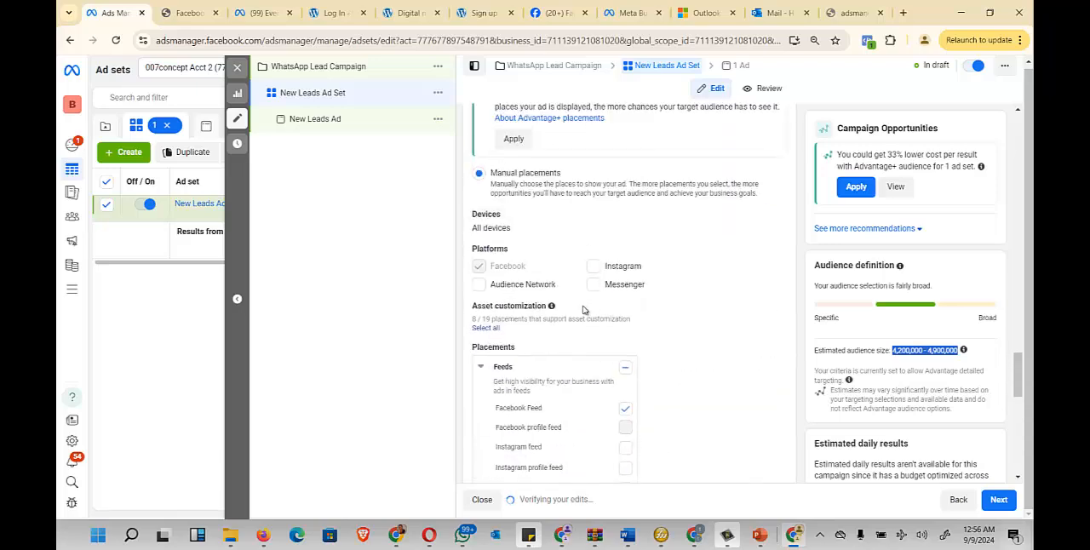
scroll(592, 253, "down", 3)
scroll(588, 251, "down", 2)
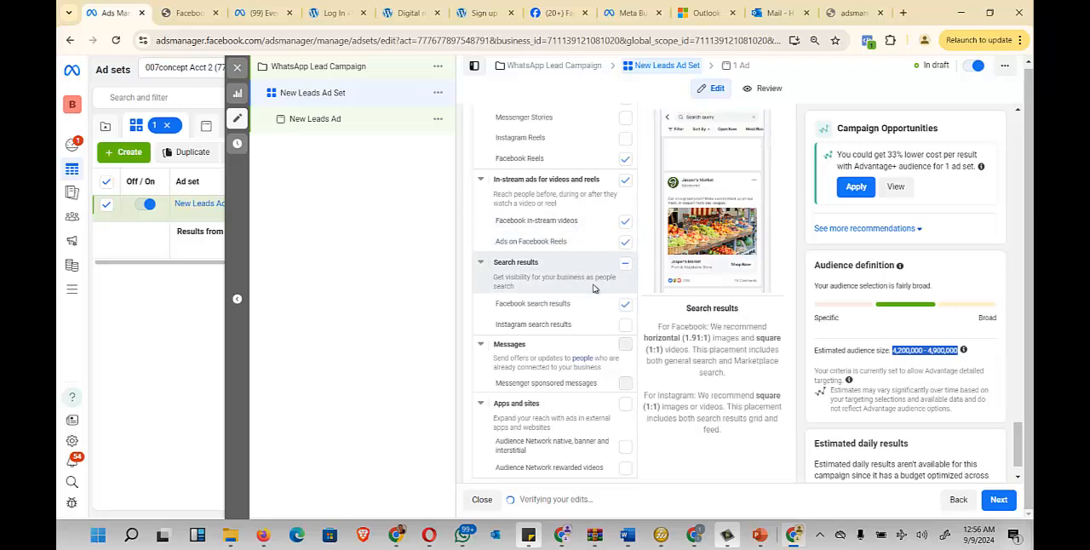
scroll(596, 272, "down", 1)
scroll(608, 227, "up", 4)
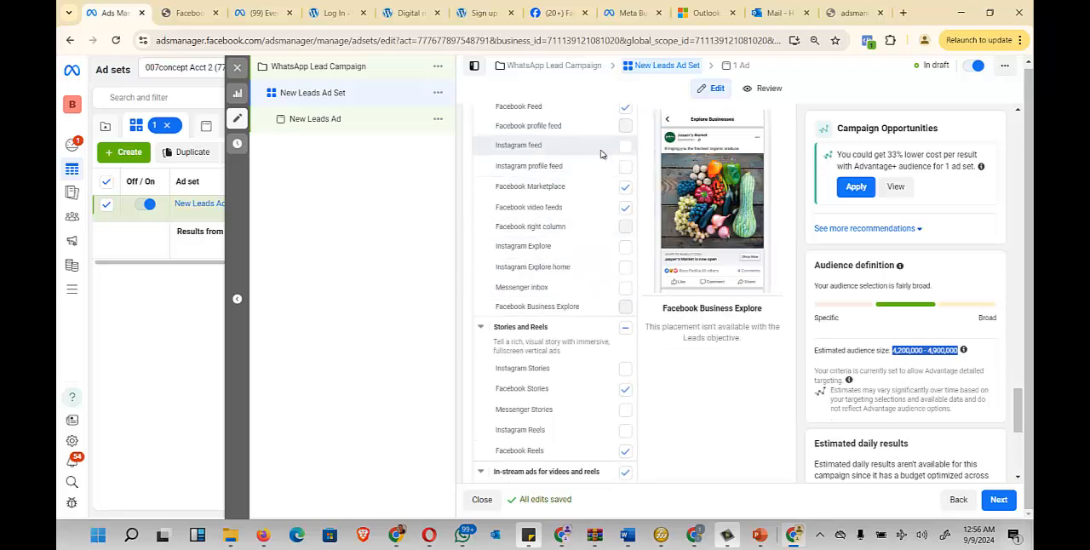
- Review the ad set's audience, schedule, performance goal and conversion location settings
scroll(596, 211, "up", 5)
scroll(622, 226, "up", 6)
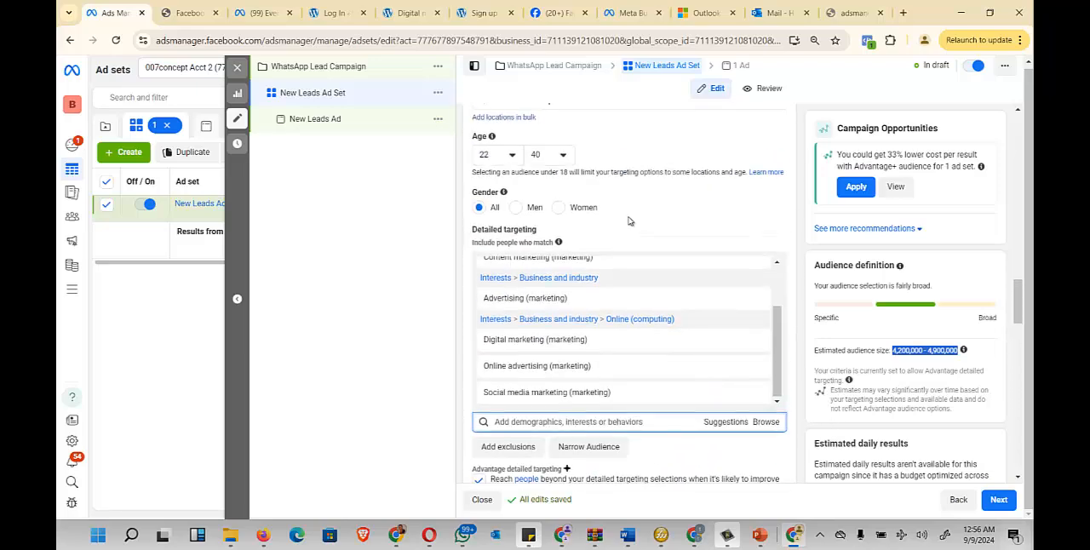
scroll(635, 216, "up", 1)
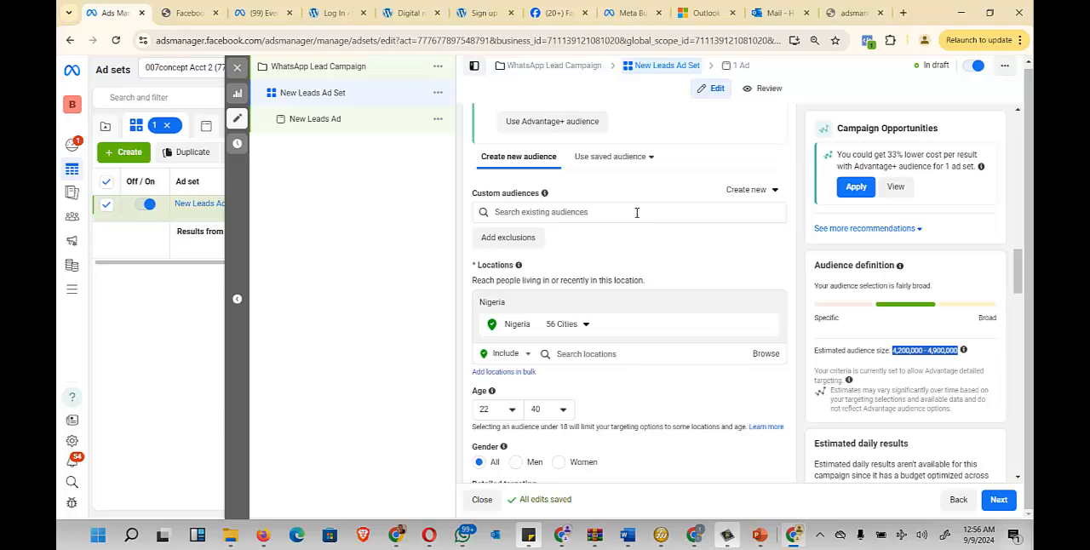
scroll(634, 213, "up", 4)
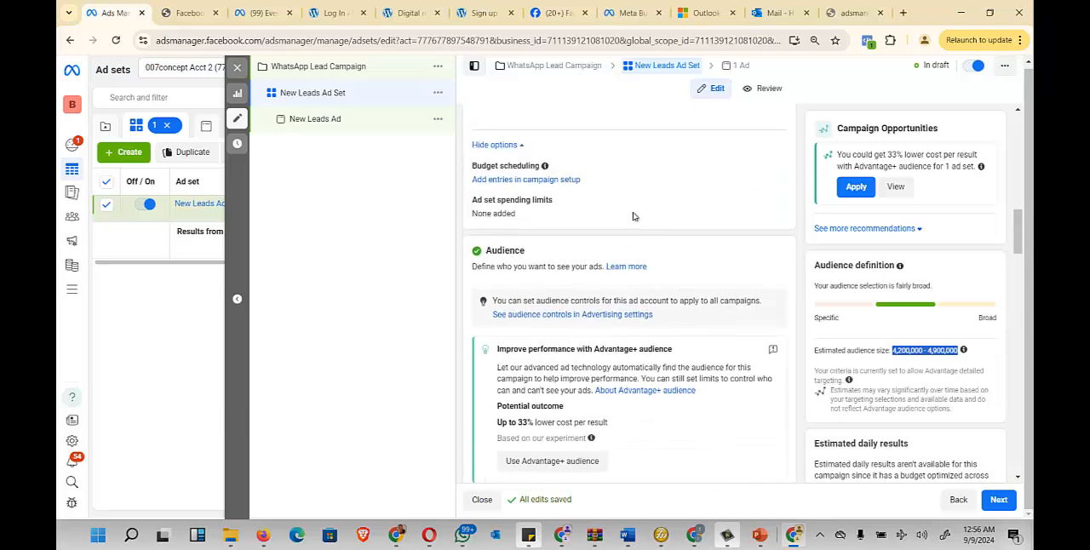
scroll(648, 249, "up", 1)
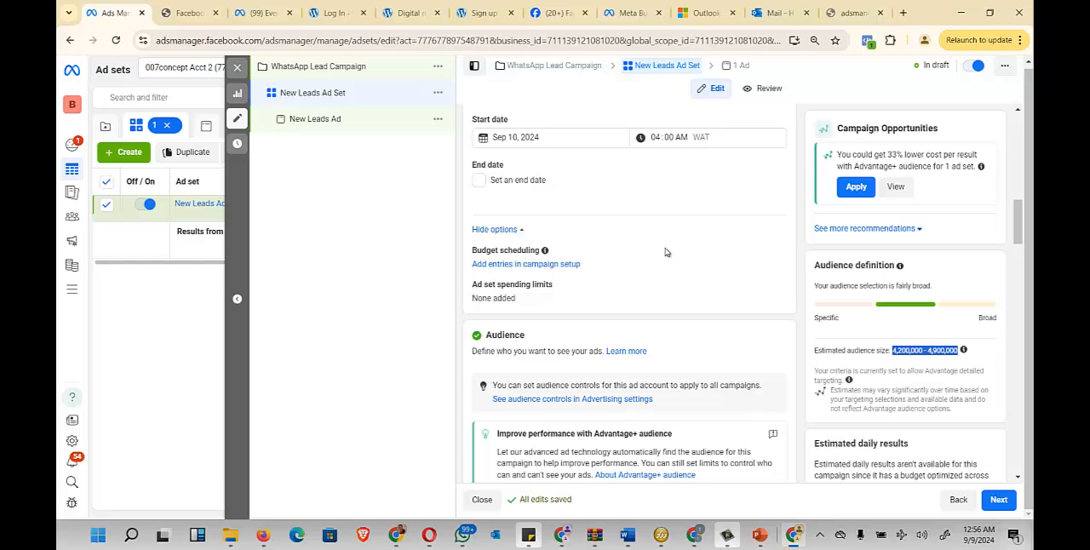
scroll(658, 249, "up", 3)
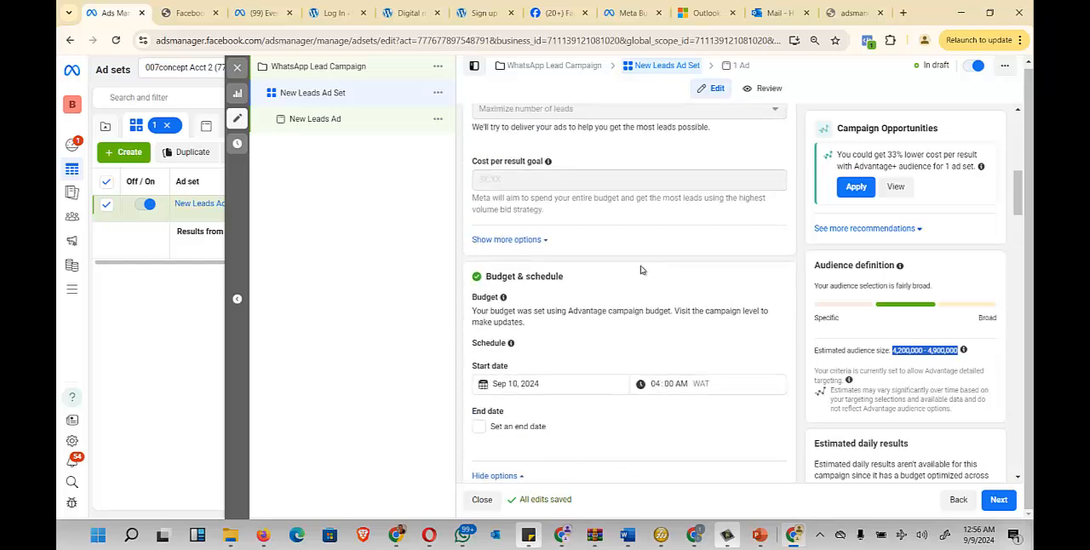
scroll(641, 270, "up", 5)
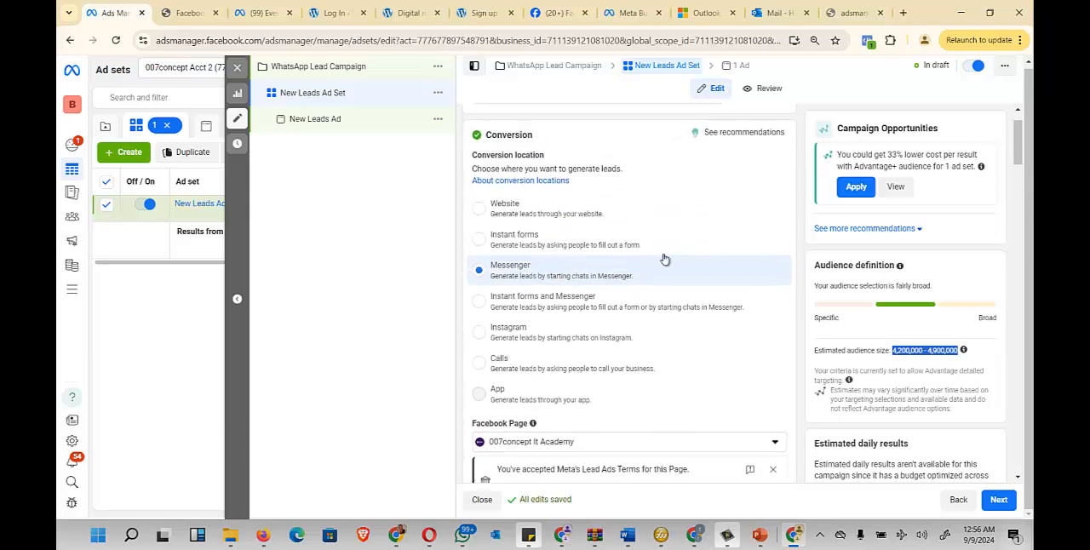
scroll(779, 293, "down", 5)
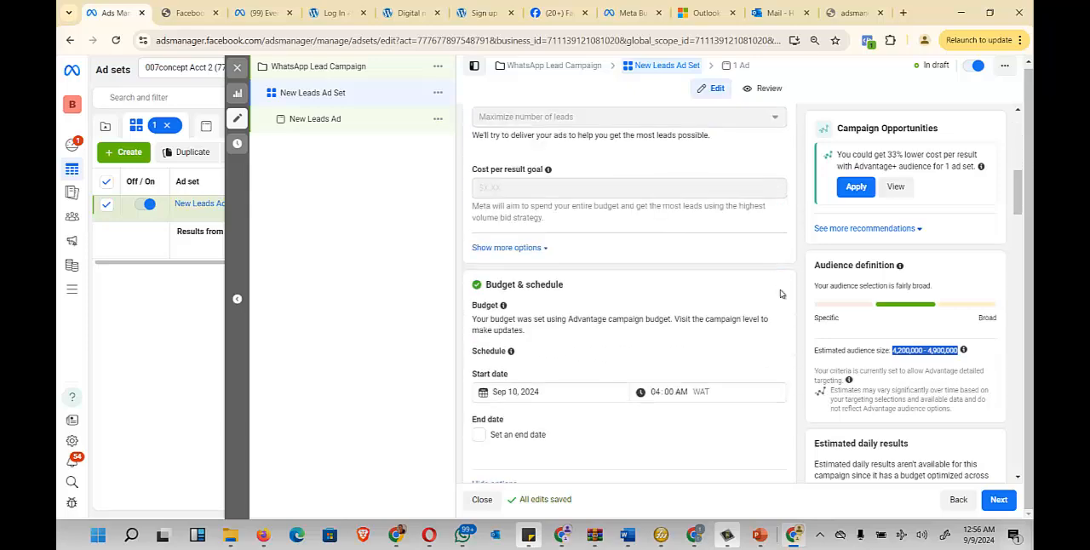
scroll(779, 294, "down", 5)
scroll(777, 294, "up", 5)
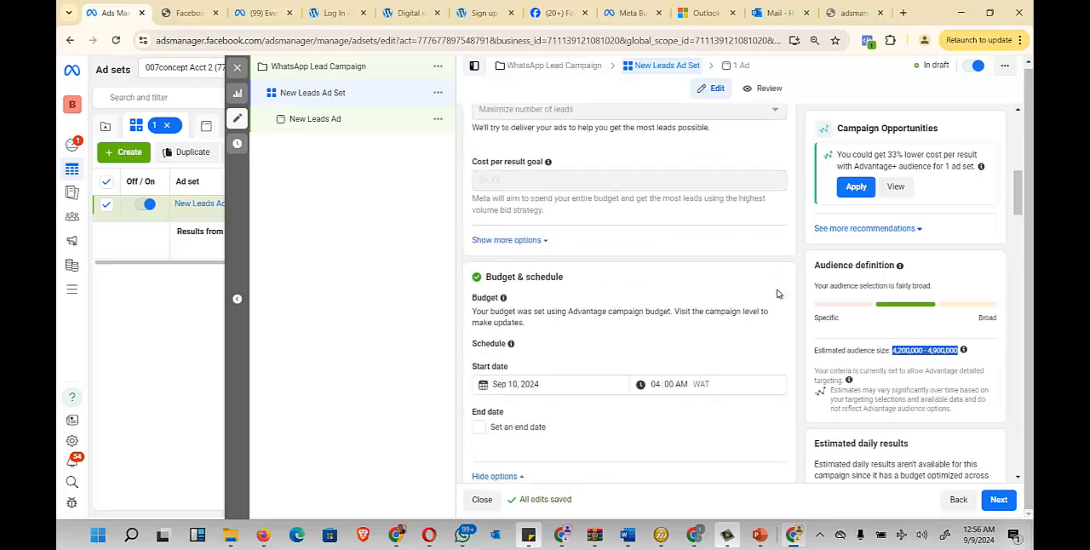
scroll(777, 294, "down", 5)
scroll(777, 294, "down", 3)
scroll(773, 290, "up", 5)
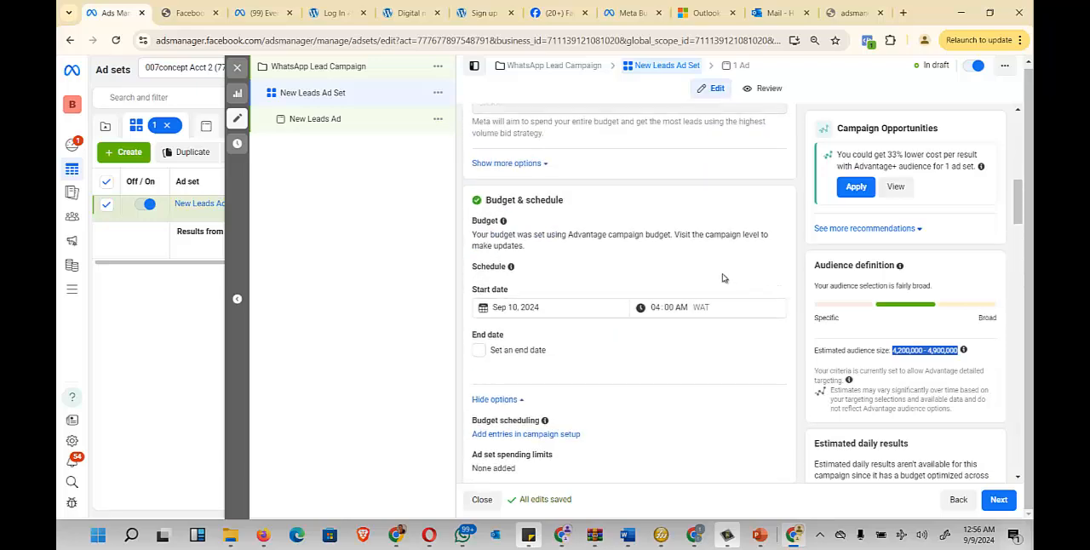
scroll(655, 252, "up", 5)
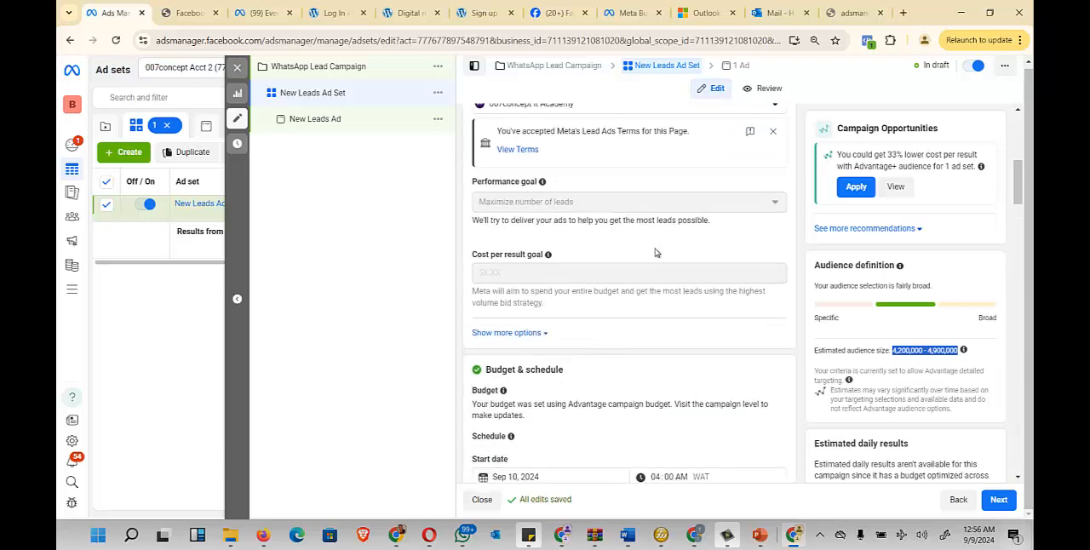
scroll(654, 252, "up", 2)
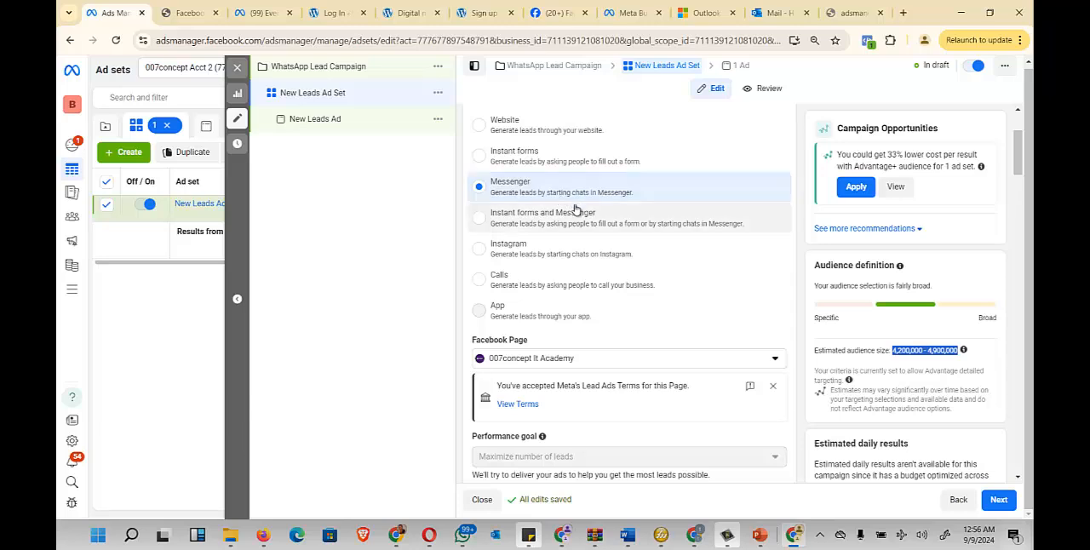
- Change the conversion location to Website and select Fbads pixel as the tracking pixel
scroll(539, 195, "up", 1)
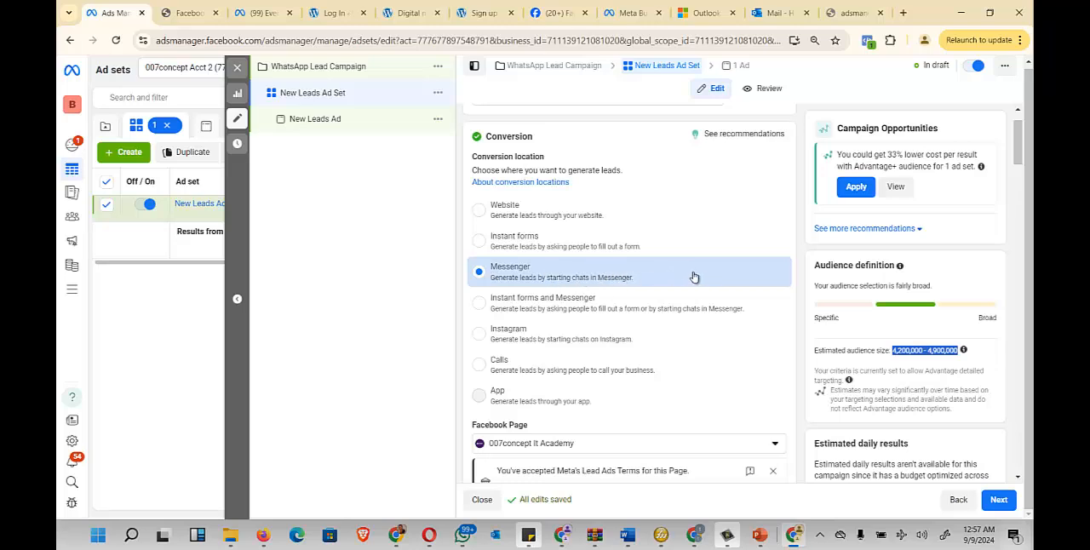
left_click(514, 218)
scroll(596, 226, "down", 2)
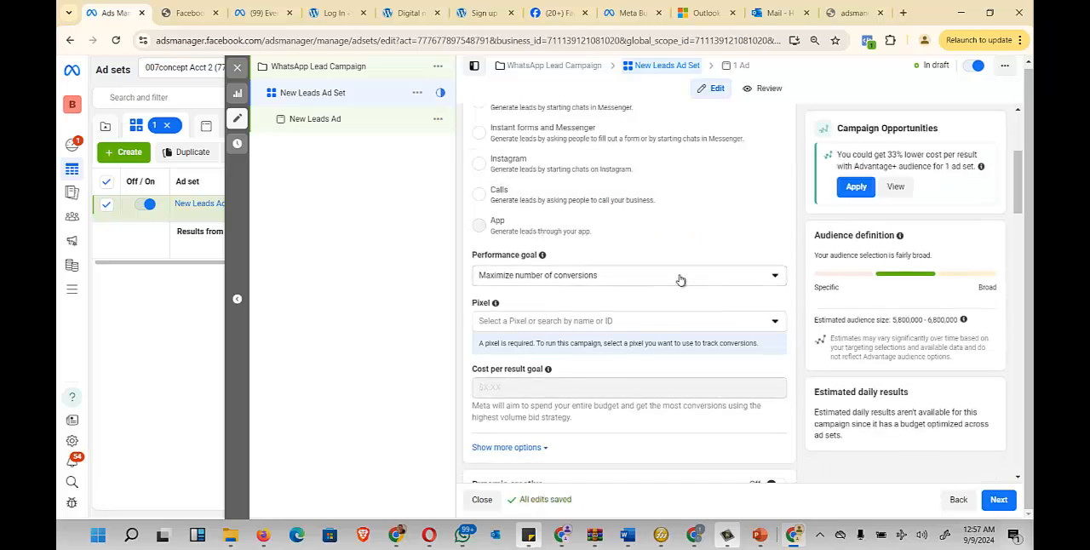
left_click(724, 324)
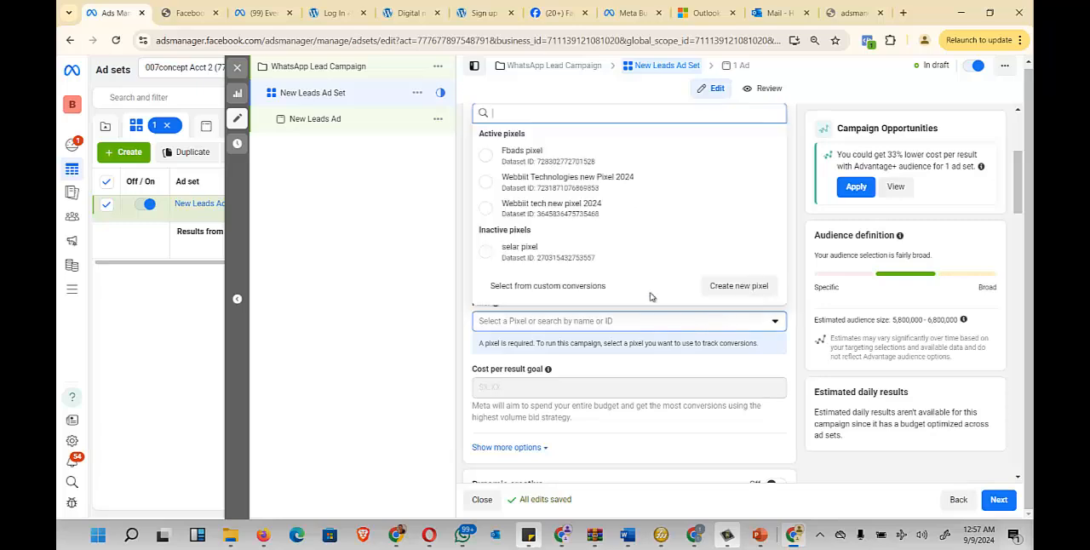
left_click(545, 157)
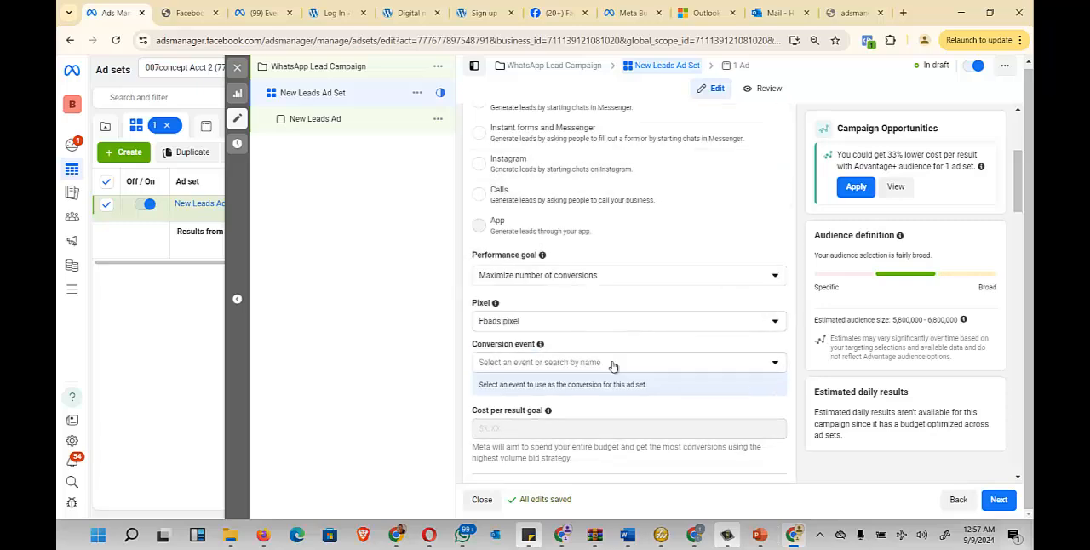
- Set the conversion event to Lead and check the ad set's schedule and audience settings
left_click(649, 365)
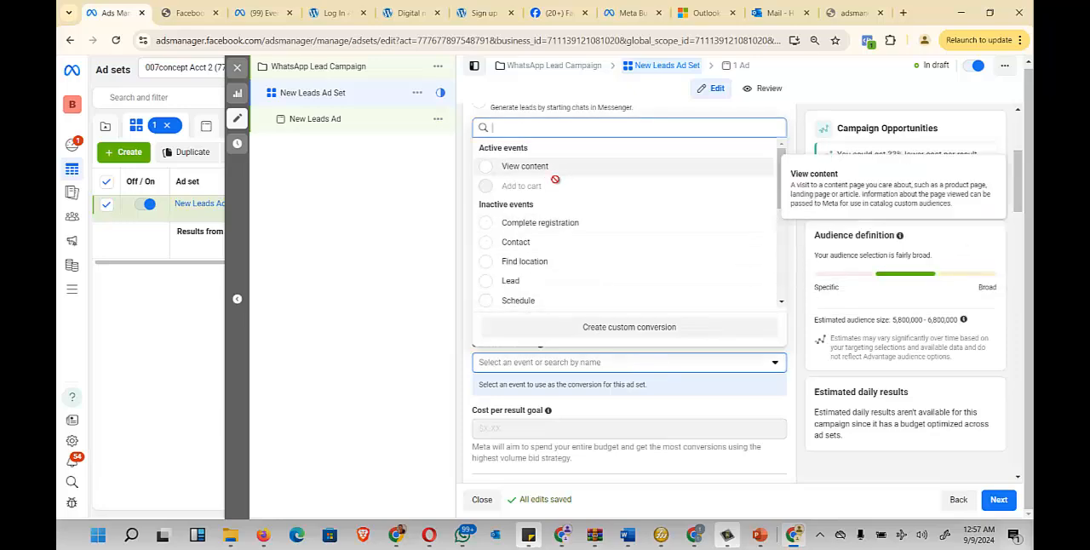
left_click(647, 296)
scroll(638, 324, "down", 2)
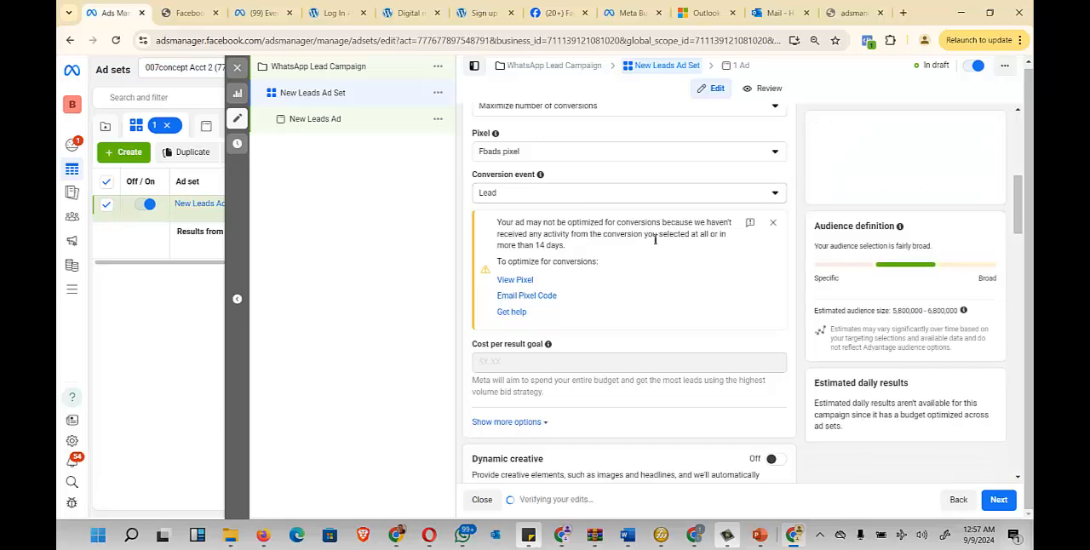
scroll(655, 240, "down", 3)
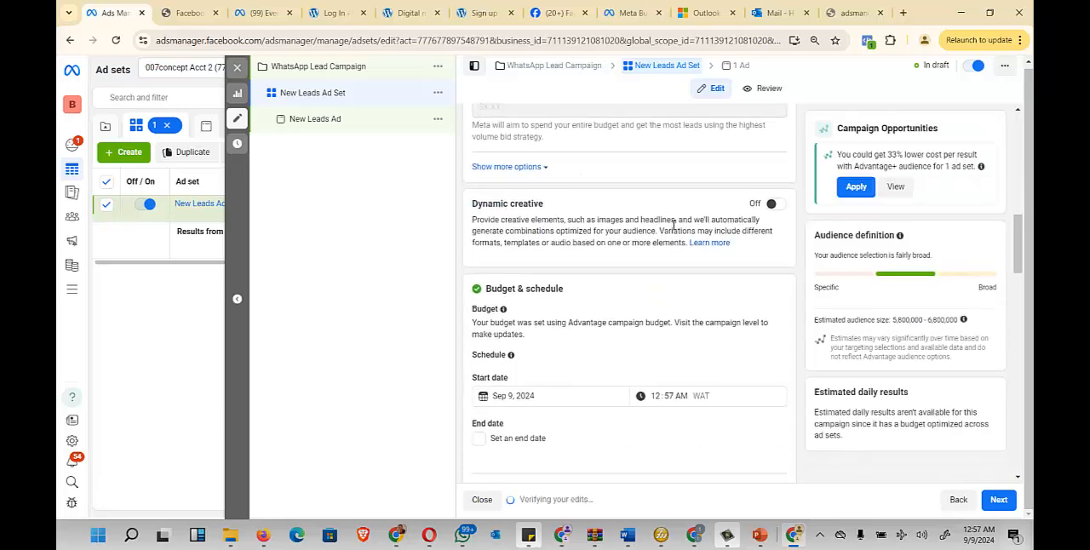
scroll(671, 224, "down", 3)
scroll(687, 204, "down", 5)
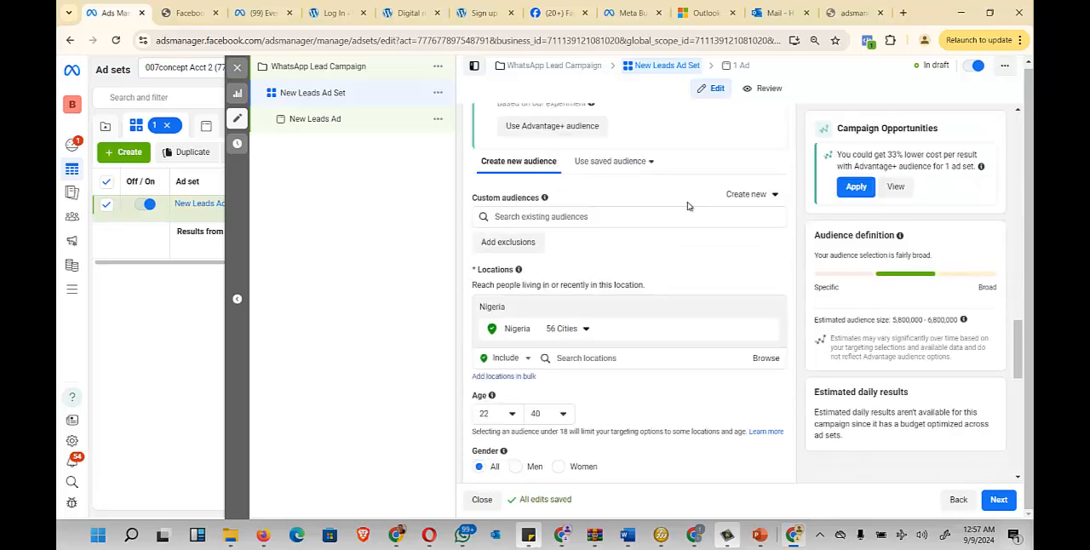
scroll(691, 207, "down", 2)
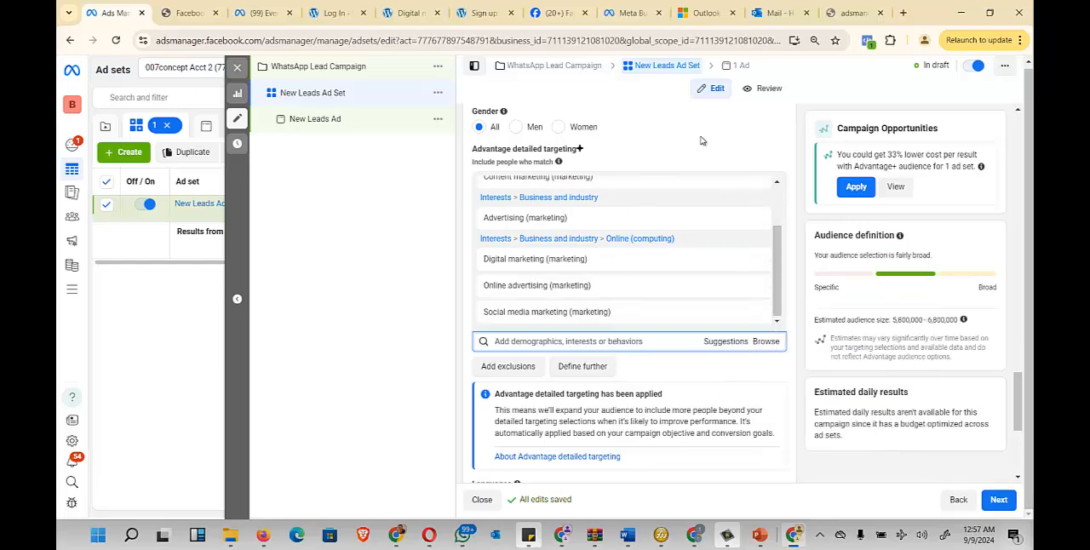
- Continue to the New Leads Ad and turn on the ad preview
left_click(998, 502)
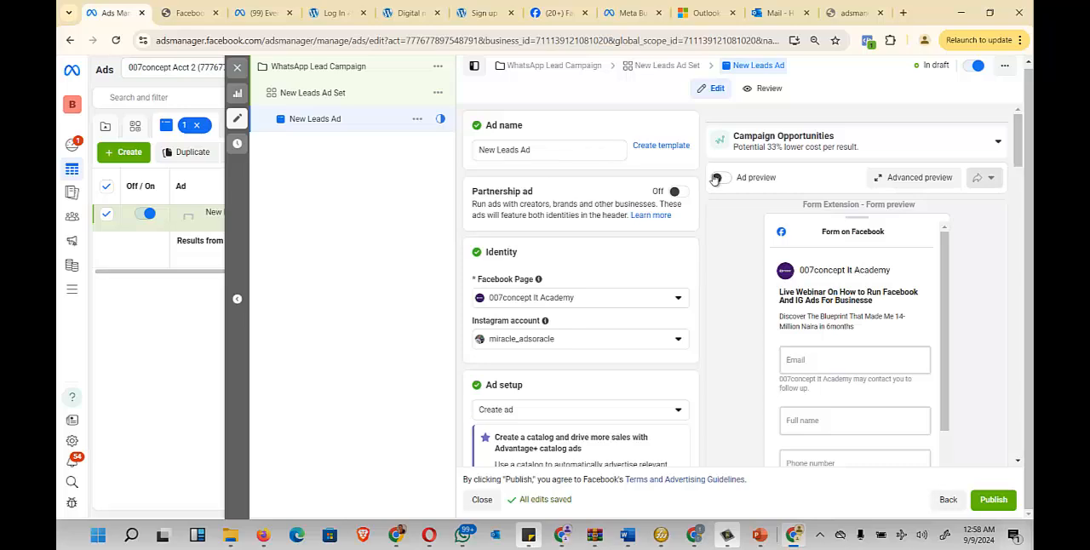
left_click(719, 177)
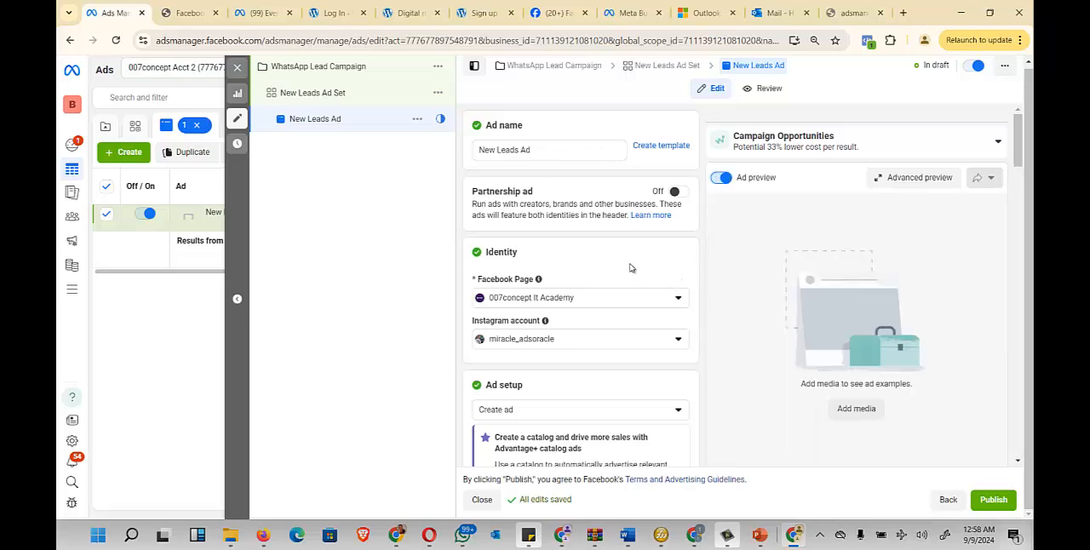
scroll(567, 316, "down", 1)
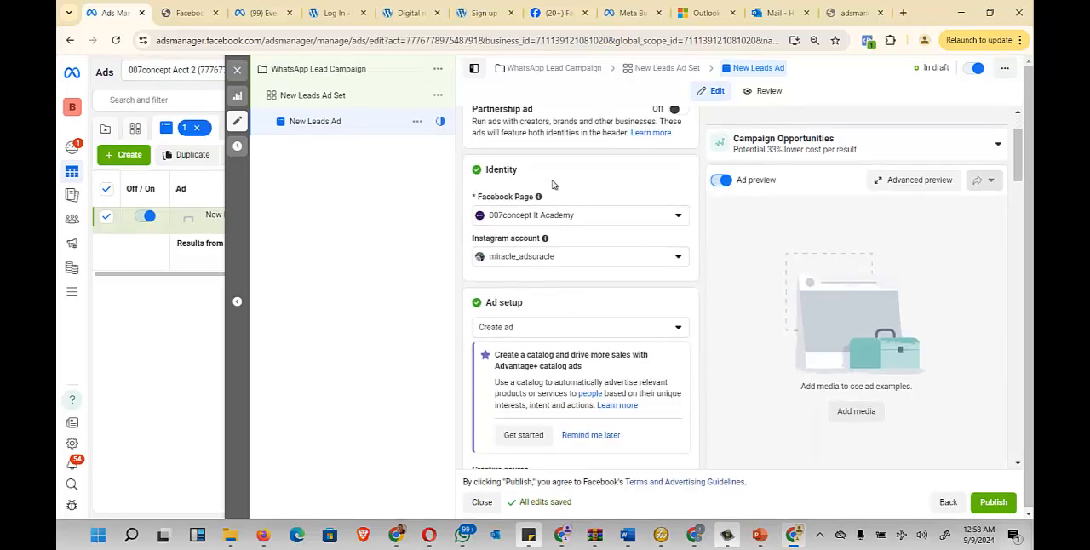
scroll(545, 183, "up", 1)
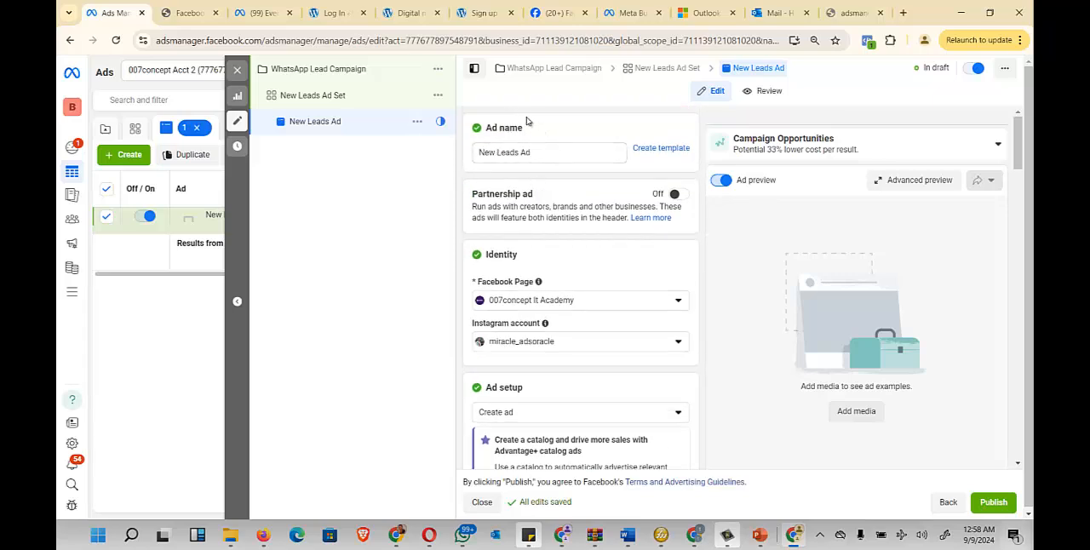
- Rename the ad from its default name to "Image 1 ad"
left_click_drag(526, 128, 479, 126)
left_click(480, 155)
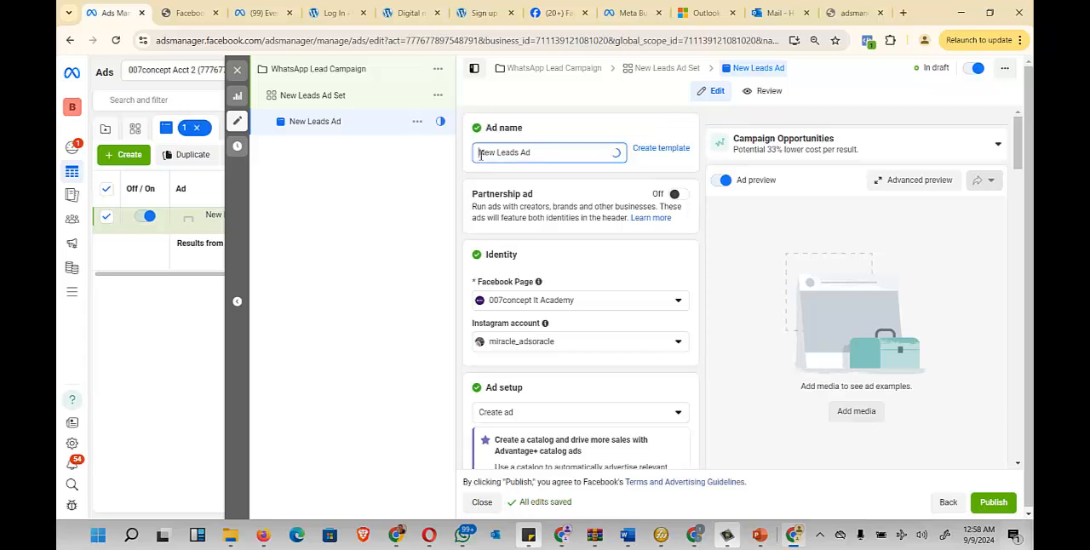
type("Image 1")
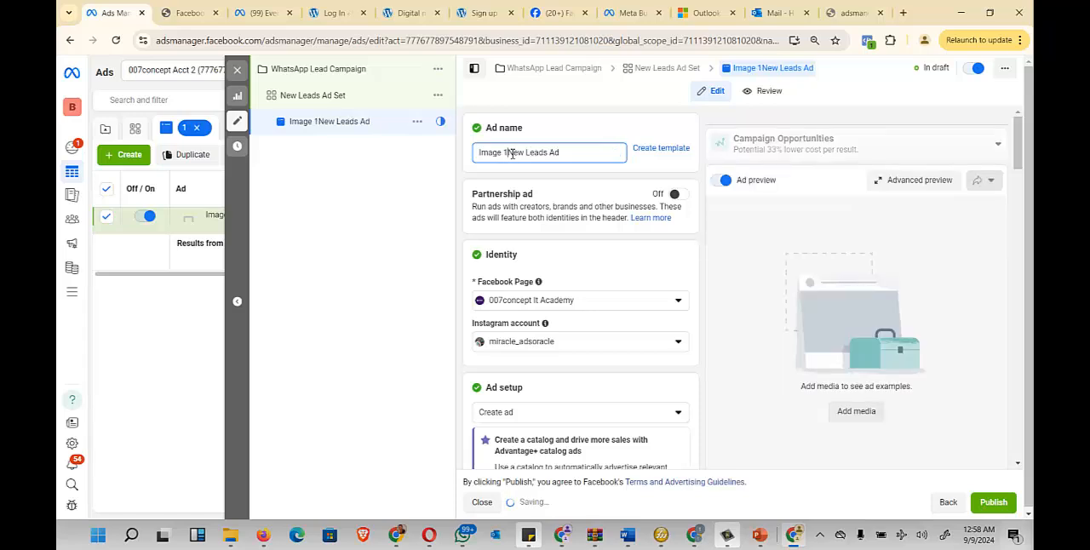
left_click_drag(508, 153, 573, 151)
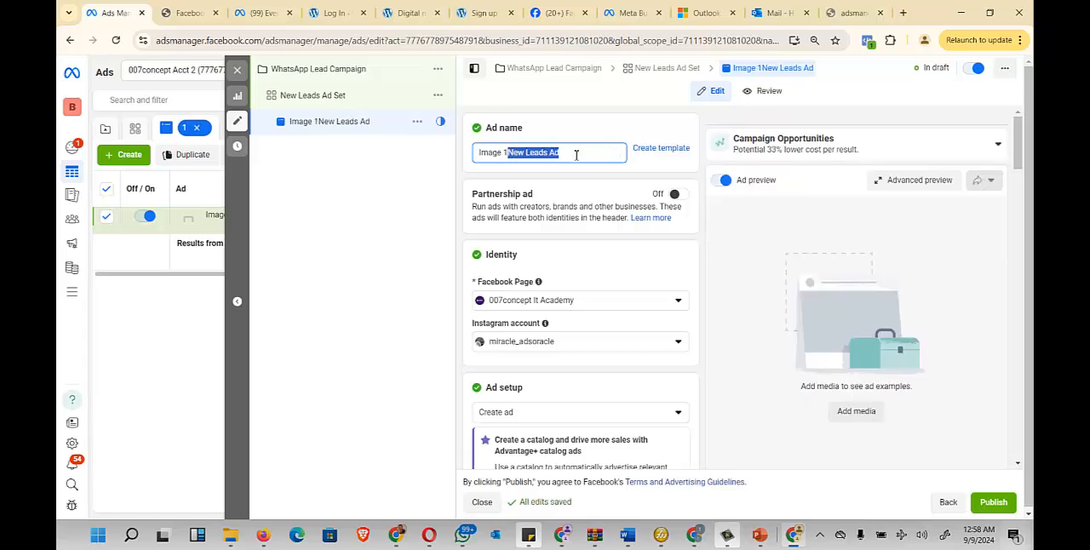
key("BackSpace")
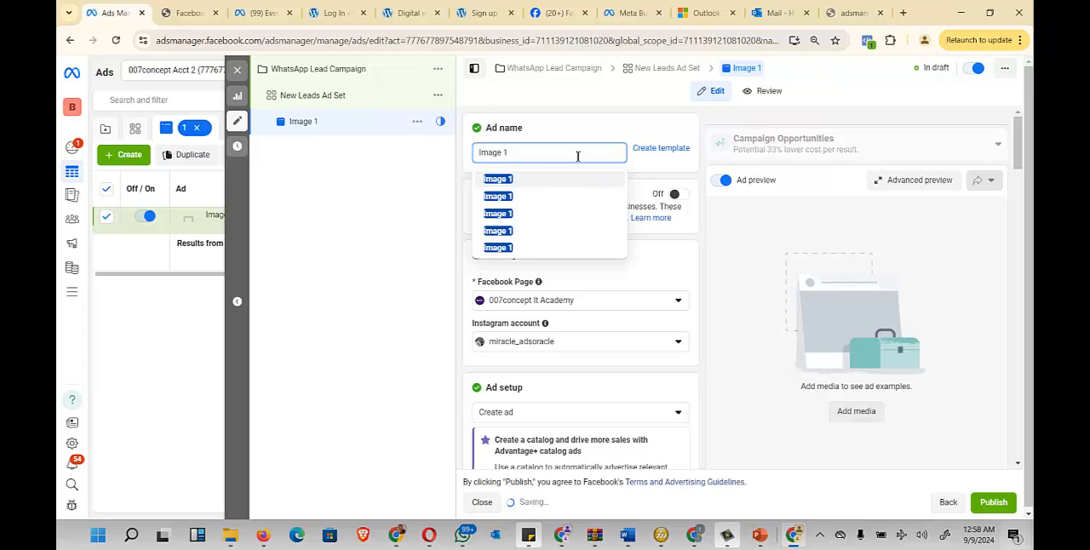
type("ad")
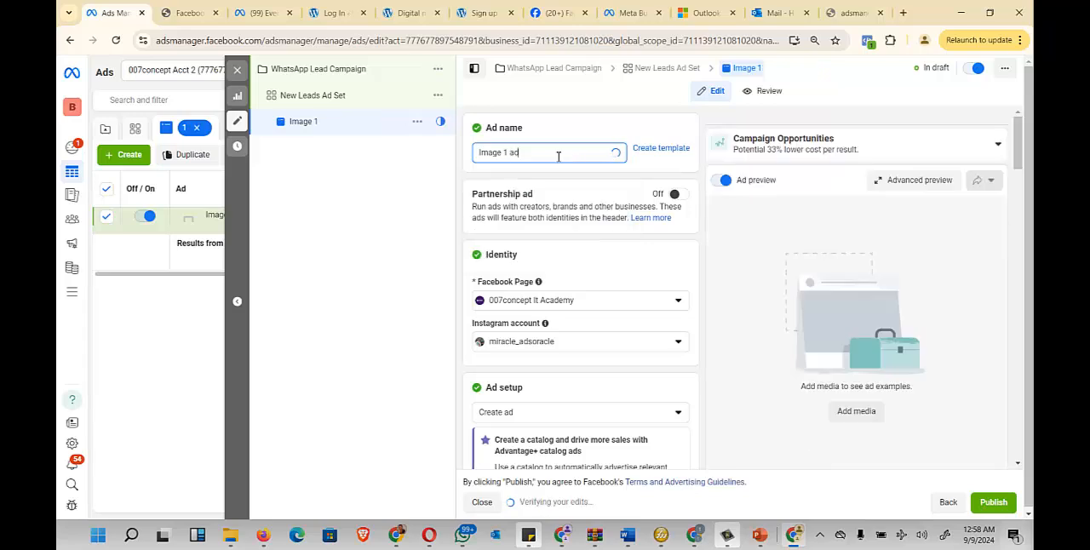
- Check the ad setup choices and select Create ad as the setup method
scroll(562, 234, "down", 1)
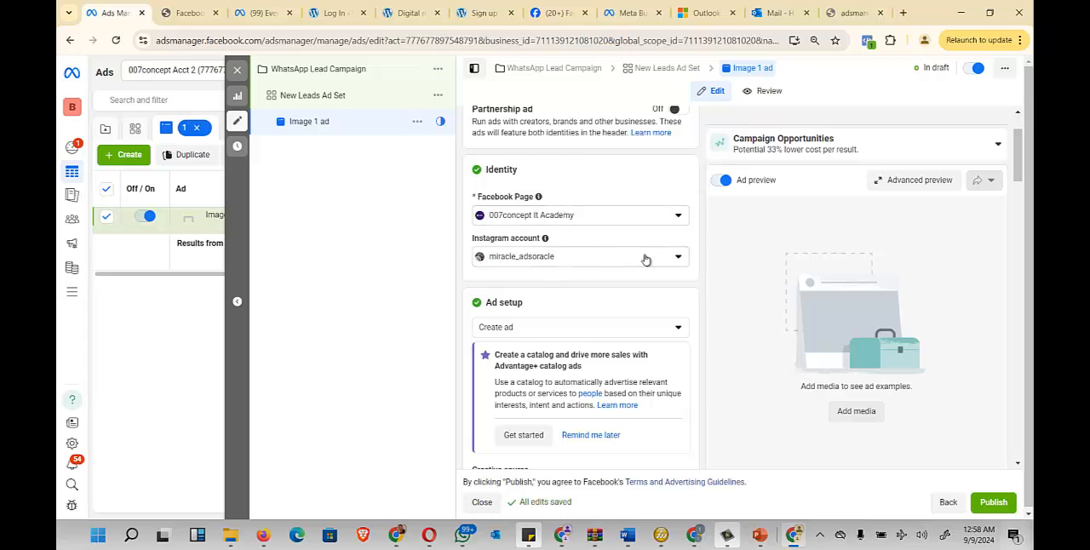
scroll(646, 256, "down", 1)
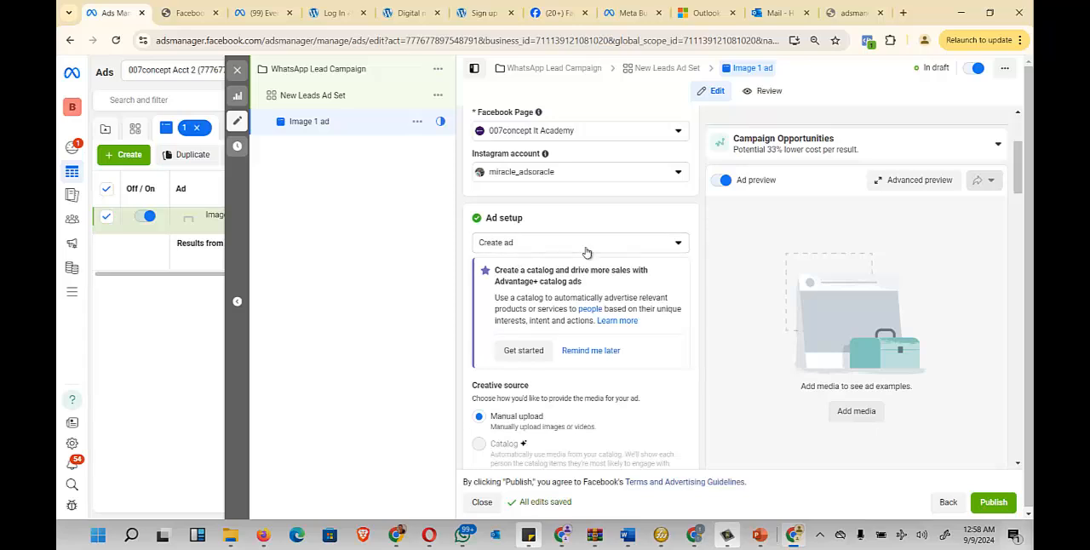
left_click(608, 243)
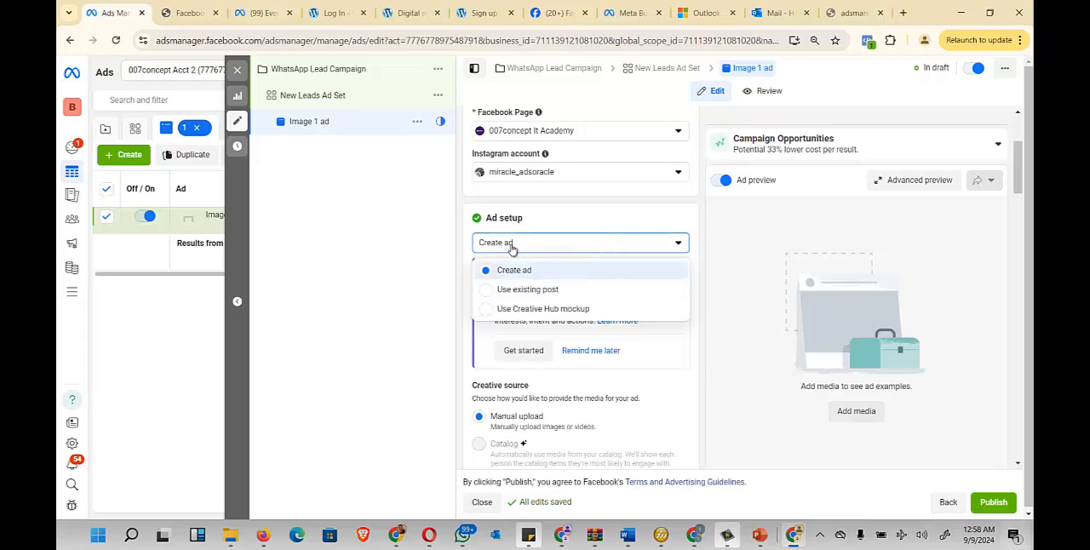
left_click(616, 248)
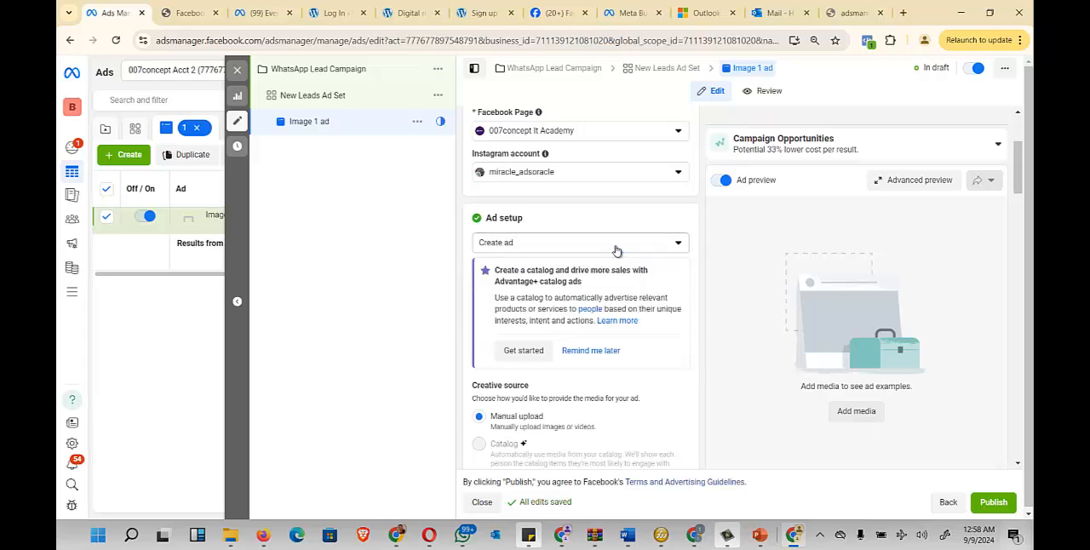
left_click(592, 249)
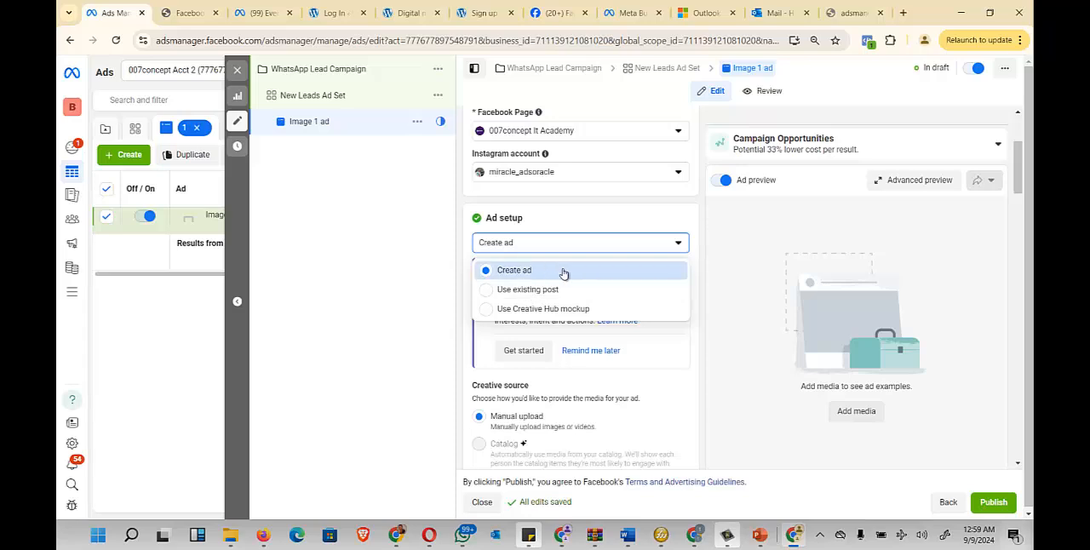
left_click(549, 269)
- Review the ad's creative source, format, multi-advertiser and ad sources settings
scroll(573, 315, "down", 2)
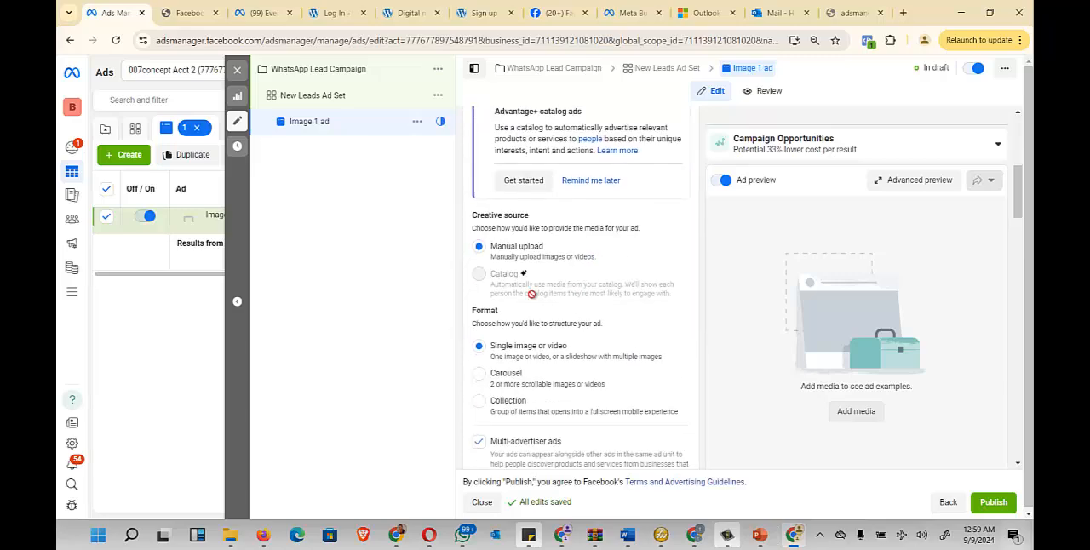
scroll(643, 208, "down", 1)
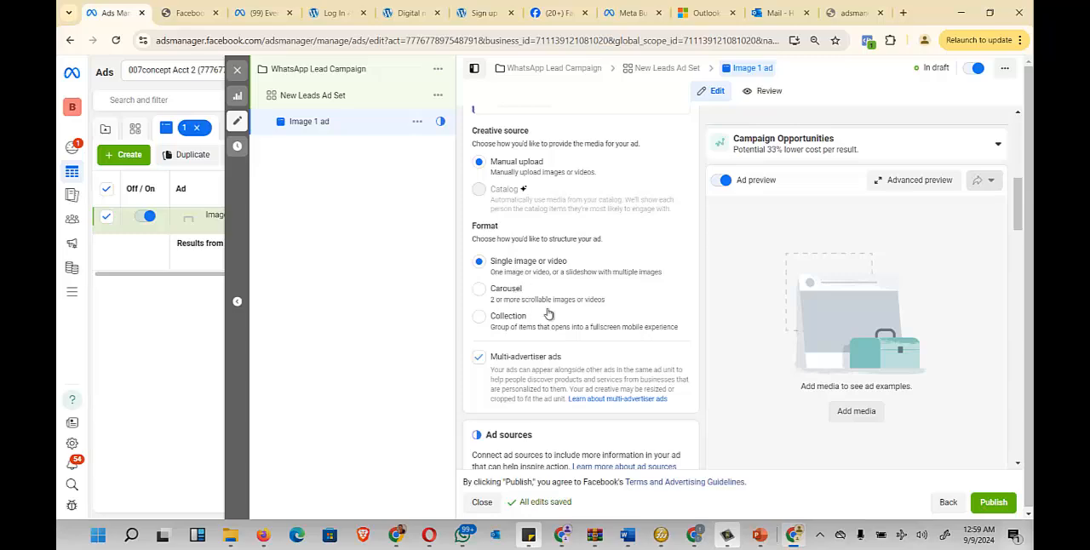
scroll(591, 298, "down", 3)
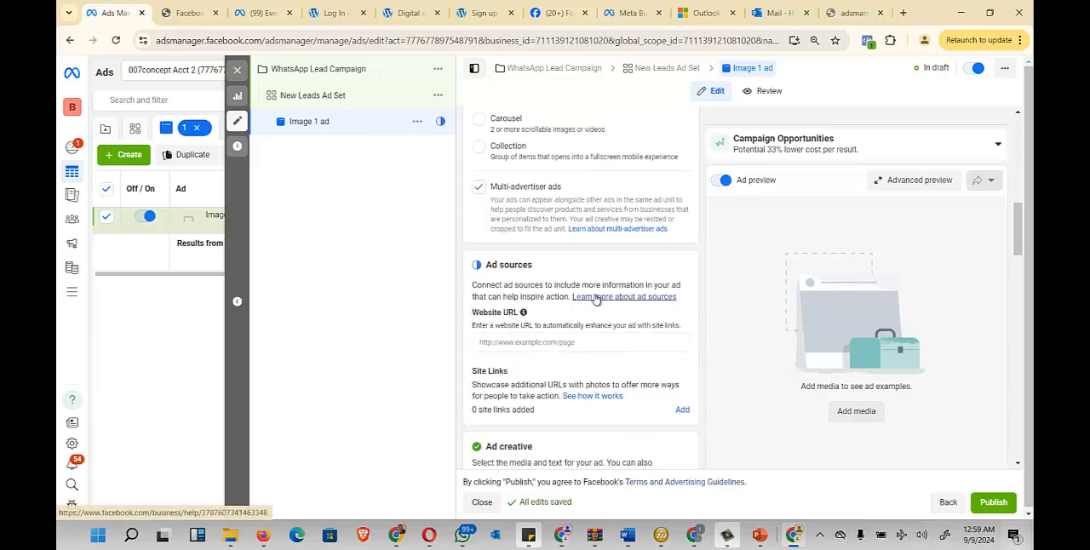
scroll(597, 278, "down", 1)
scroll(598, 257, "up", 1)
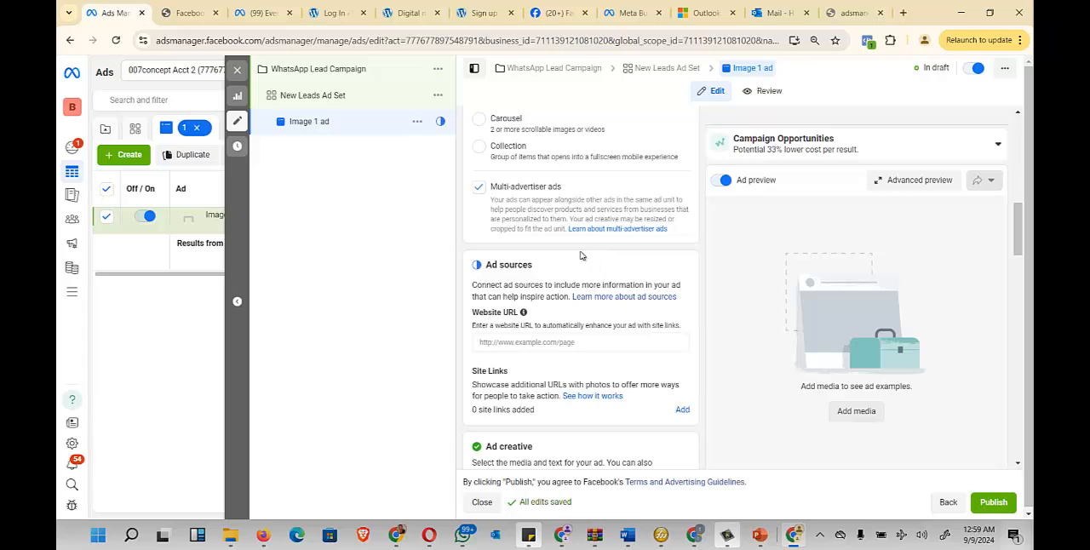
scroll(577, 256, "down", 1)
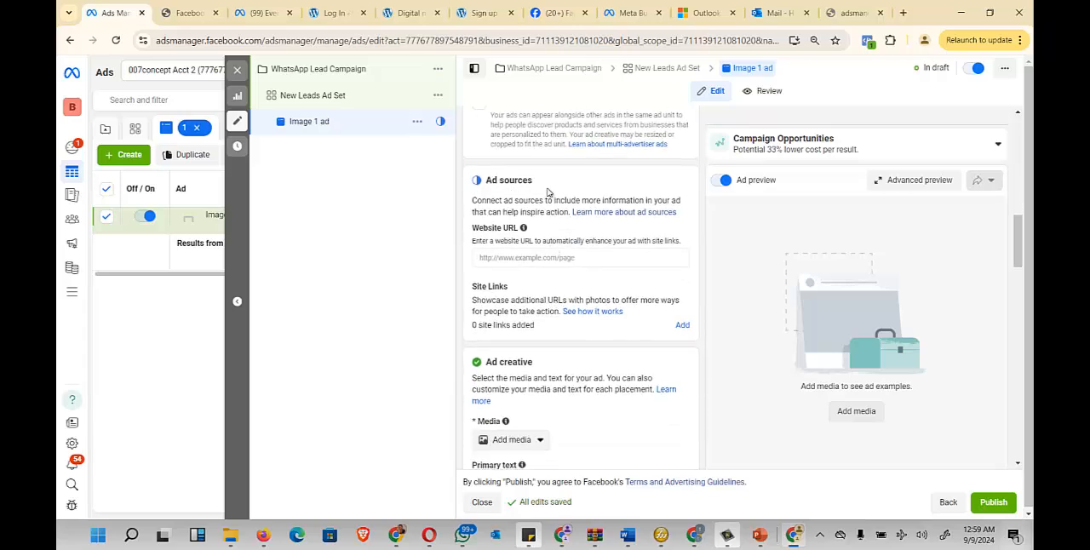
left_click_drag(560, 185, 487, 184)
- Copy the domain fbadsmasteryacademy.online from an address suggestion in a new browser tab and paste it as the ad's website URL
left_click(585, 260)
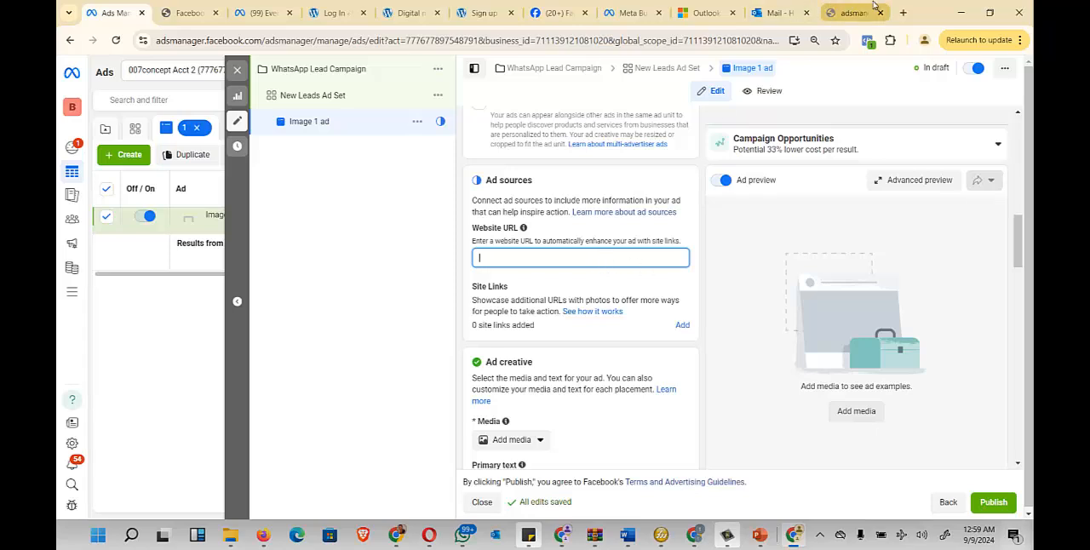
key("ctrl+t")
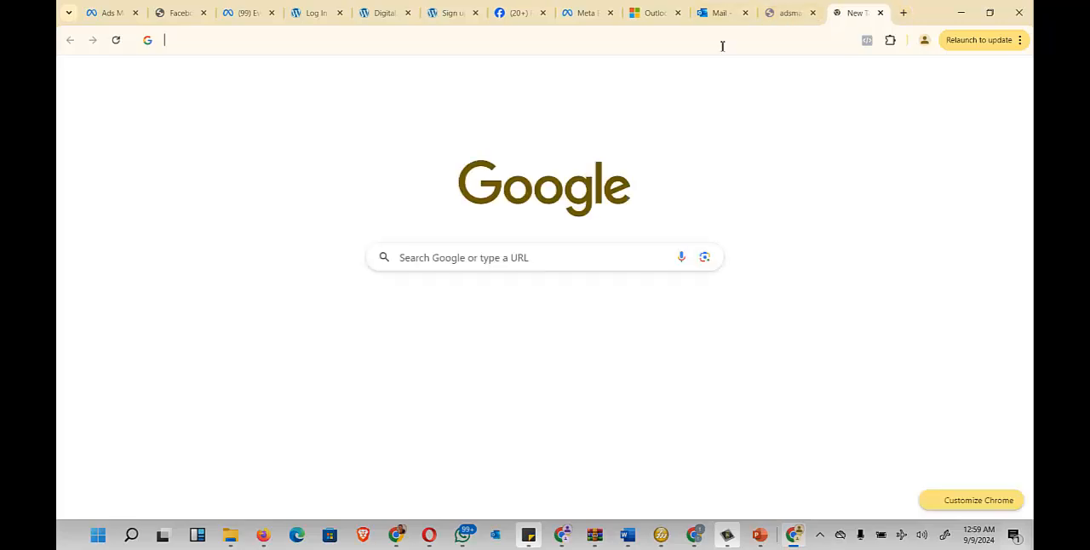
left_click(722, 42)
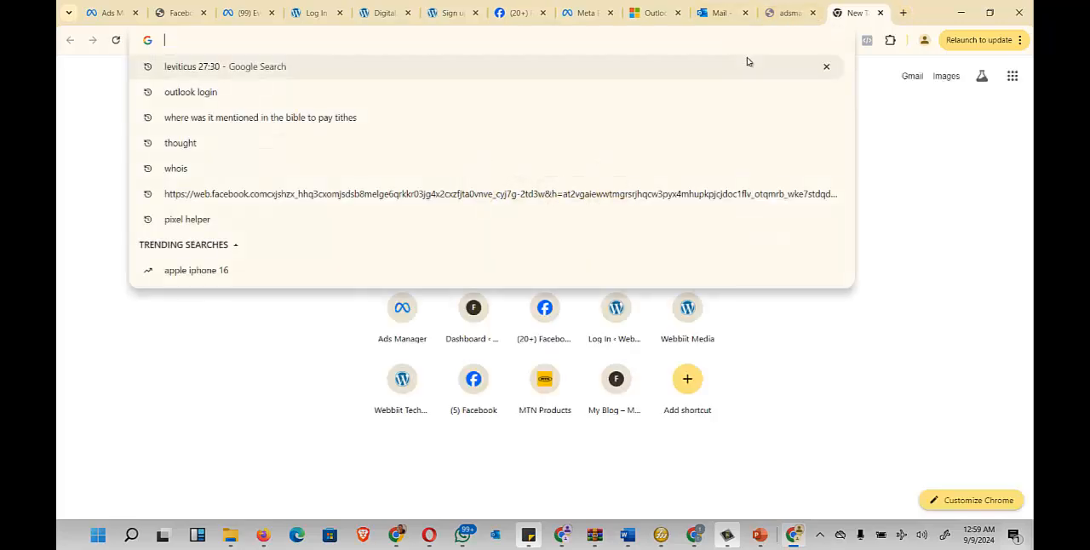
type("fa")
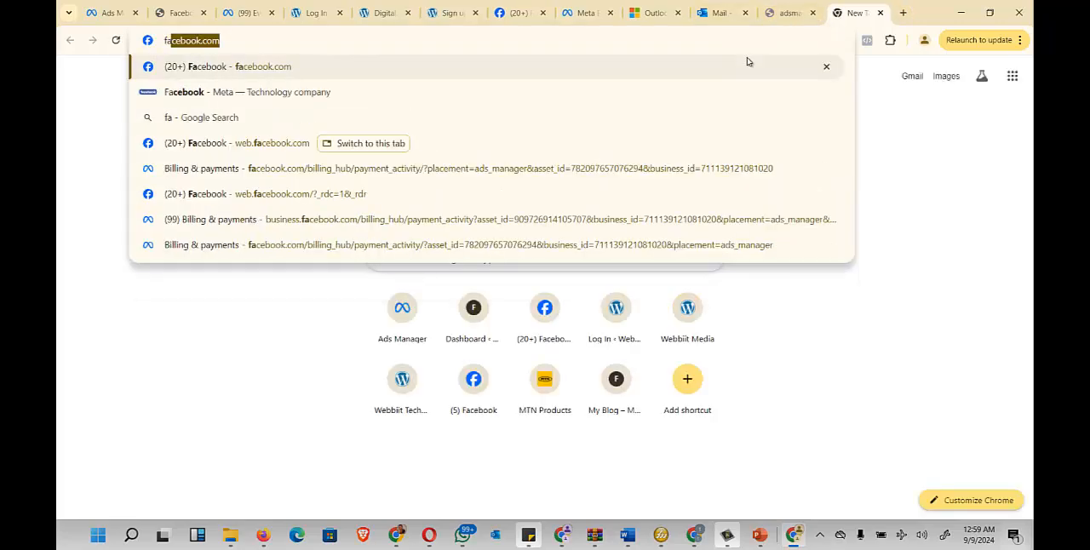
key("BackSpace")
key("BackSpace")
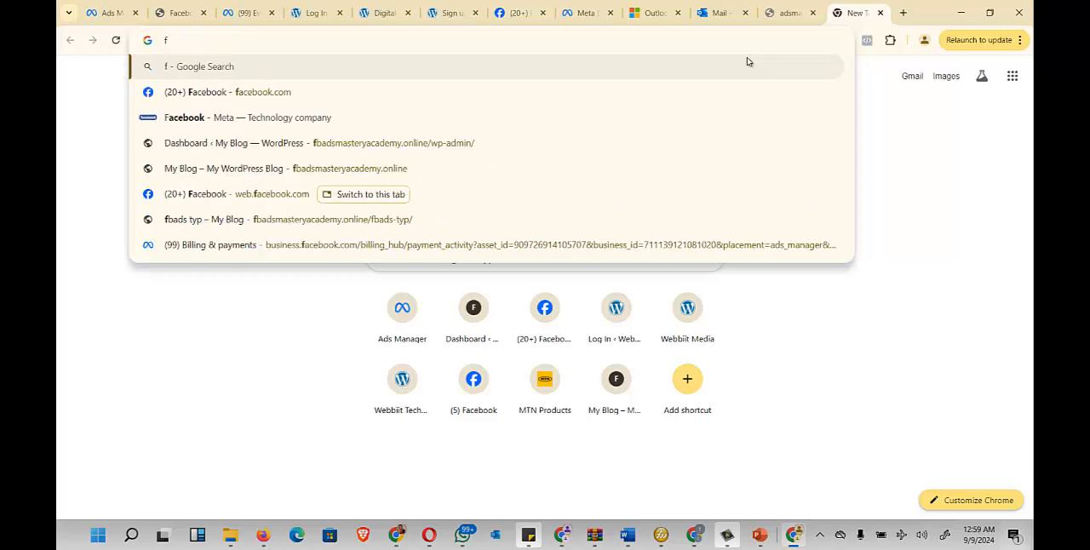
type("b")
key("Right")
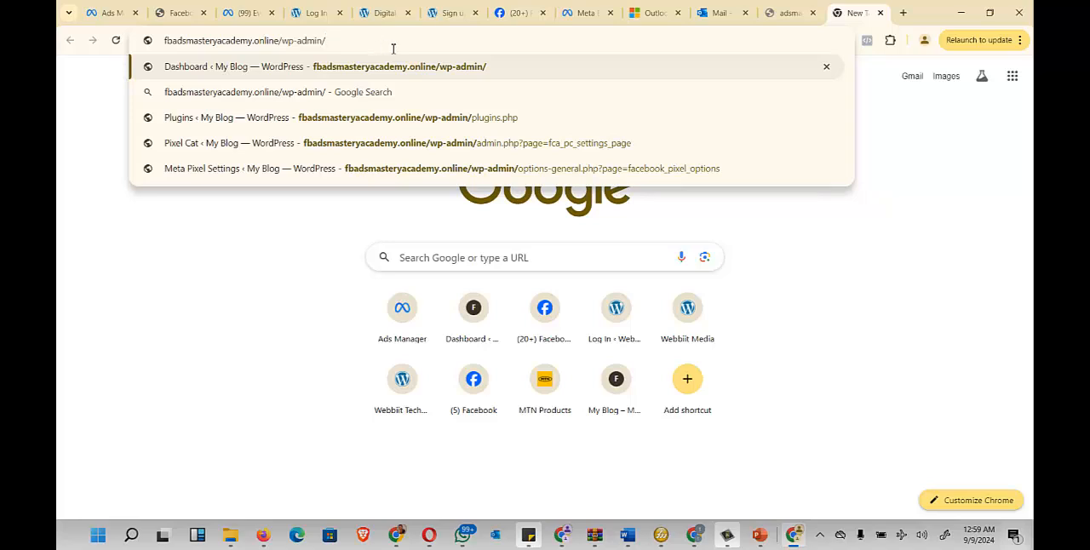
left_click_drag(282, 43, 128, 48)
key("ctrl+c")
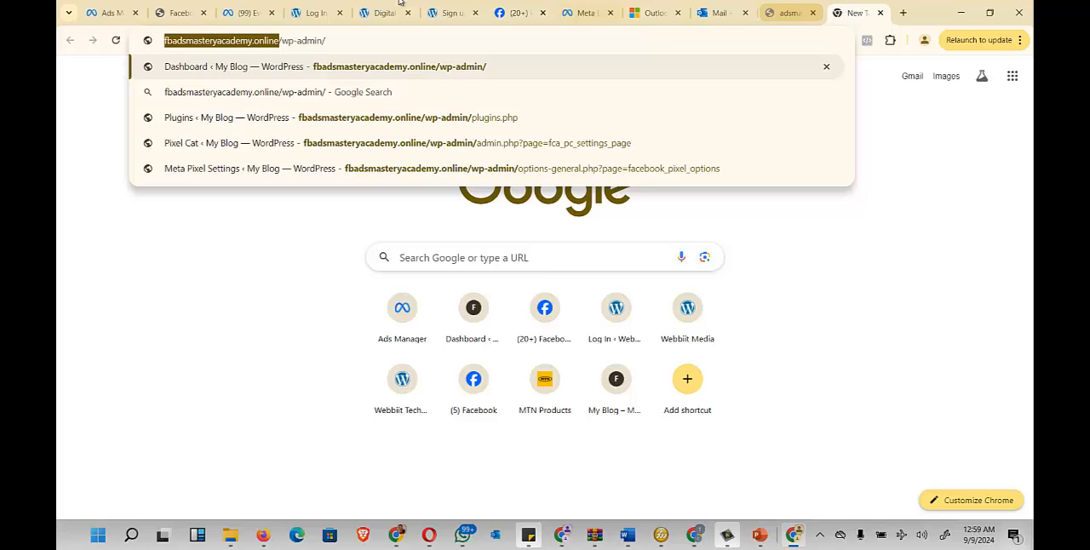
left_click(111, 13)
key("ctrl+v")
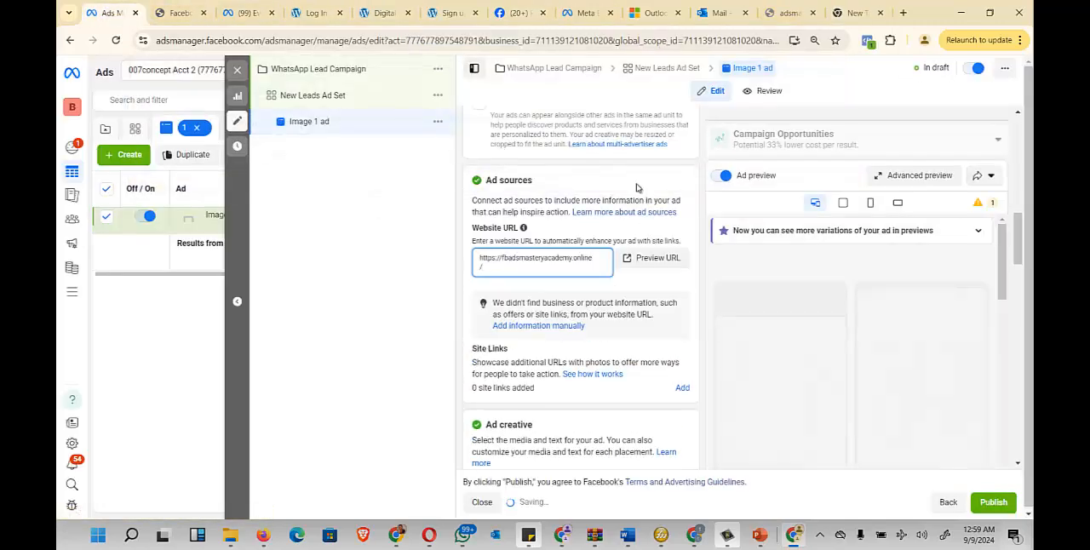
- Add an image to the ad creative by uploading Tes1i from the Downloads folder
scroll(634, 213, "down", 3)
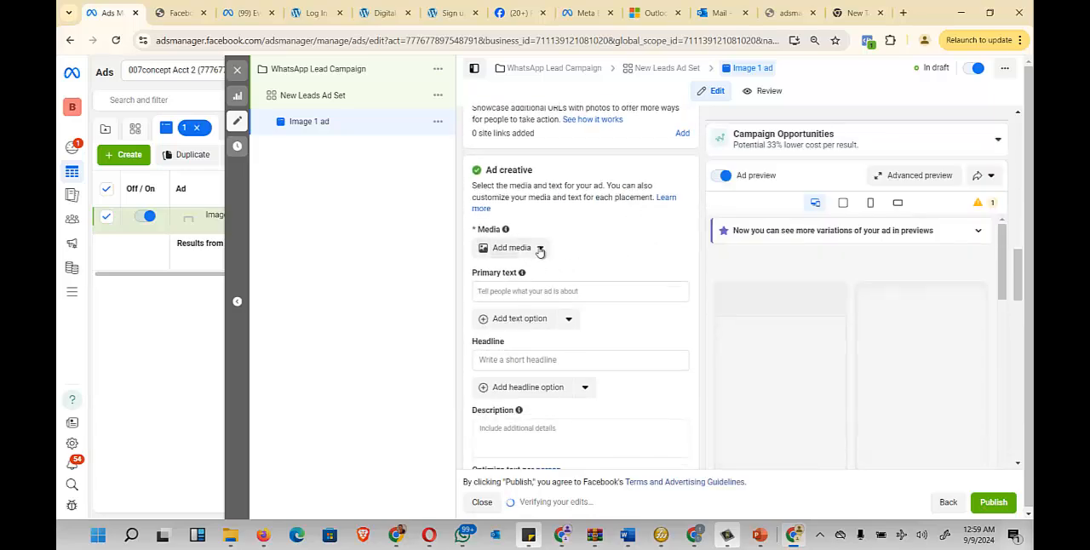
left_click(539, 249)
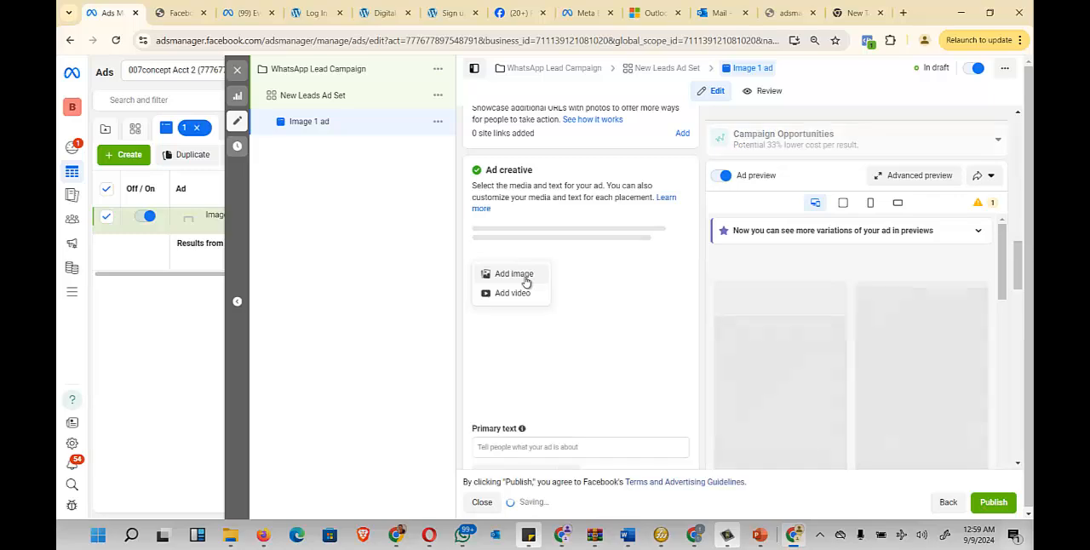
left_click(515, 274)
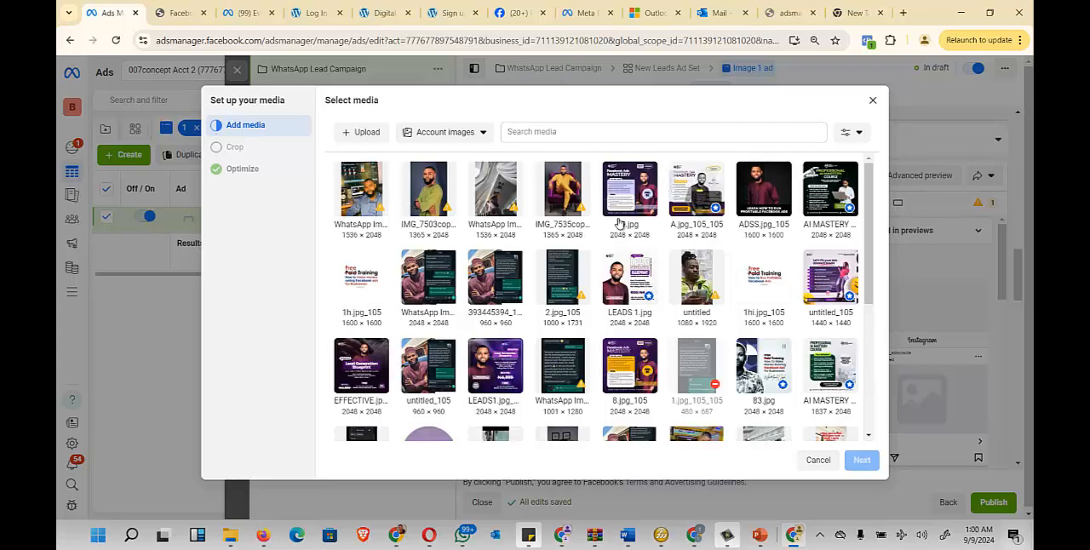
left_click(358, 134)
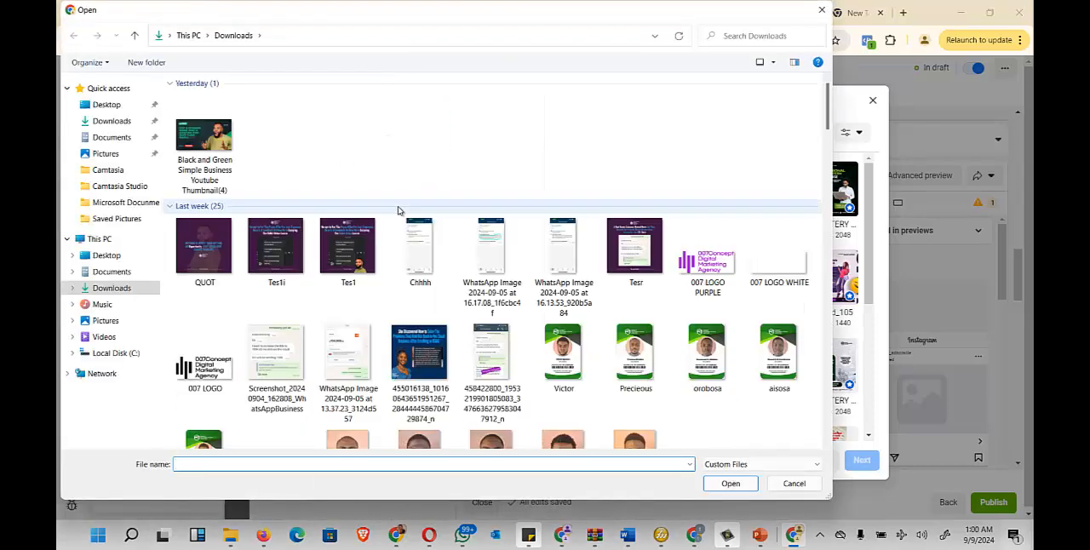
scroll(622, 243, "down", 5)
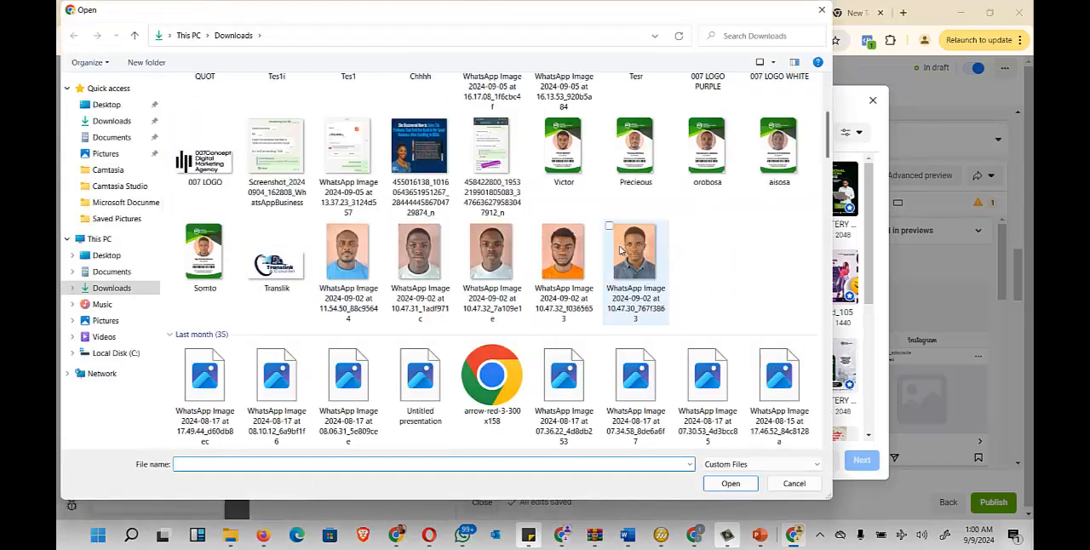
scroll(622, 243, "up", 5)
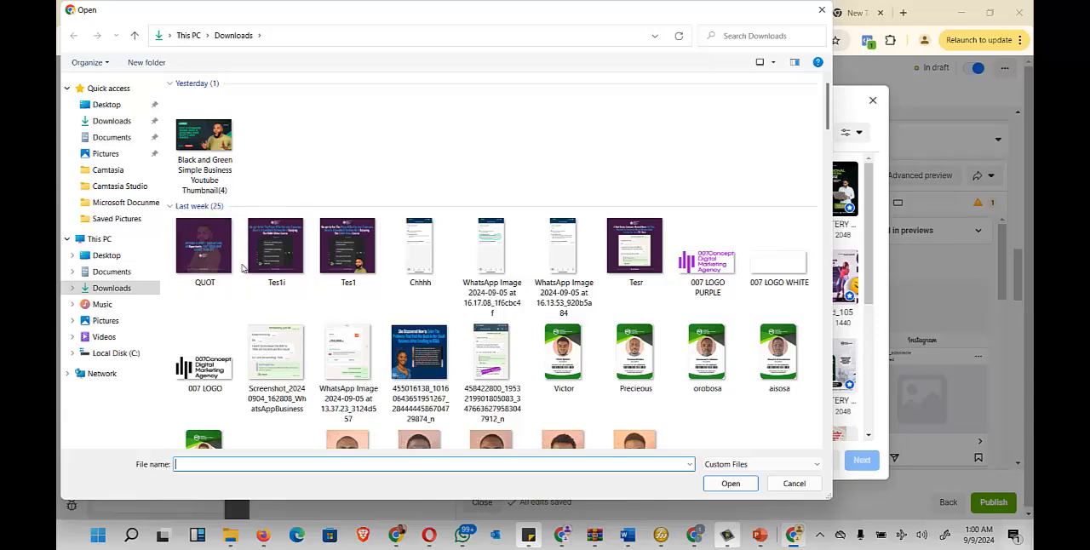
left_click(274, 252)
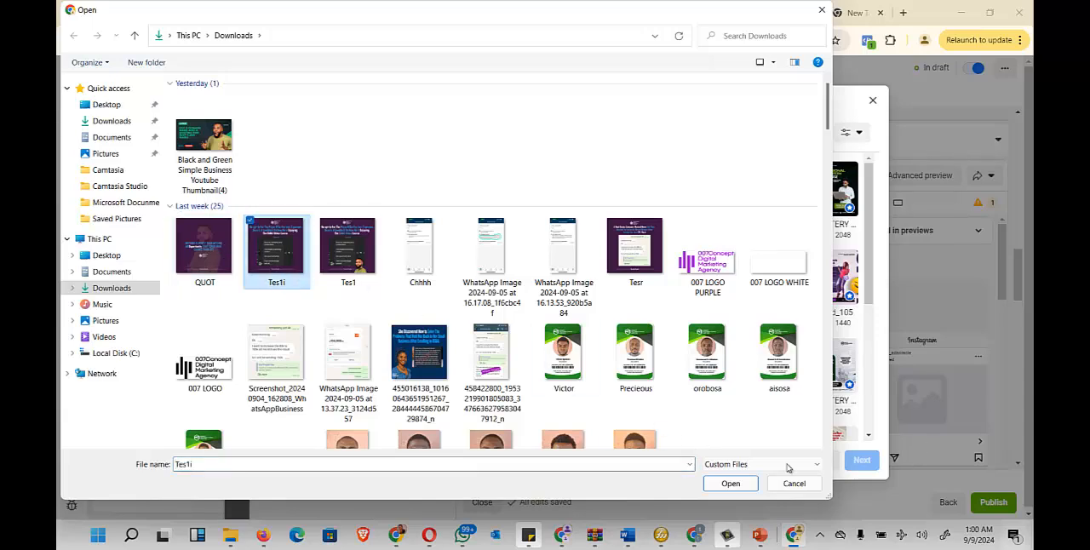
left_click(731, 482)
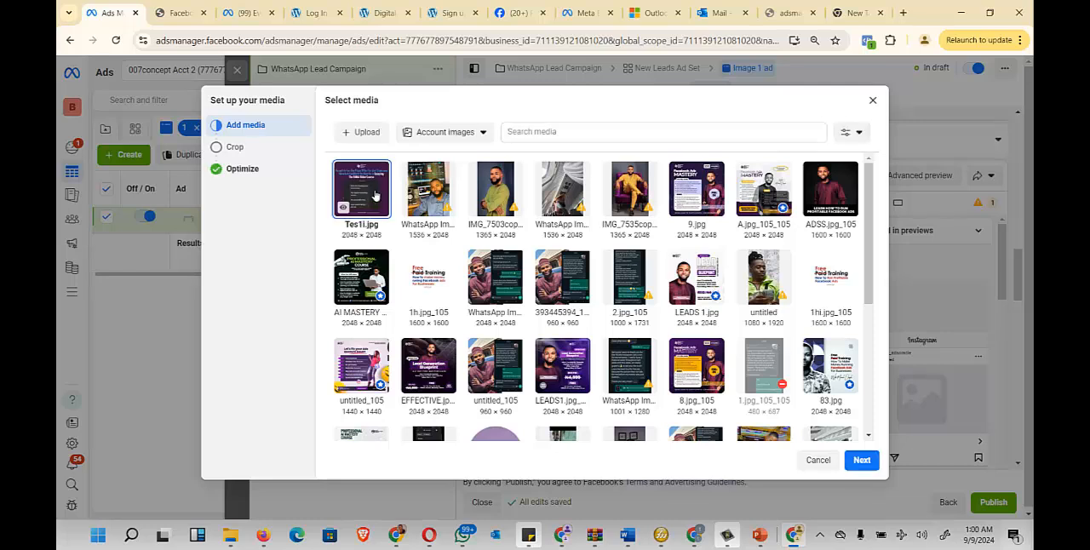
- Accept the original crops for all placements and the default Advantage+ creative optimizations to finish the media setup
left_click(862, 460)
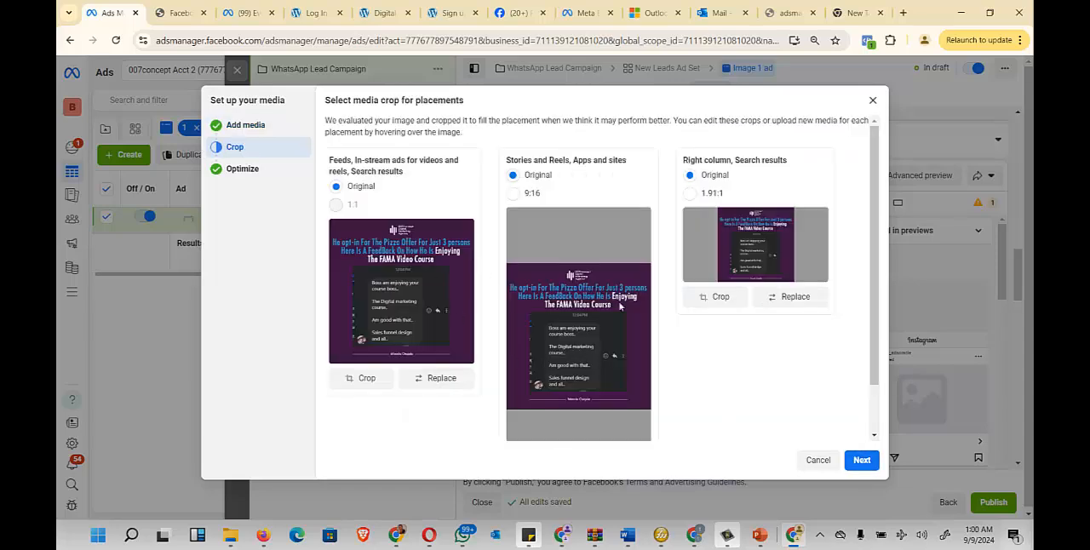
left_click(872, 464)
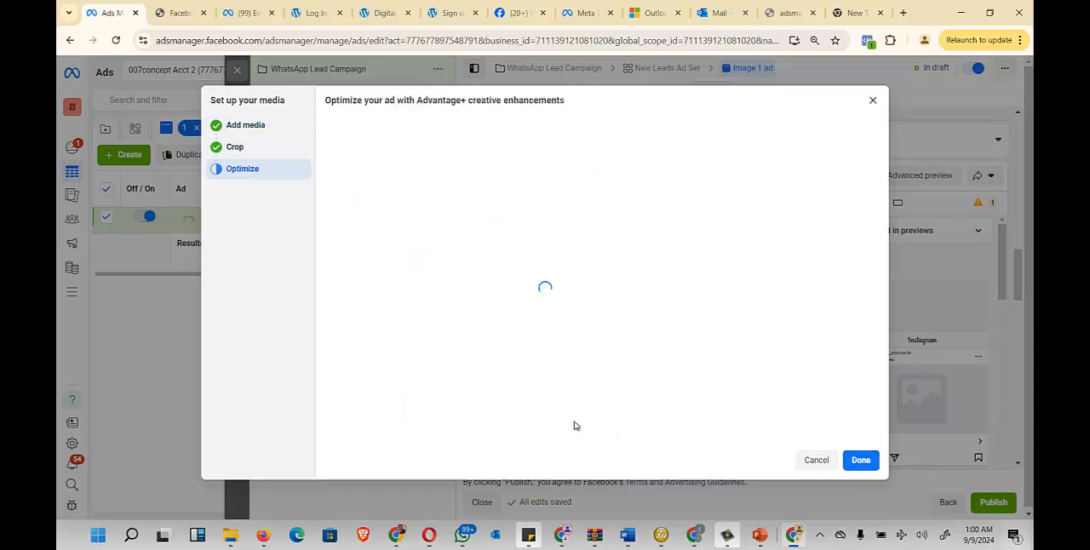
left_click(861, 460)
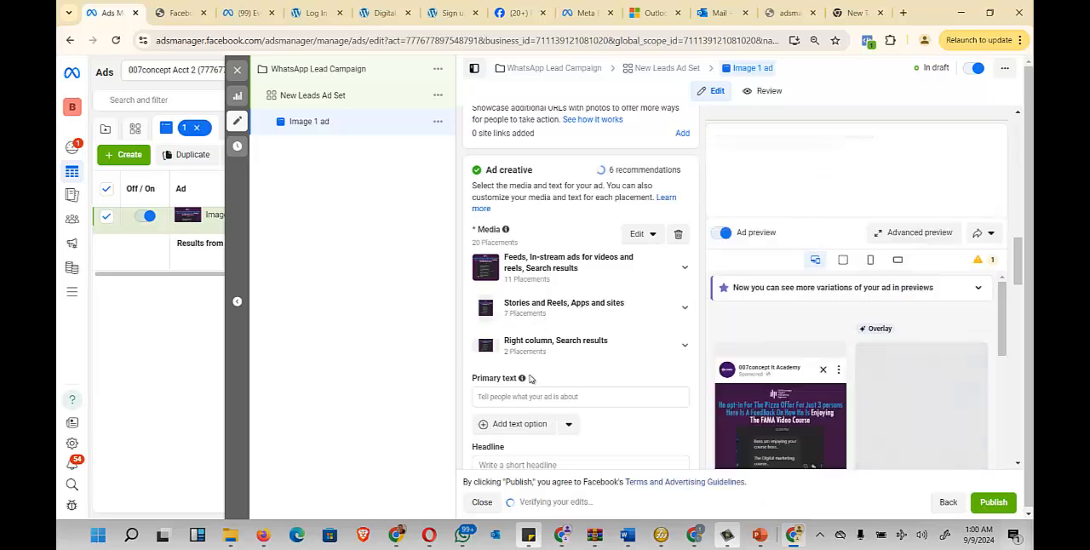
scroll(545, 349, "down", 1)
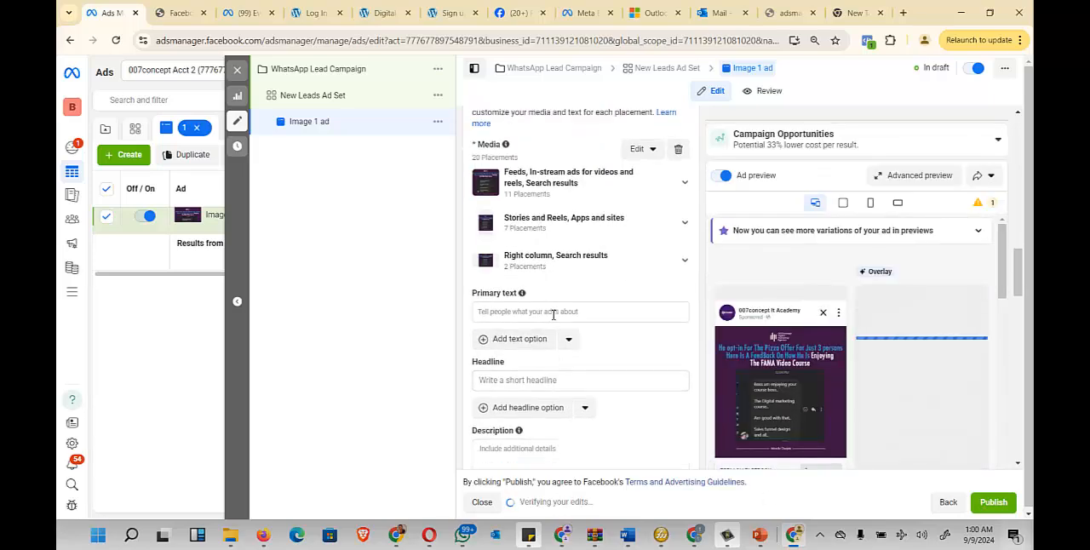
- Start the ad's primary text with "Join the list of new set of students who are making waves"
left_click(553, 314)
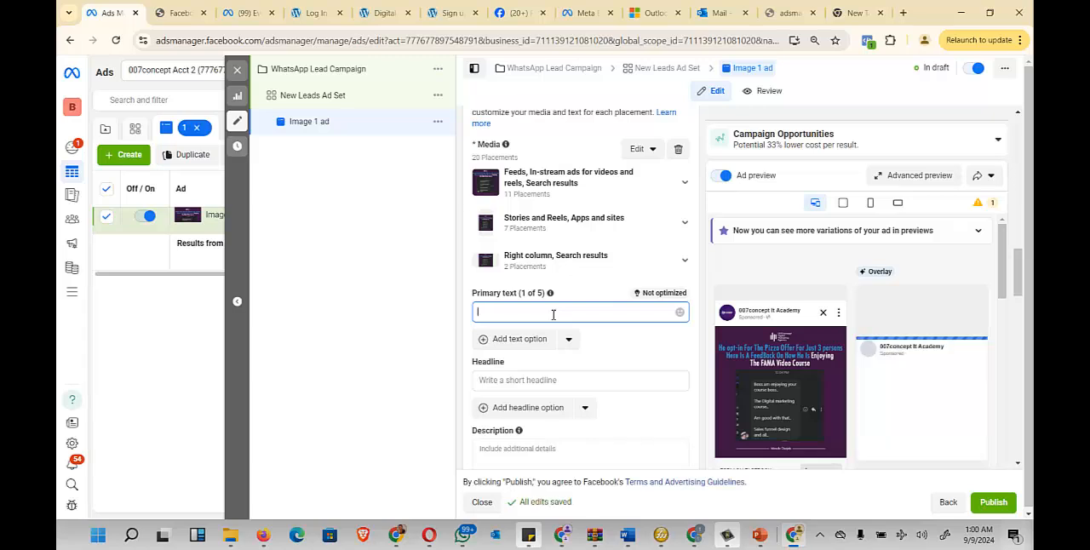
type("J")
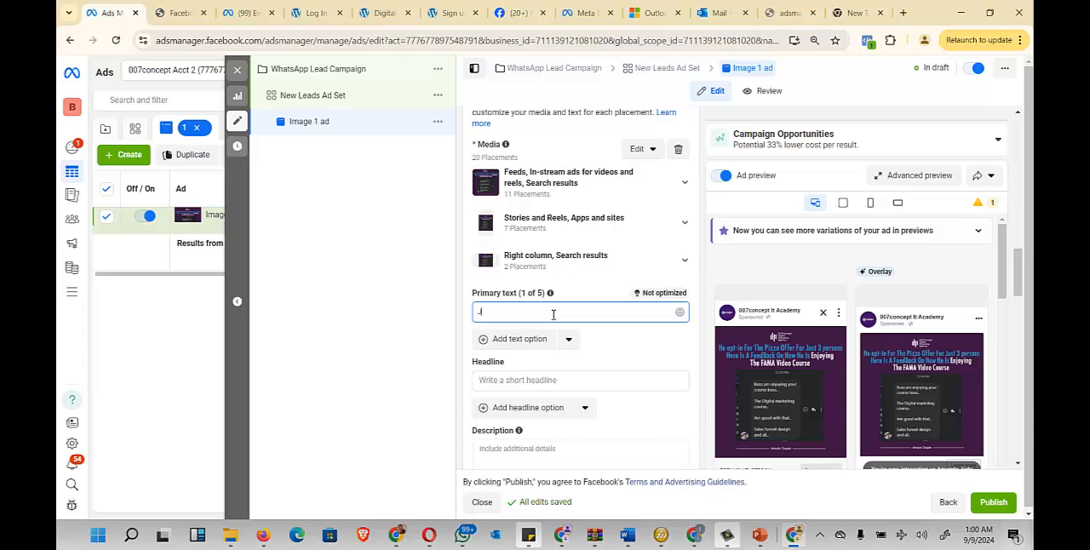
type("oin the list of businesse")
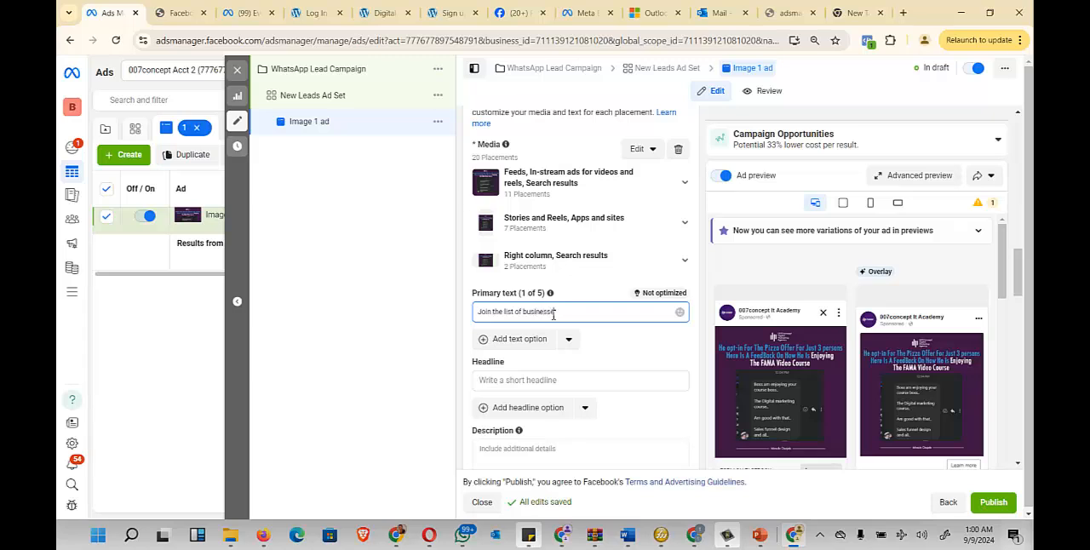
key("BackSpace")
key("BackSpace")
key("BackSpace")
key("BackSpace")
key("BackSpace")
key("BackSpace")
key("BackSpace")
key("BackSpace")
key("BackSpace")
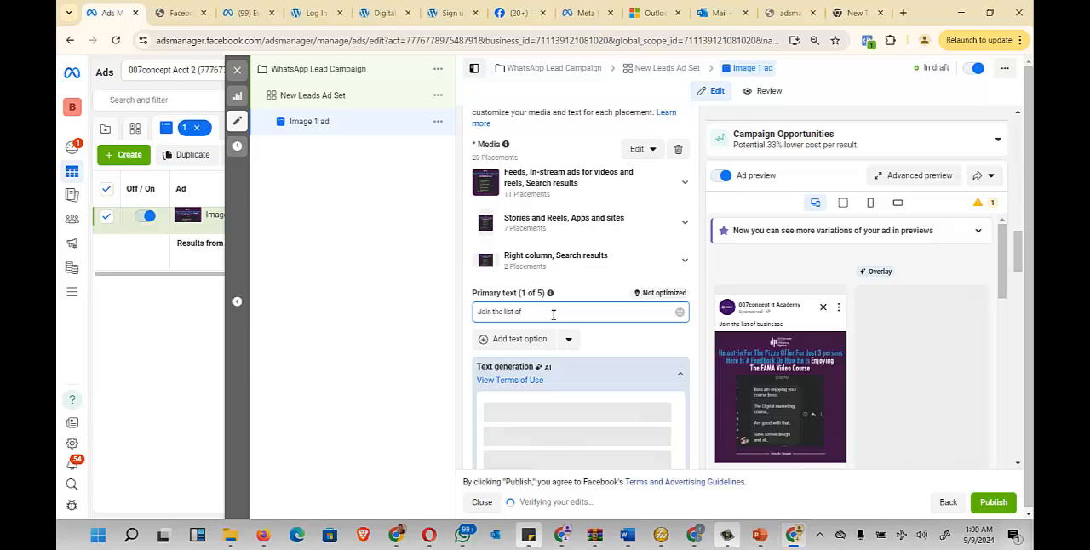
type("n")
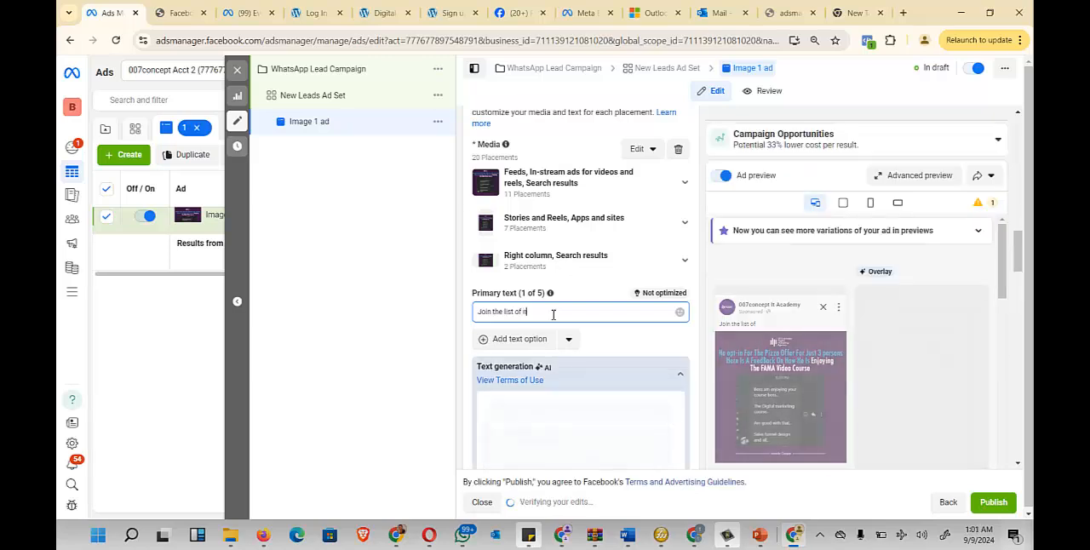
type("ew set ")
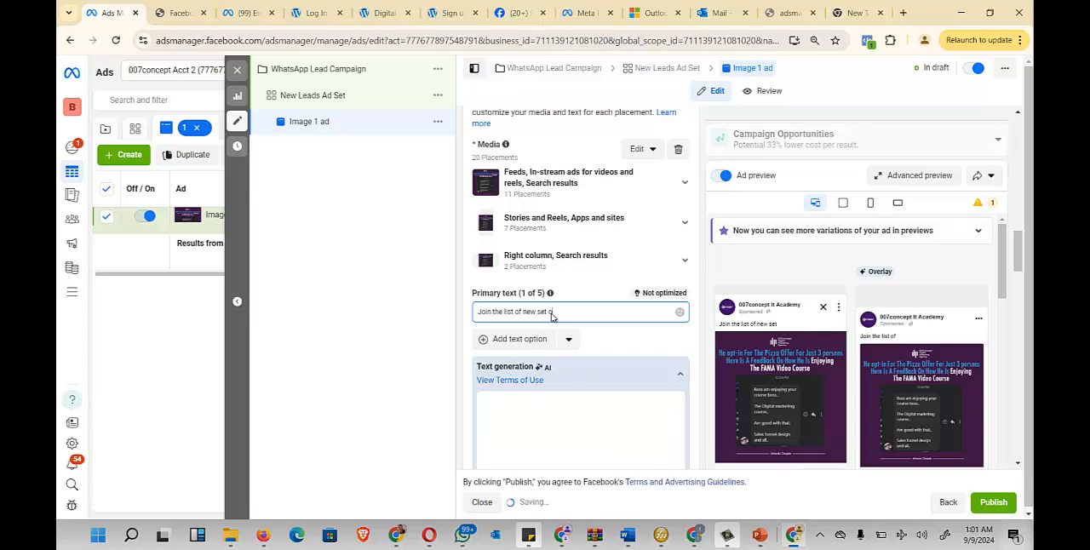
type("of st")
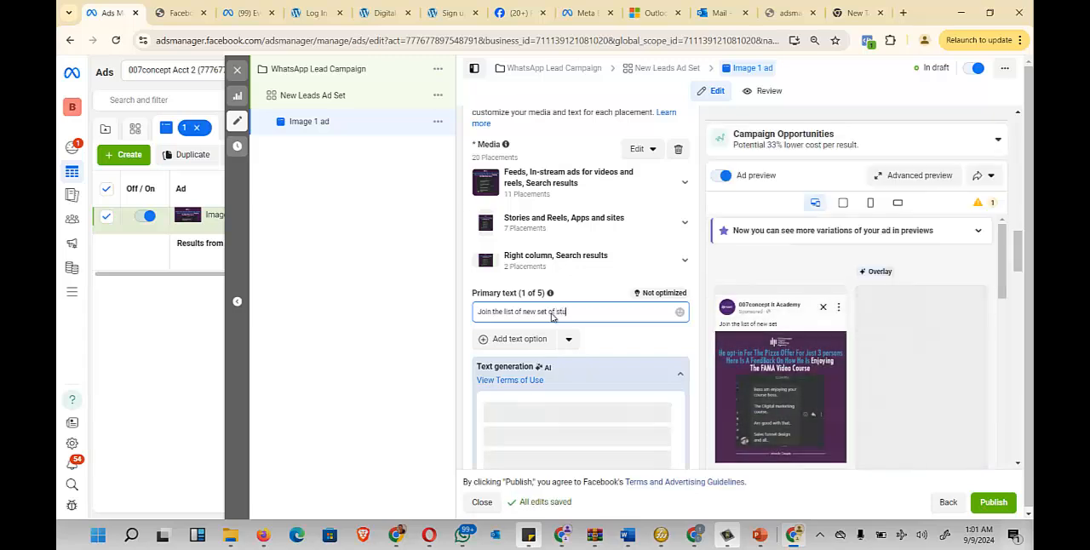
type("uden")
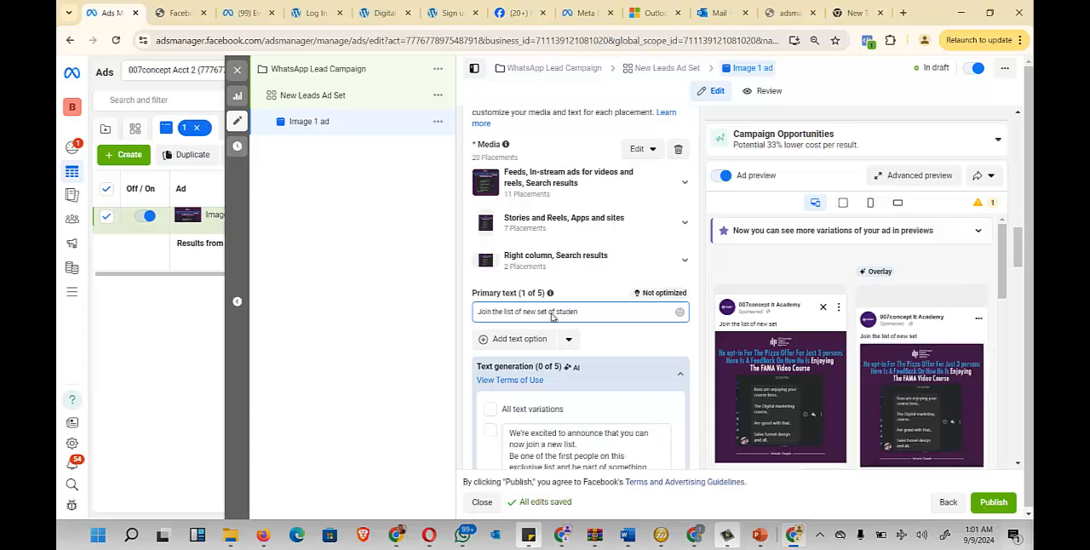
type("ys who area")
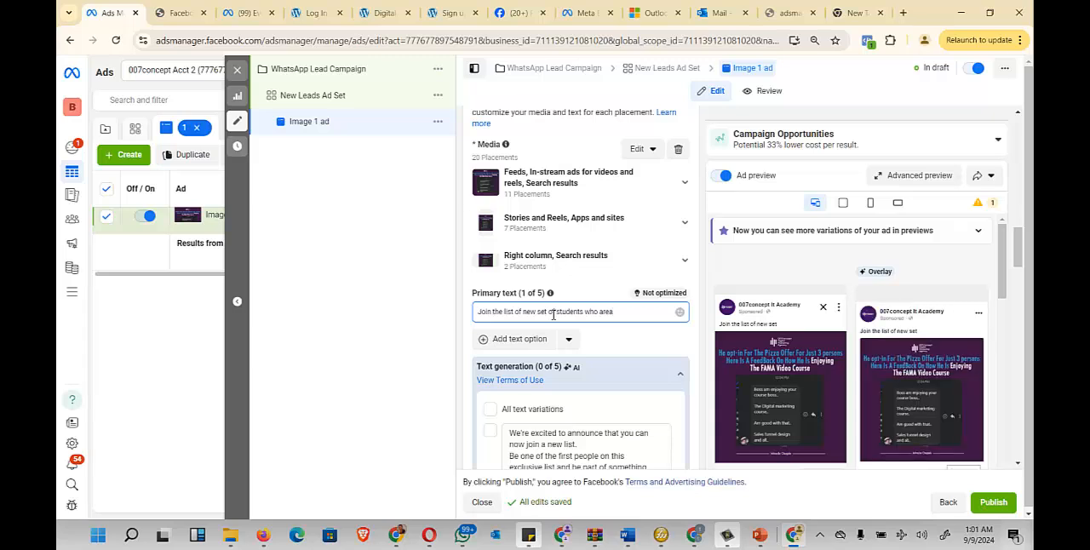
key("BackSpace")
type("makin")
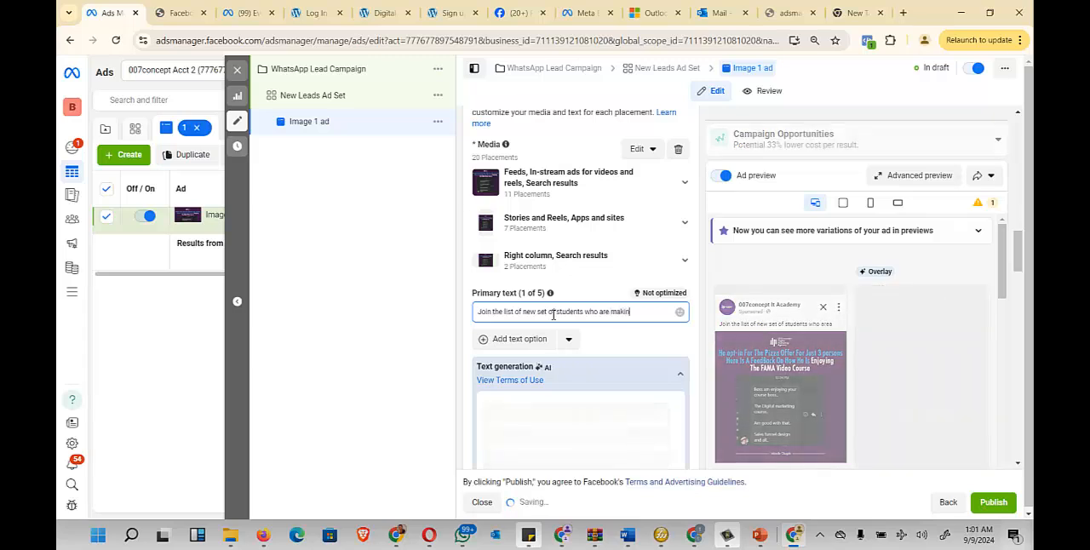
type("g waves")
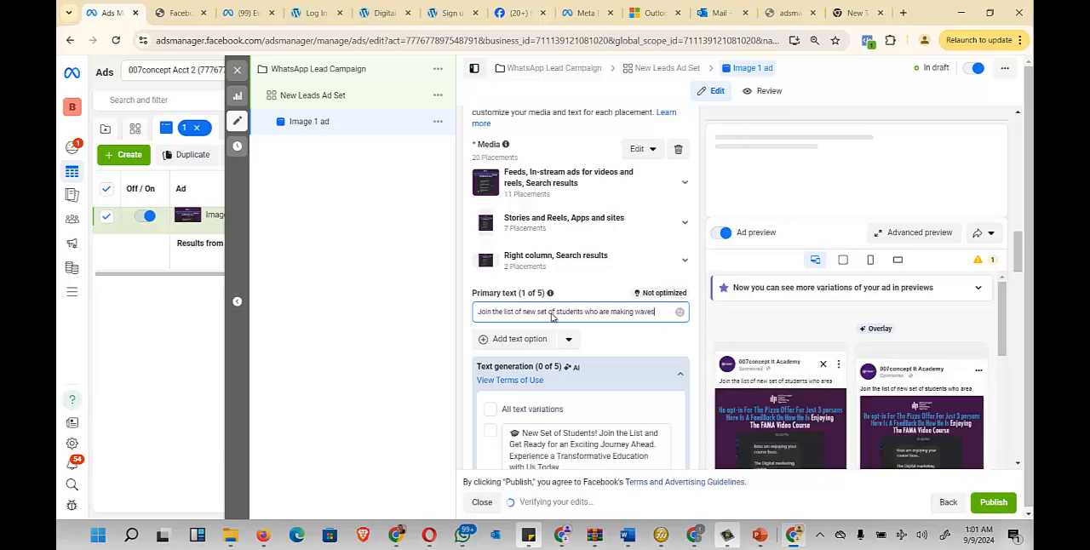
type(" hel")
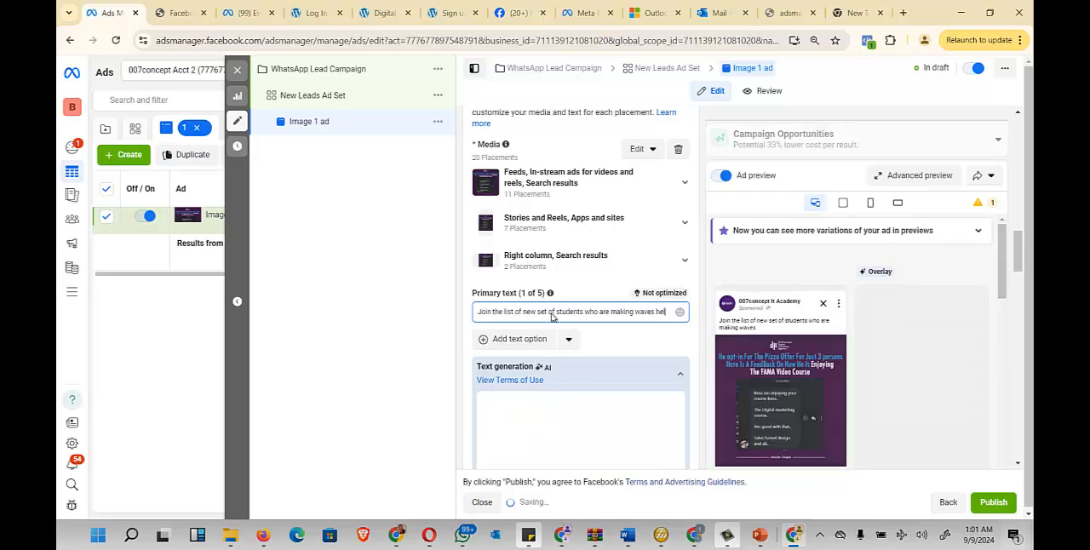
type("ping bus")
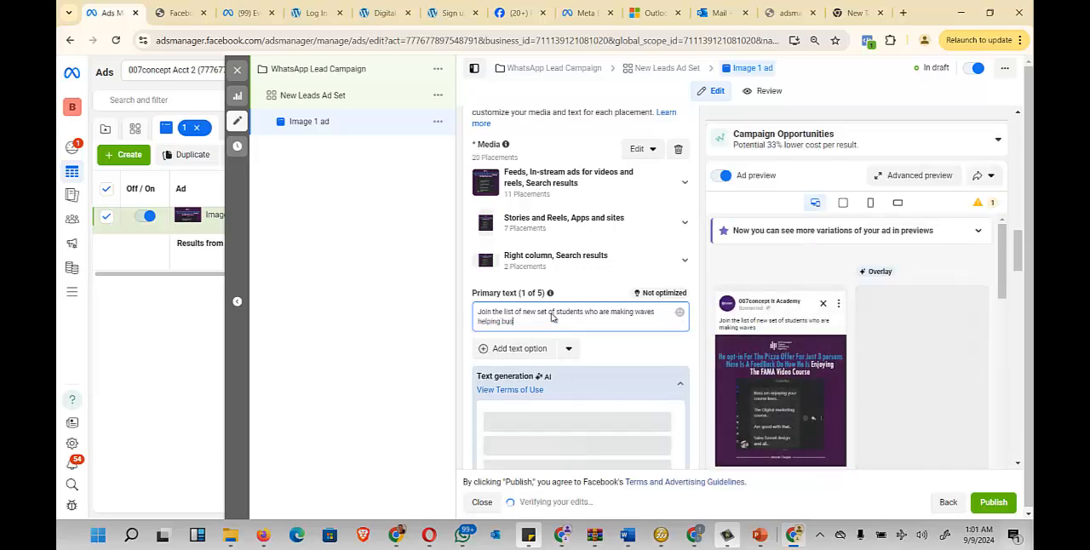
type("inesses to r")
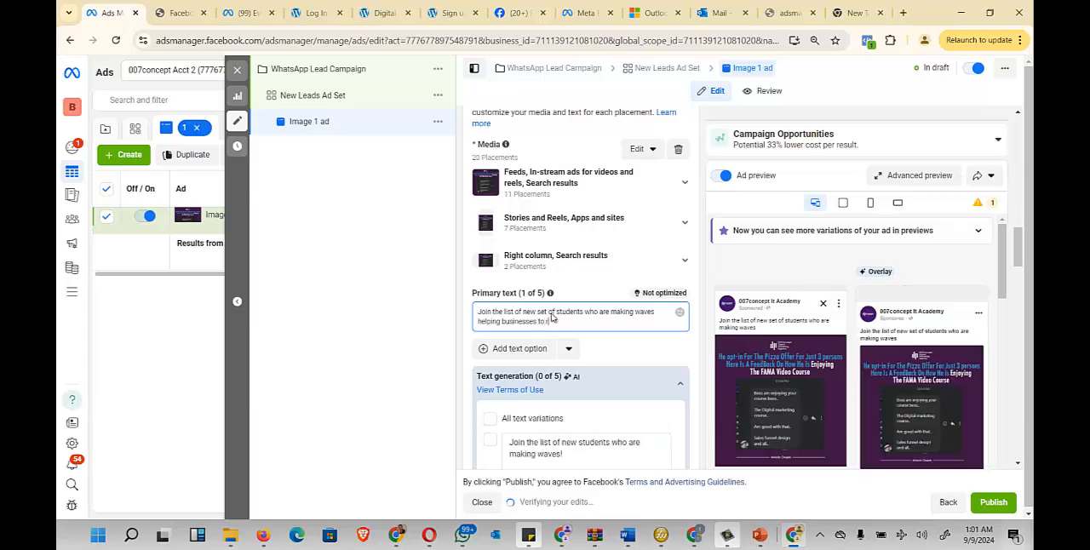
type("e")
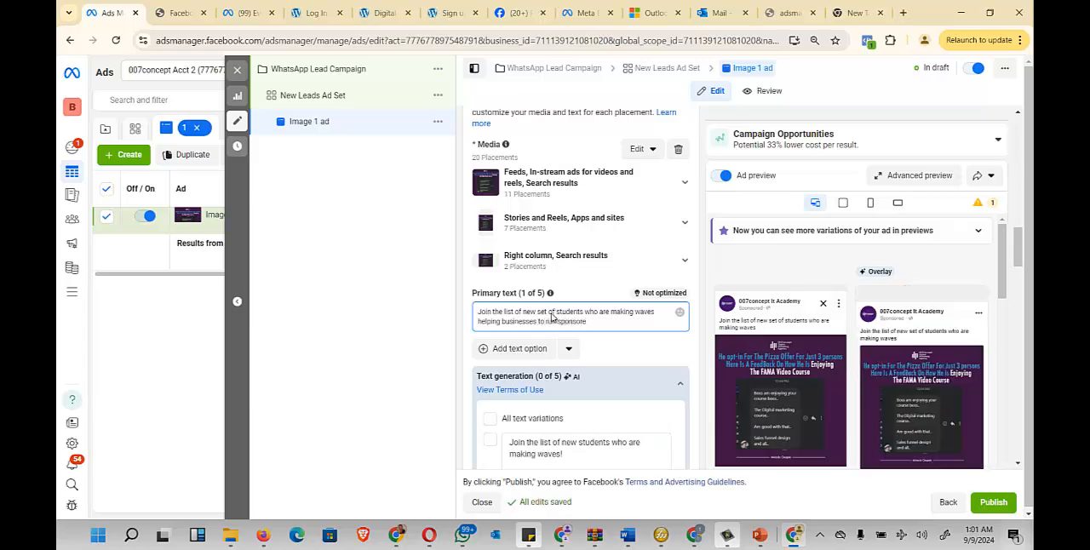
type("sponsored ads")
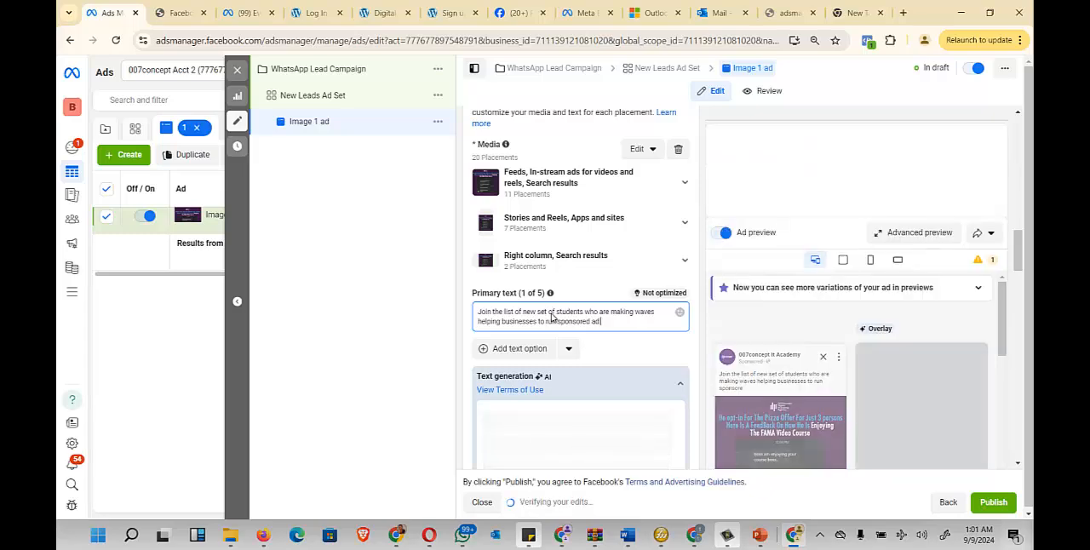
type(" a")
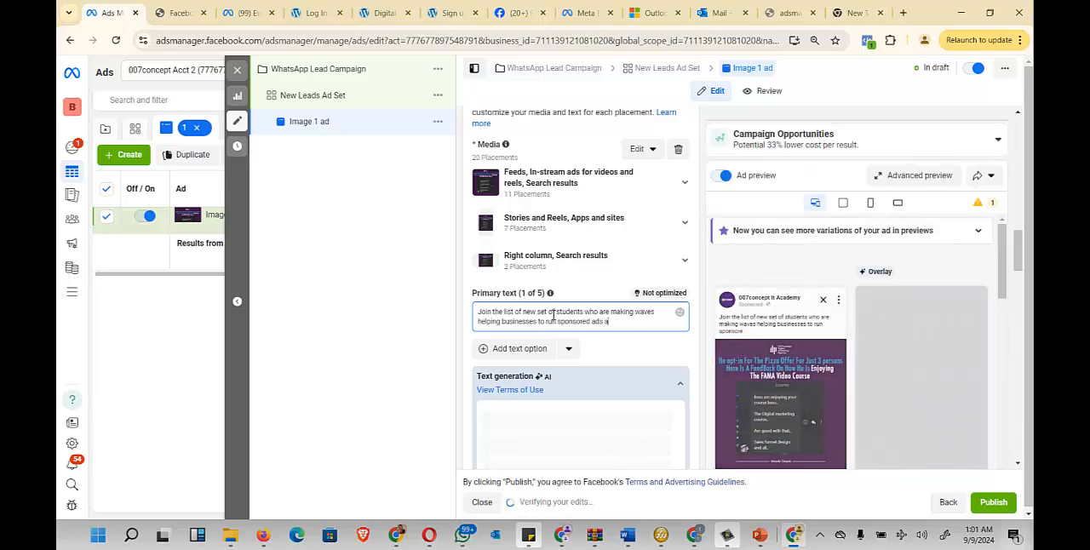
type("dn getting")
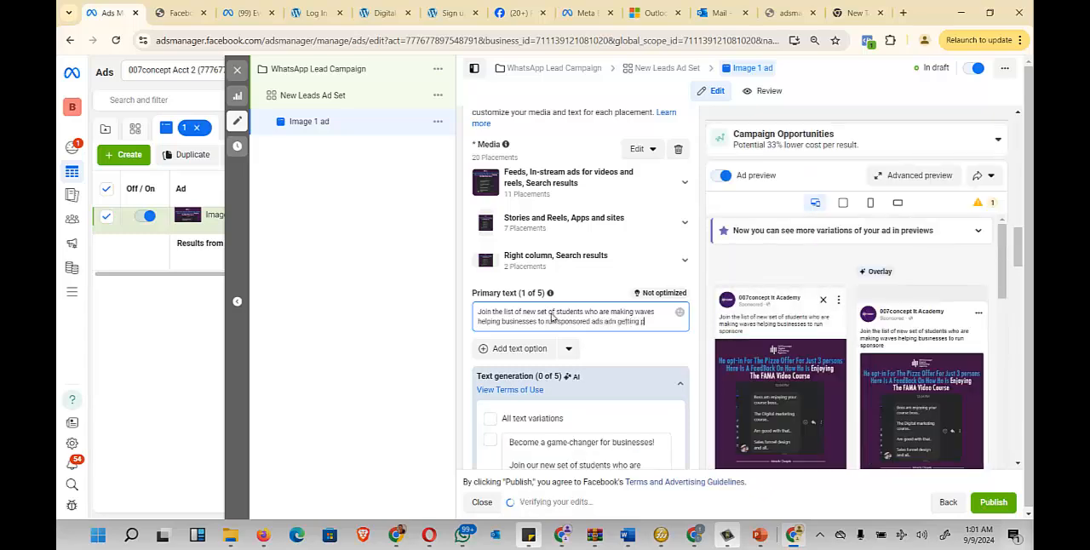
type(" pai")
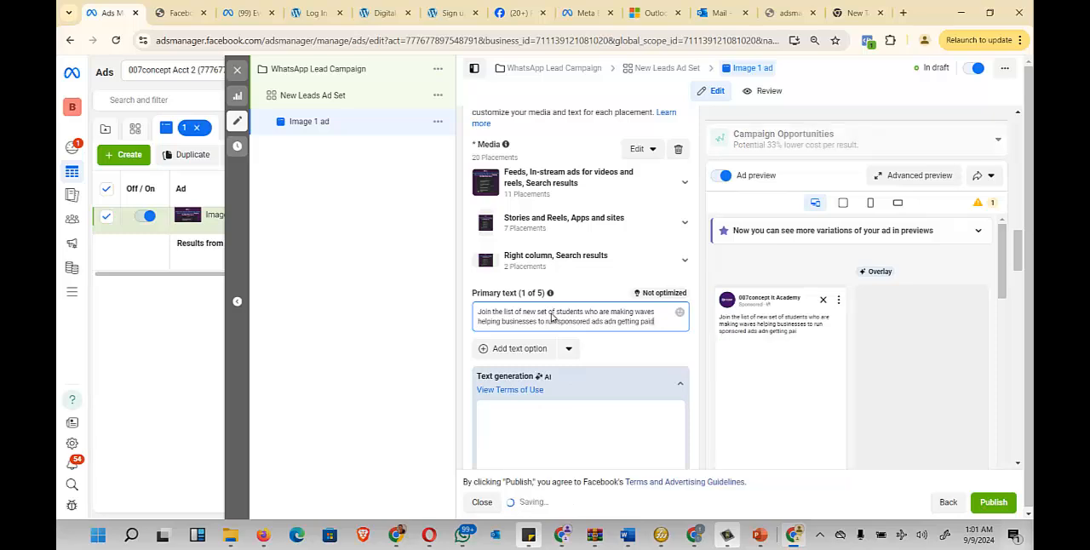
type("d")
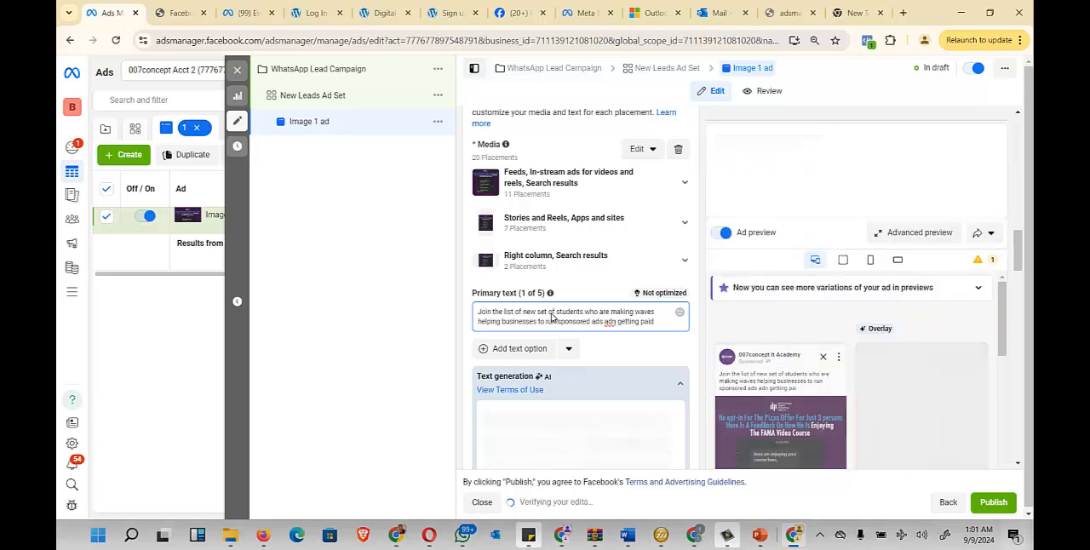
type(" bw 3")
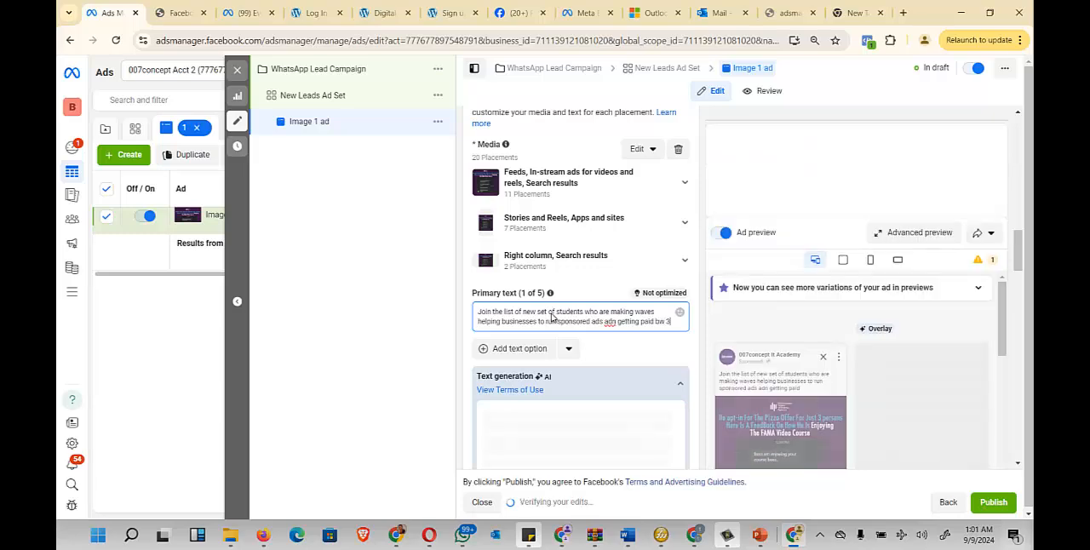
type("00k to")
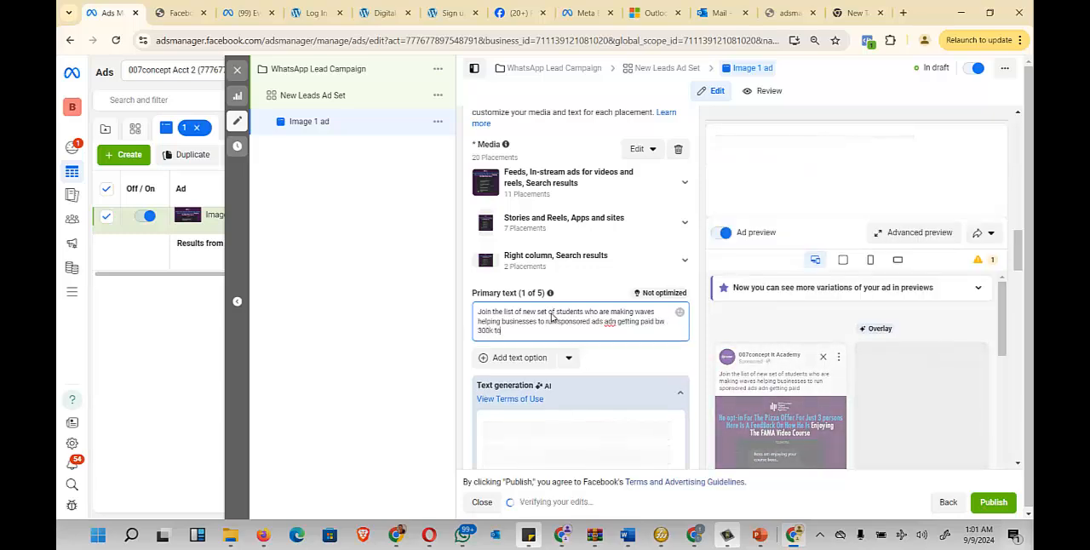
type(" 500k mo")
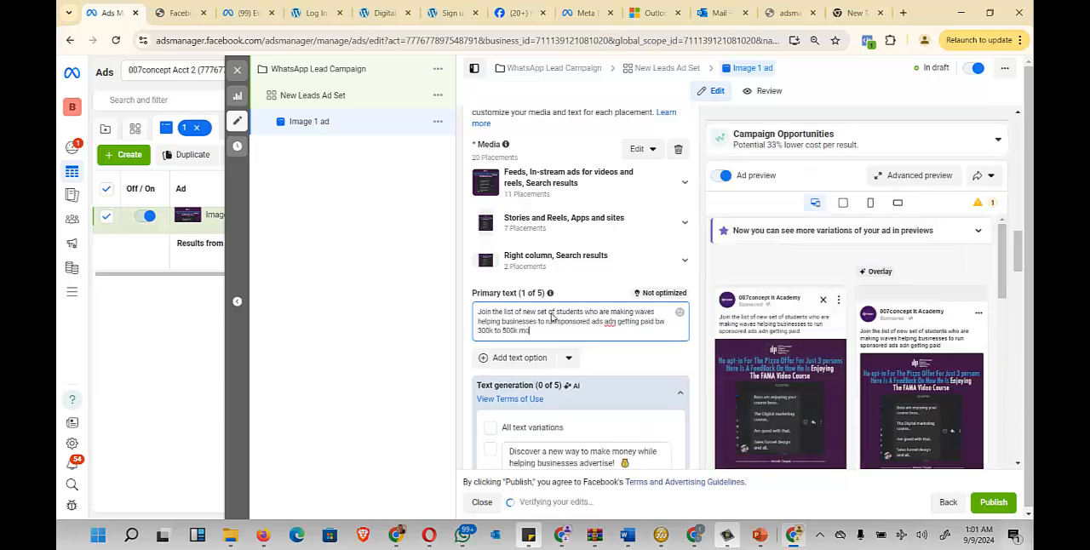
type("n")
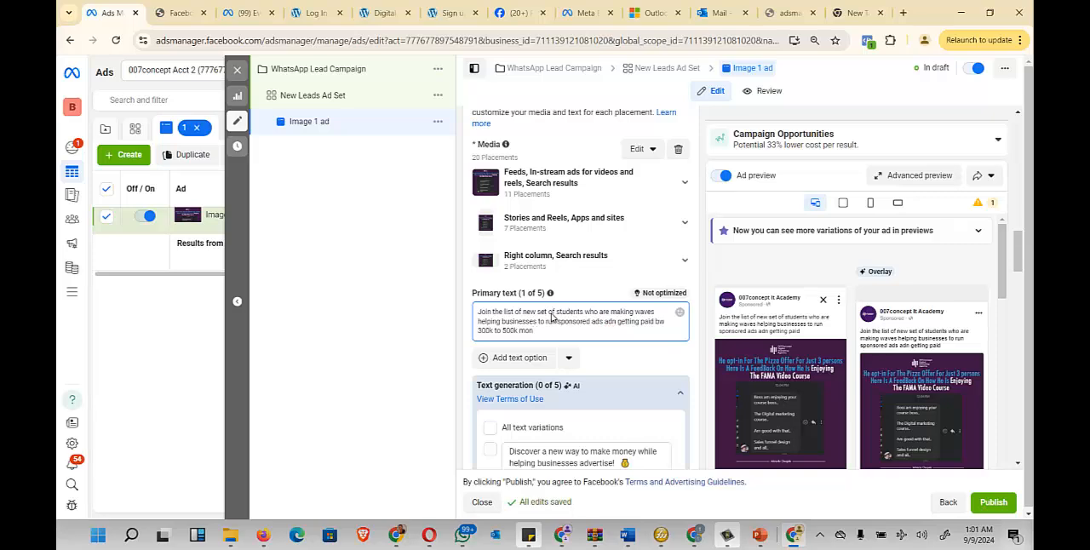
type("thly")
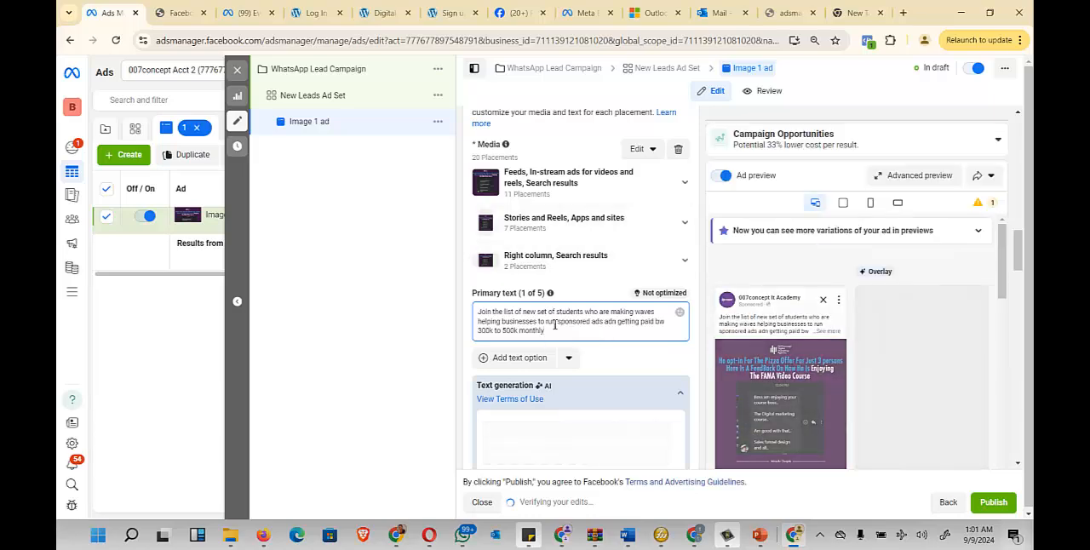
- Start the ad's headline with "Join our active group right now"
scroll(598, 250, "down", 1)
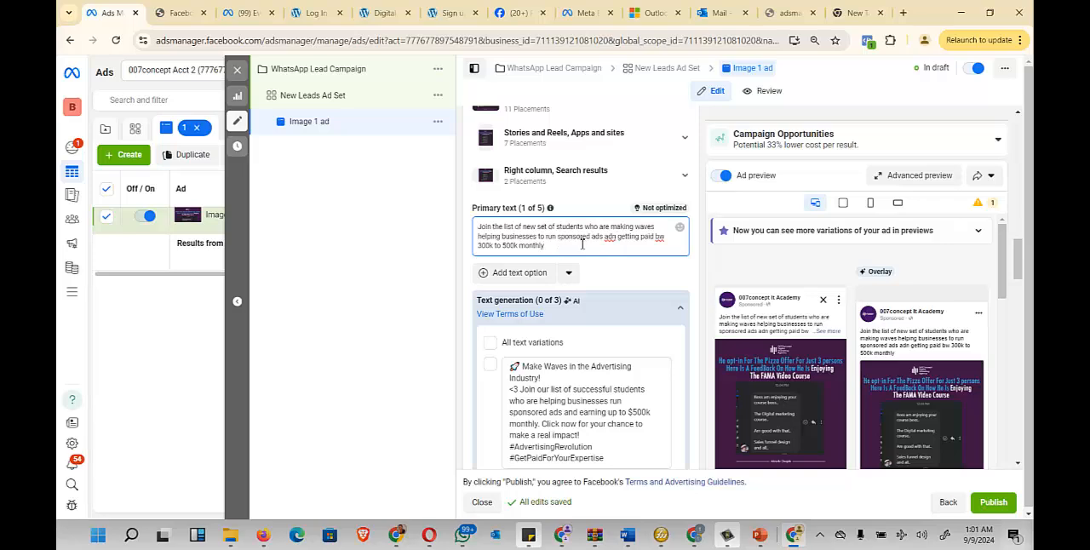
scroll(584, 246, "down", 3)
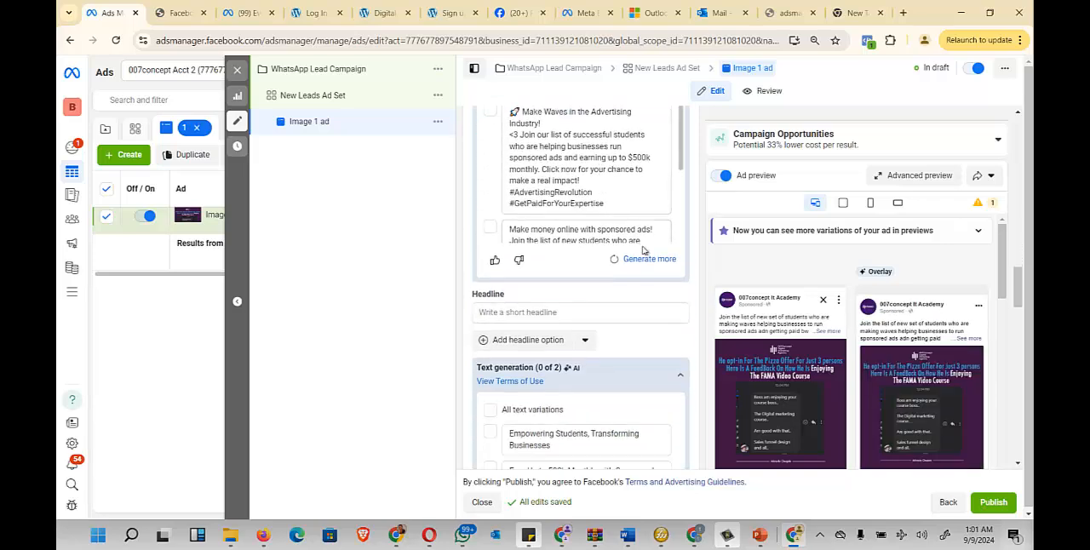
scroll(647, 311, "down", 2)
left_click(533, 145)
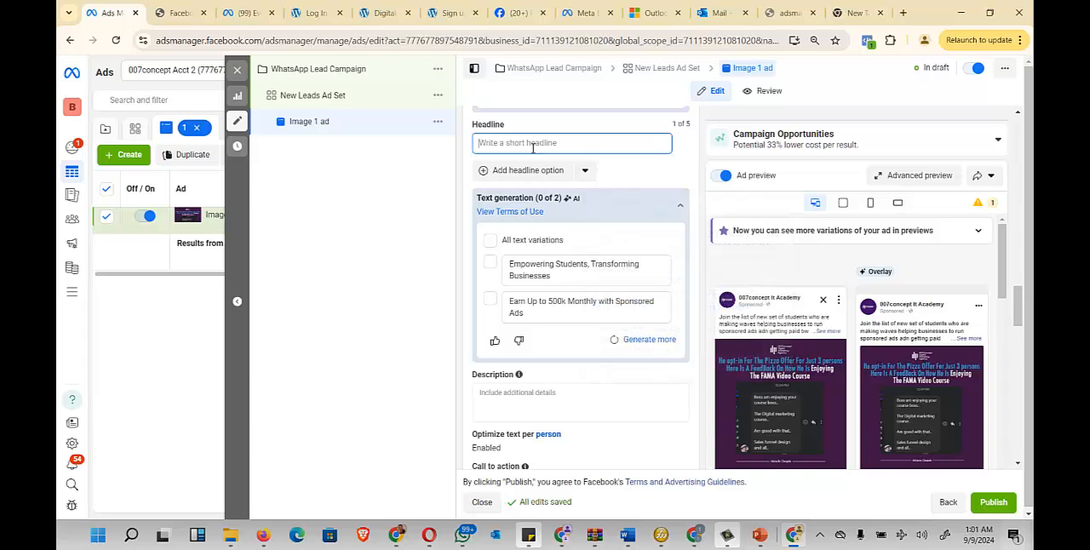
type("Join our")
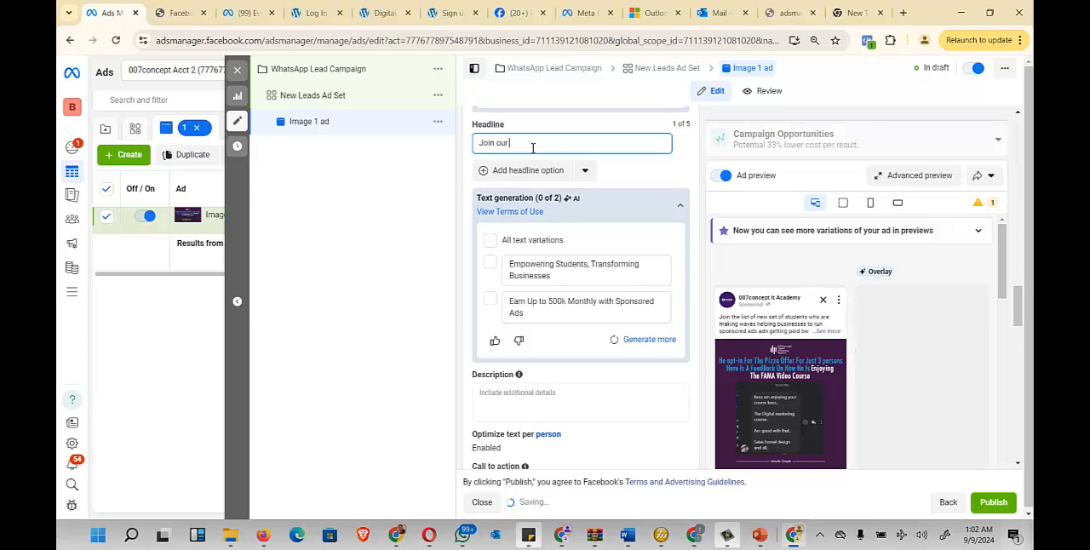
type(" active")
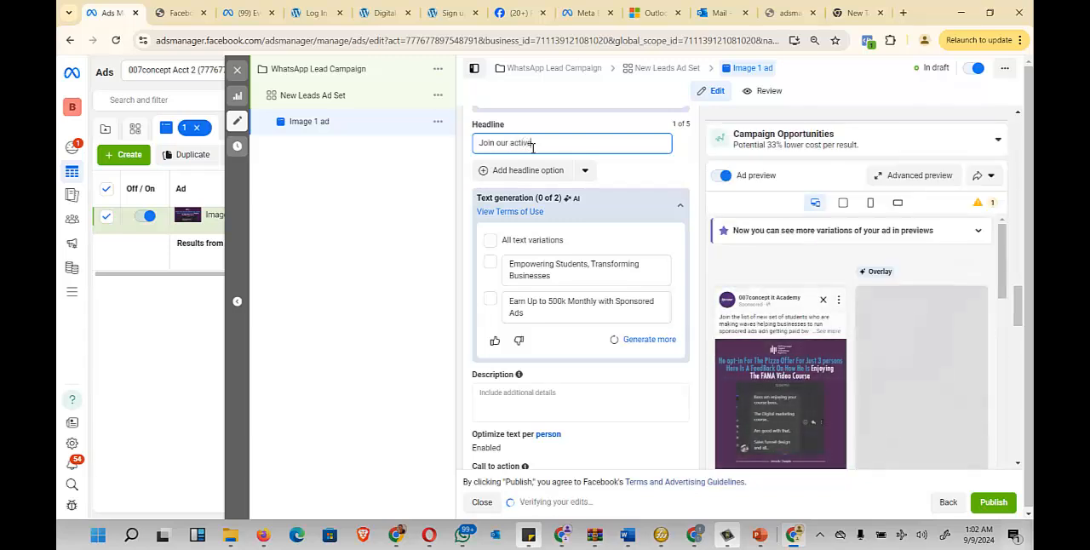
type(" group right now")
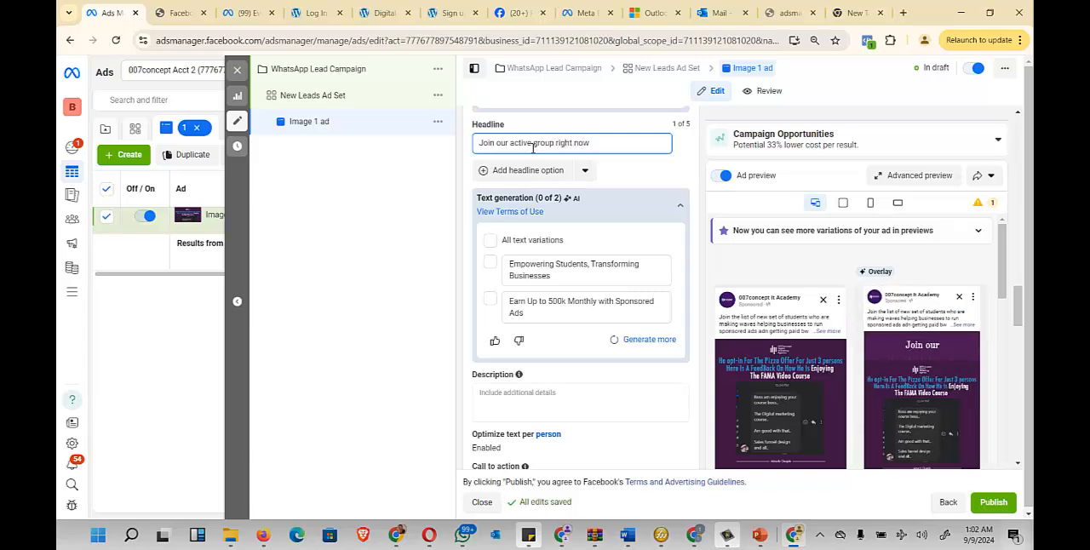
type(" Ac")
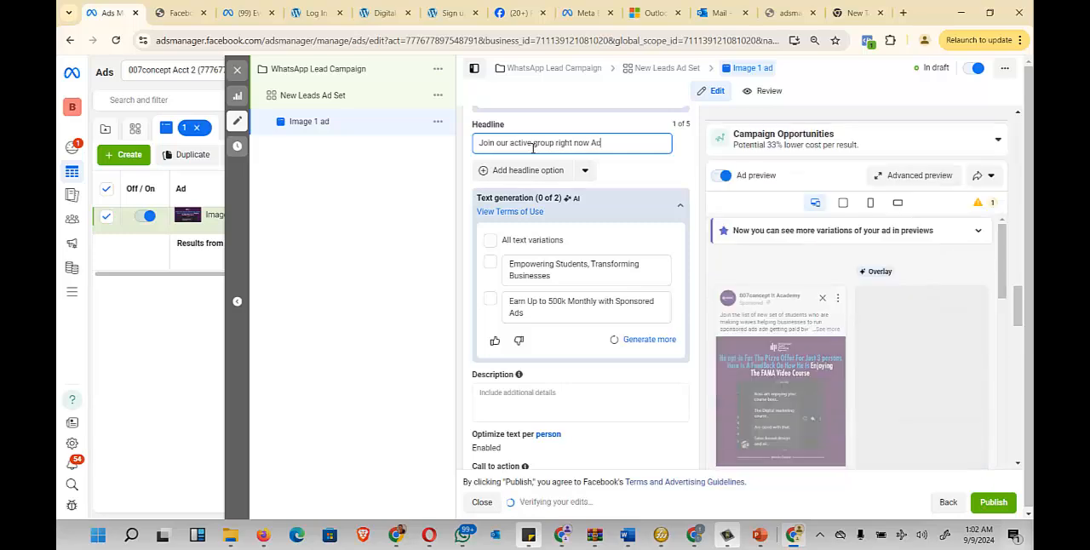
key("BackSpace")
type("vailab")
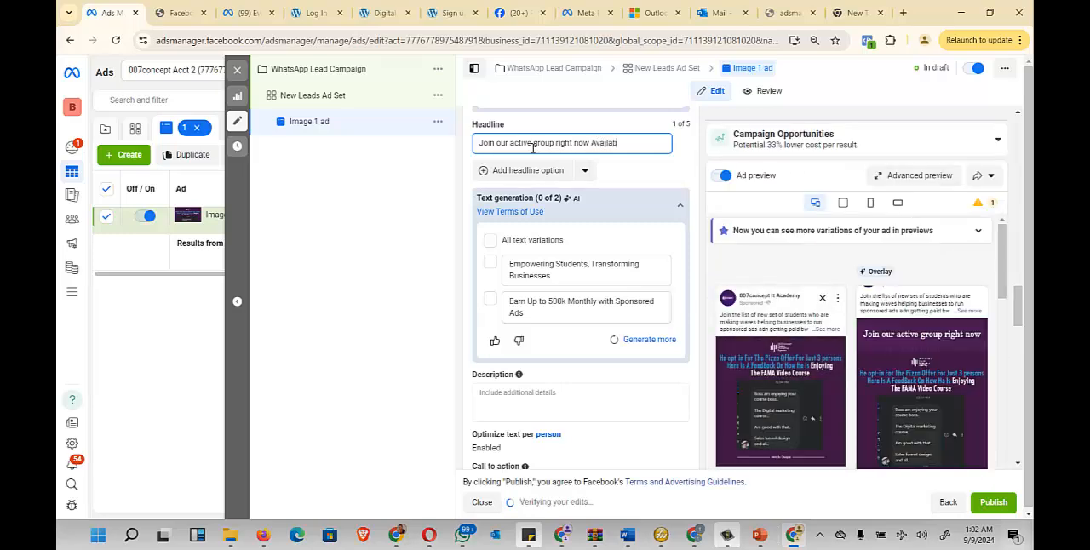
type("le for 50")
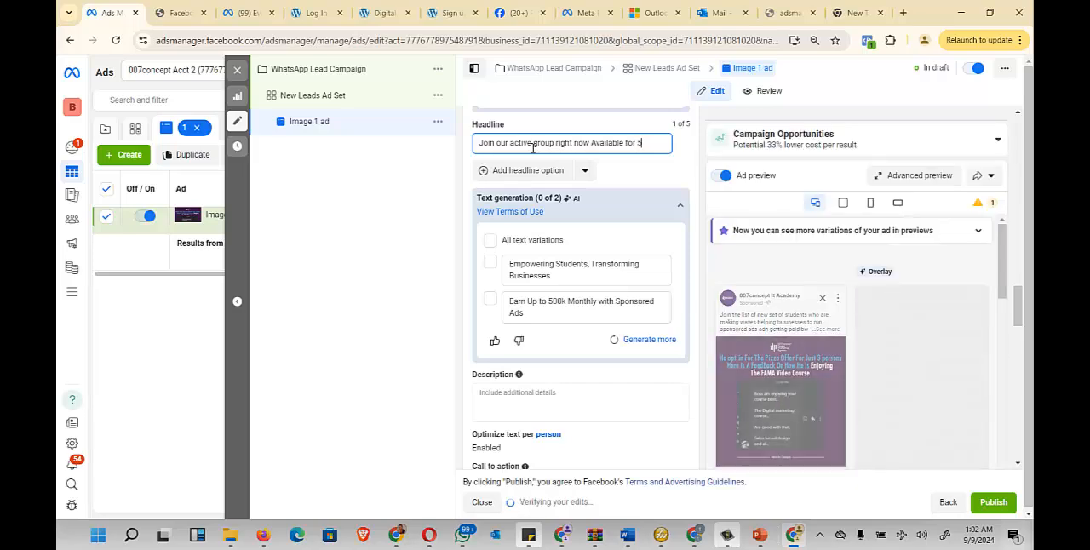
- Complete the headline with "Available for 100 people only"
key("BackSpace")
key("BackSpace")
type("1000")
key("BackSpace")
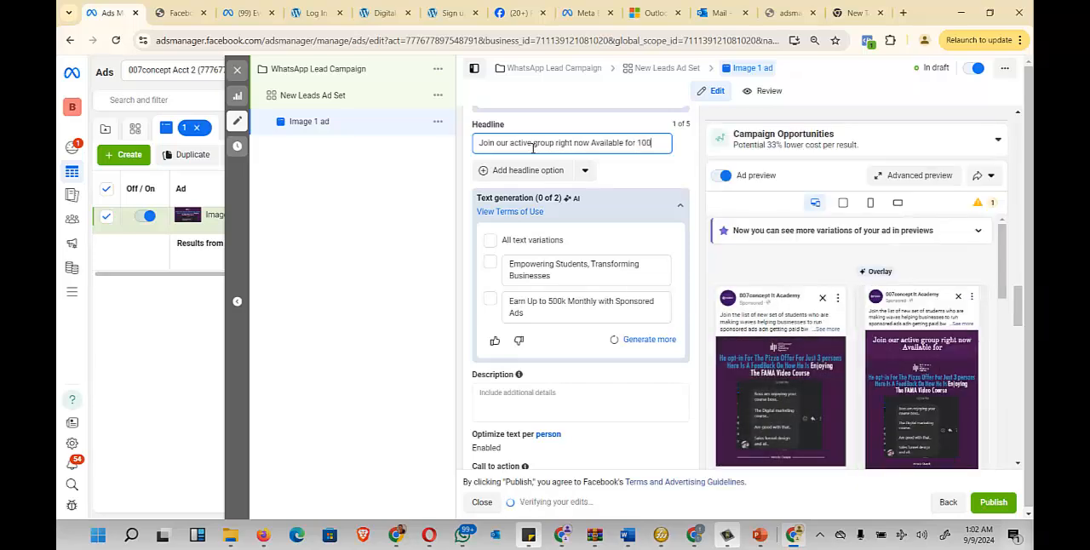
type("people o")
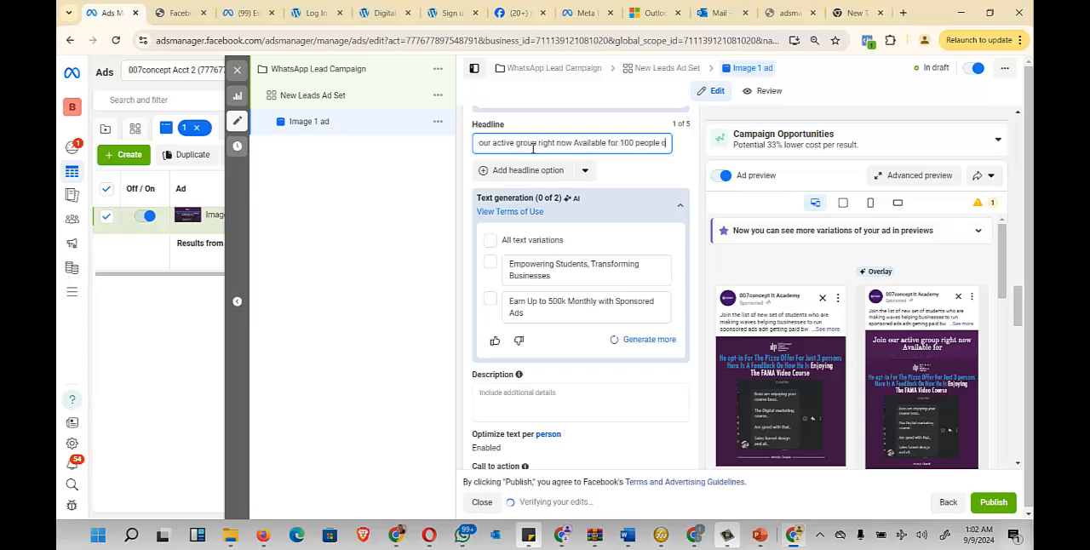
type("nly")
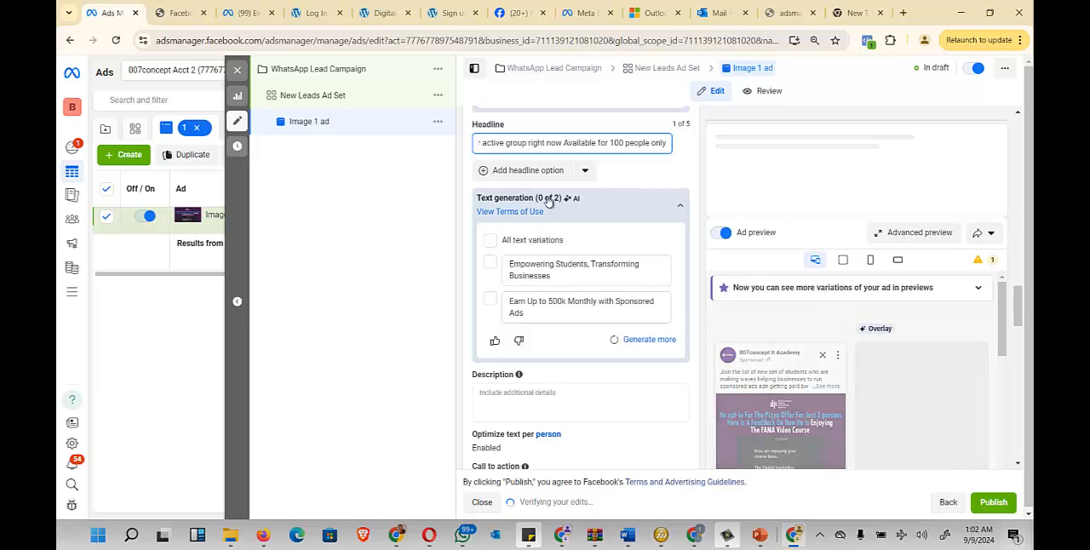
- Leave the ad's description empty and keep Learn more as the call to action
scroll(765, 371, "down", 1)
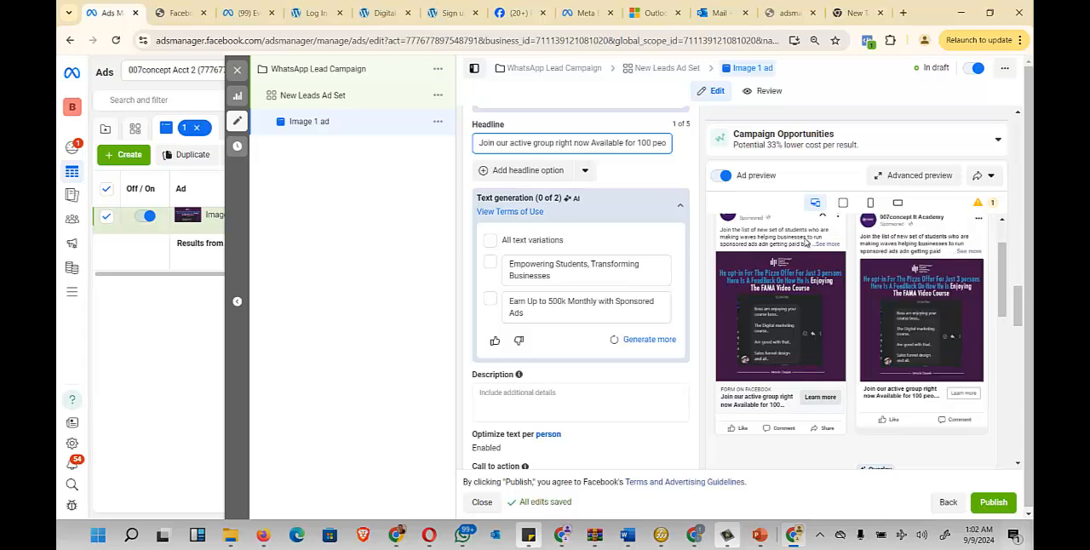
scroll(587, 204, "down", 1)
scroll(566, 222, "down", 2)
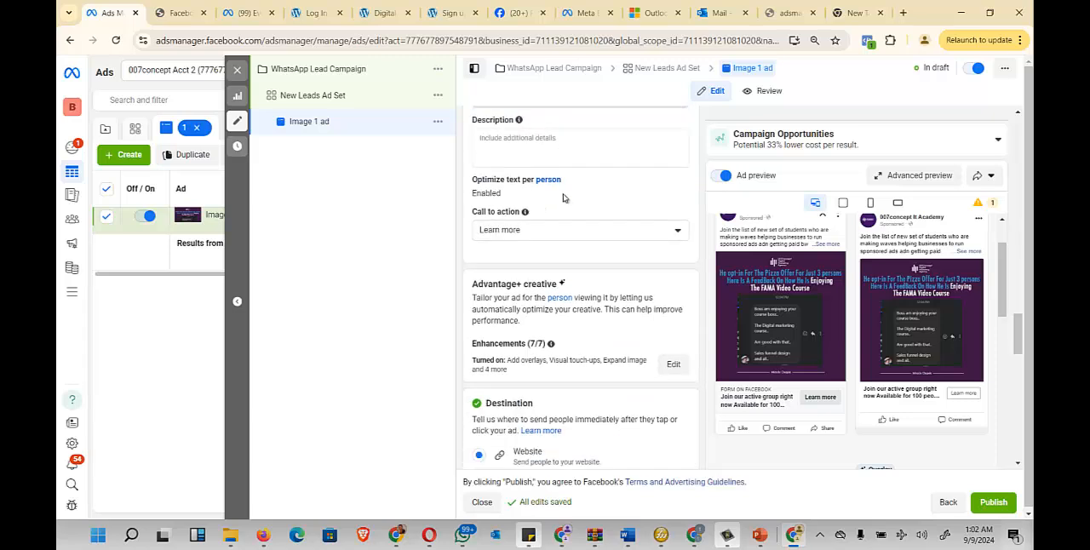
left_click(561, 138)
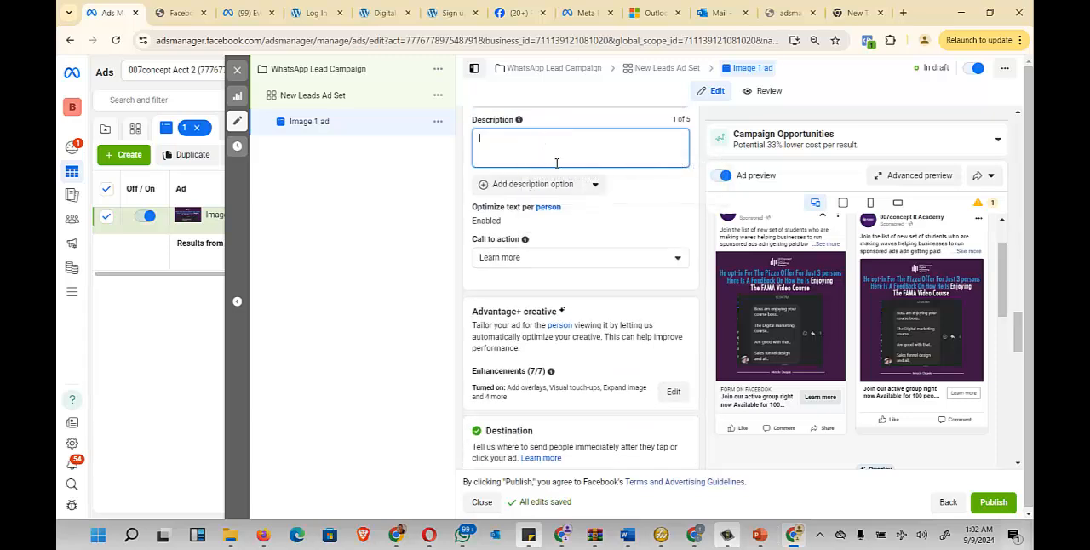
left_click(610, 259)
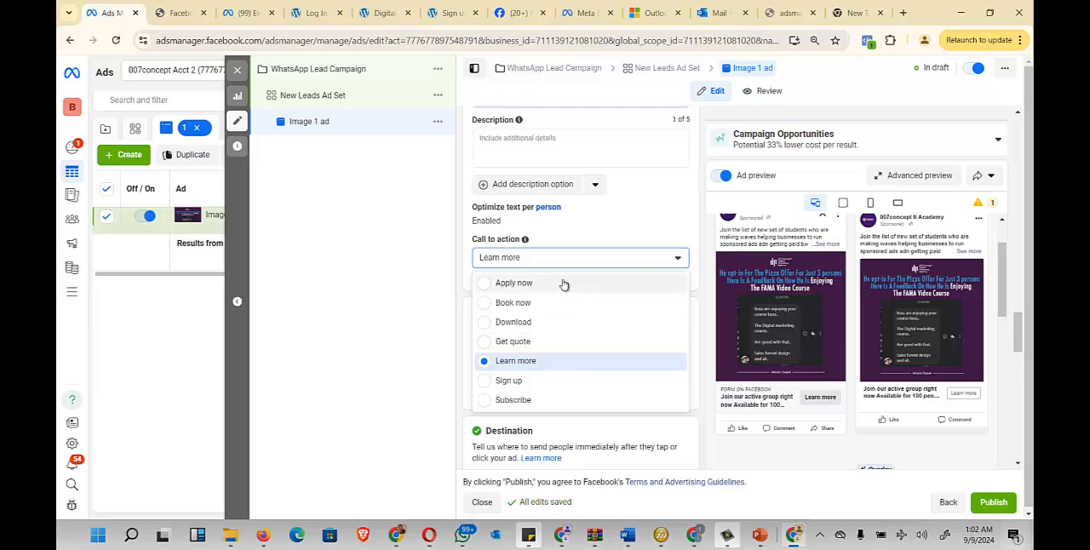
left_click(535, 367)
- Examine the ad's destination settings, checking the website URL and the optional display link
scroll(612, 254, "down", 2)
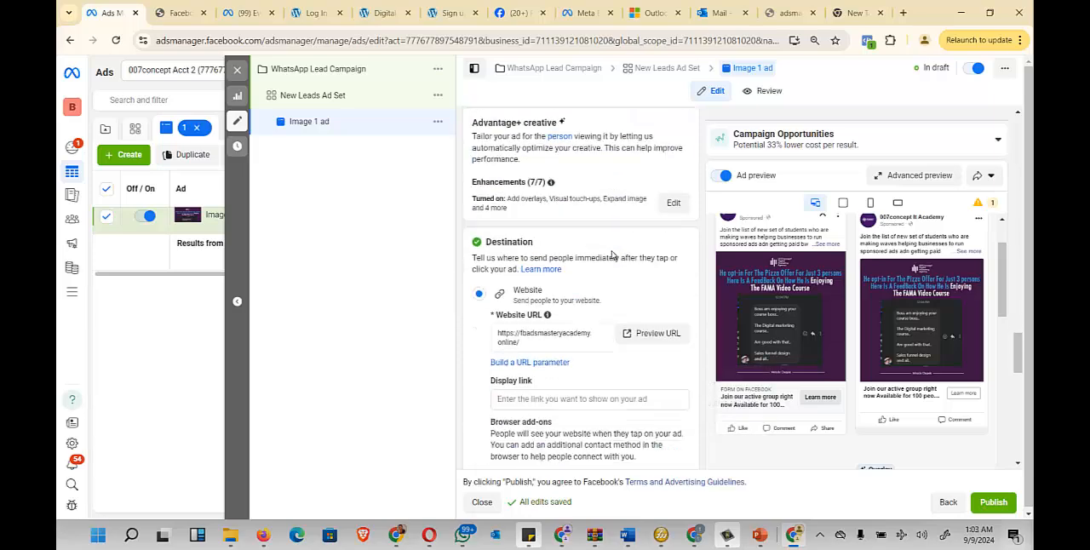
scroll(613, 256, "down", 3)
scroll(630, 264, "up", 1)
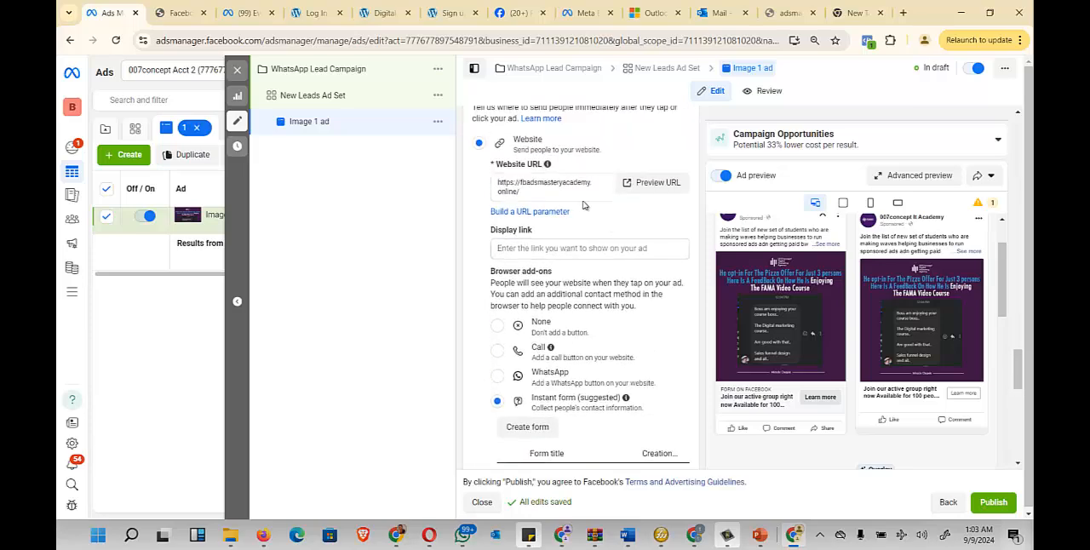
left_click_drag(488, 167, 588, 168)
scroll(624, 173, "up", 1)
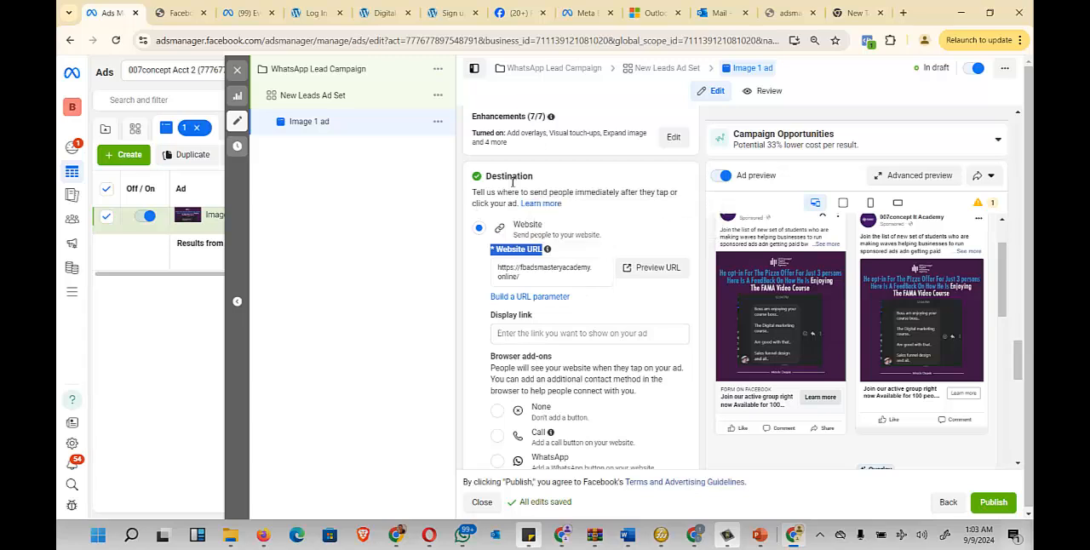
left_click(527, 280)
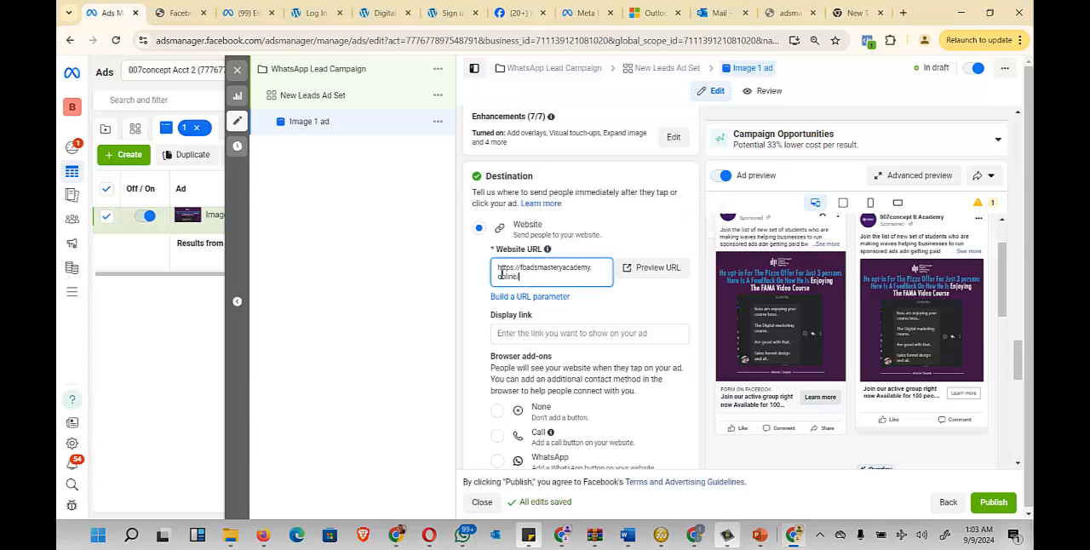
key("ctrl+a")
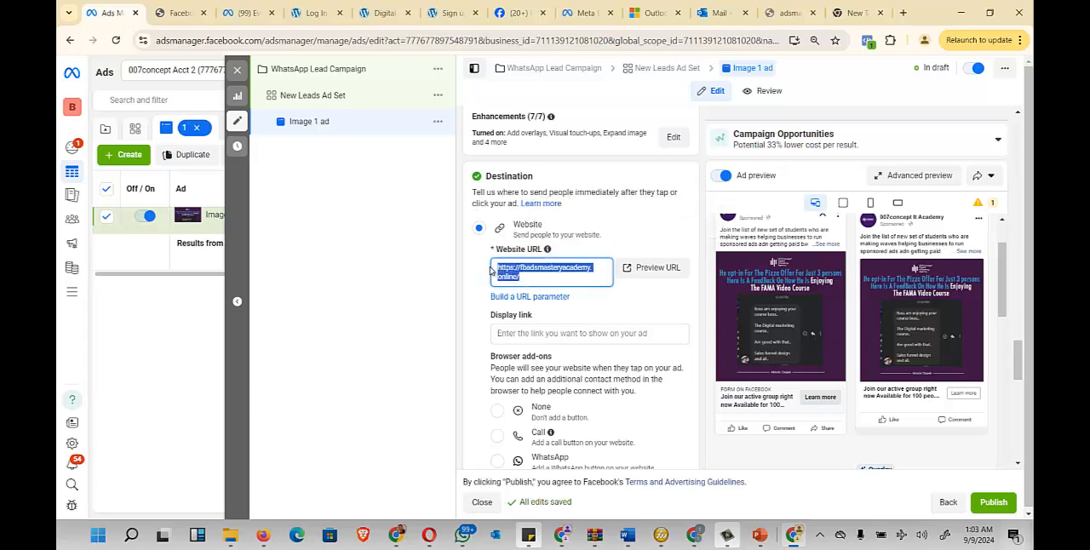
left_click(534, 288)
left_click(669, 332)
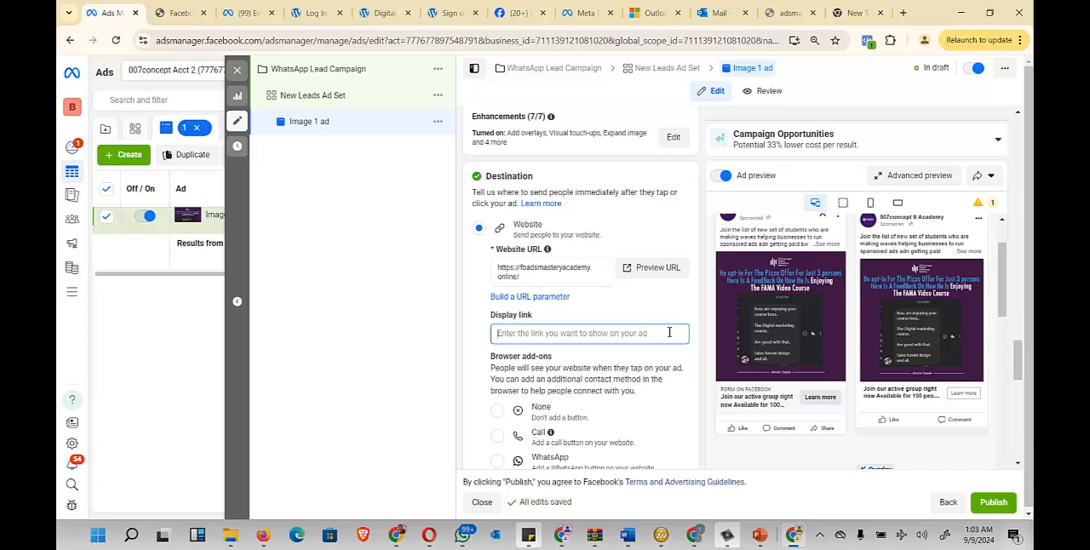
- Set the website destination's browser add-on to None instead of the suggested instant form
scroll(596, 326, "down", 1)
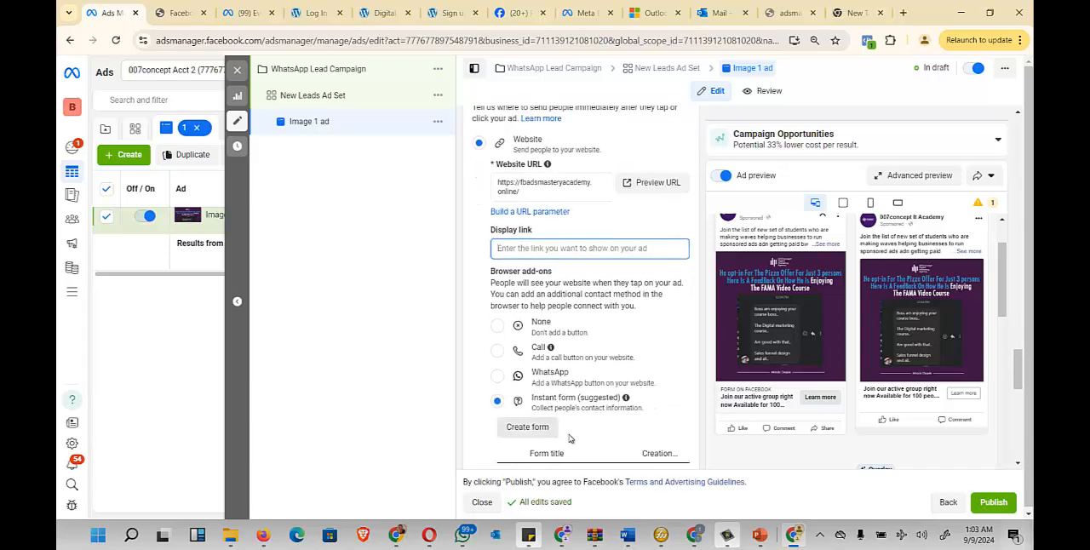
left_click(497, 325)
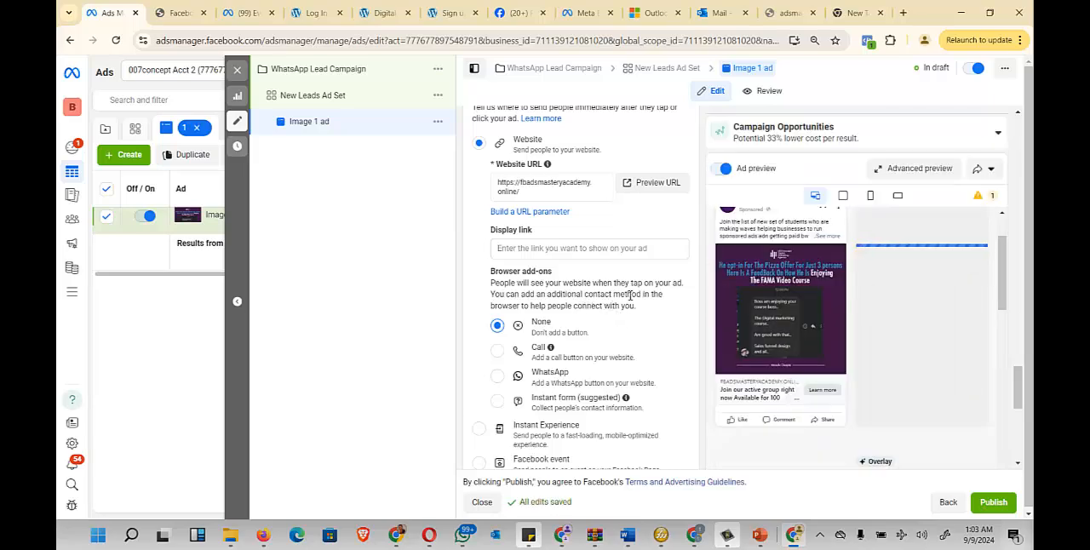
scroll(548, 261, "up", 1)
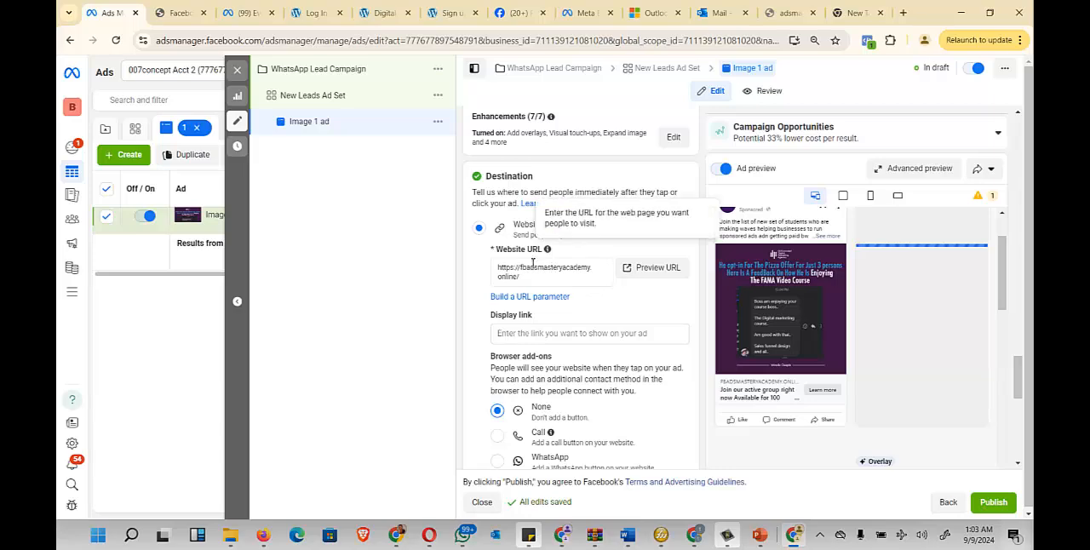
scroll(622, 356, "down", 1)
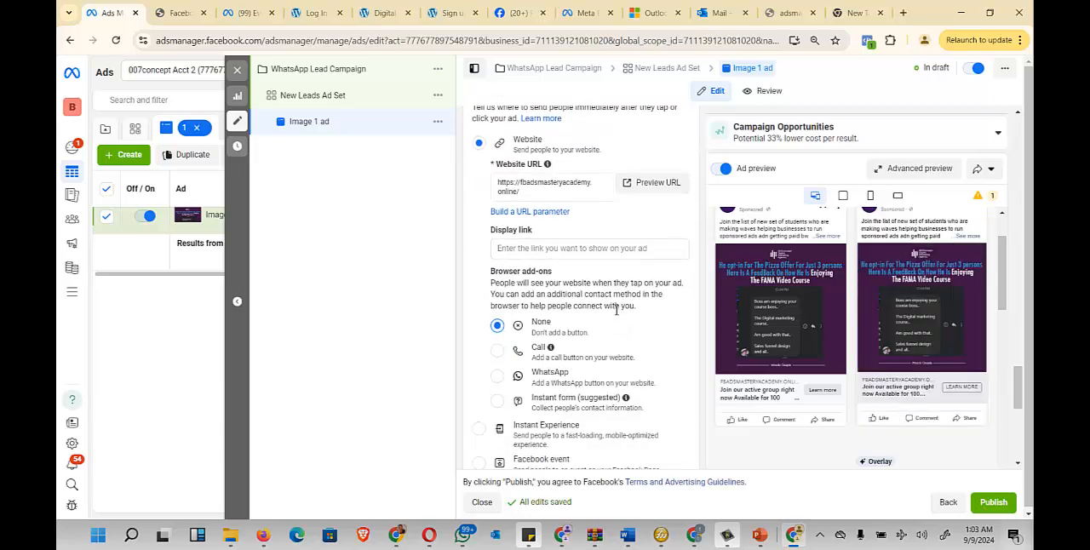
- Load the landing page fbadsmasteryacademy.online in the spare browser tab, without the wp-admin path
left_click(855, 13)
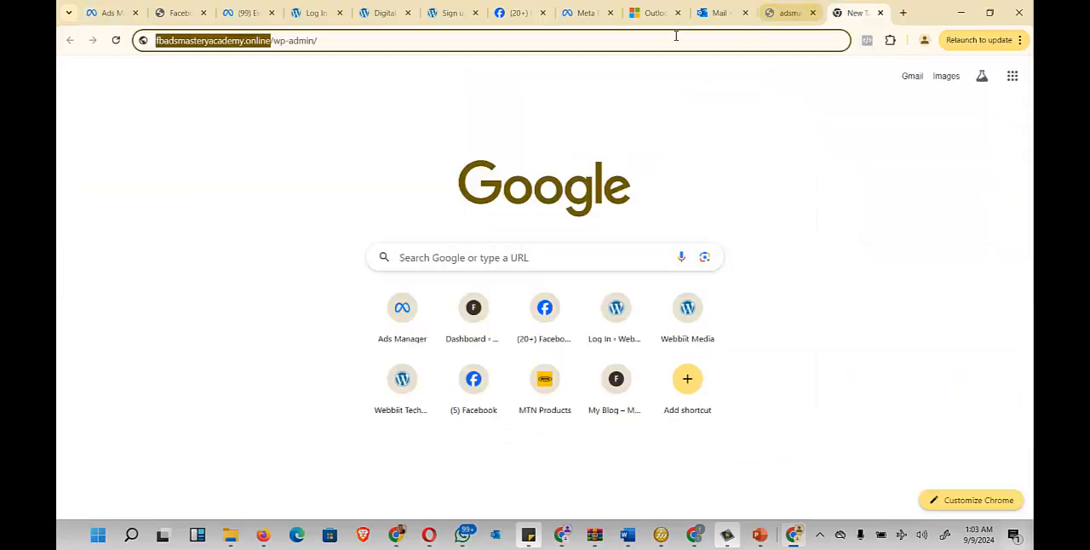
left_click_drag(349, 49, 283, 44)
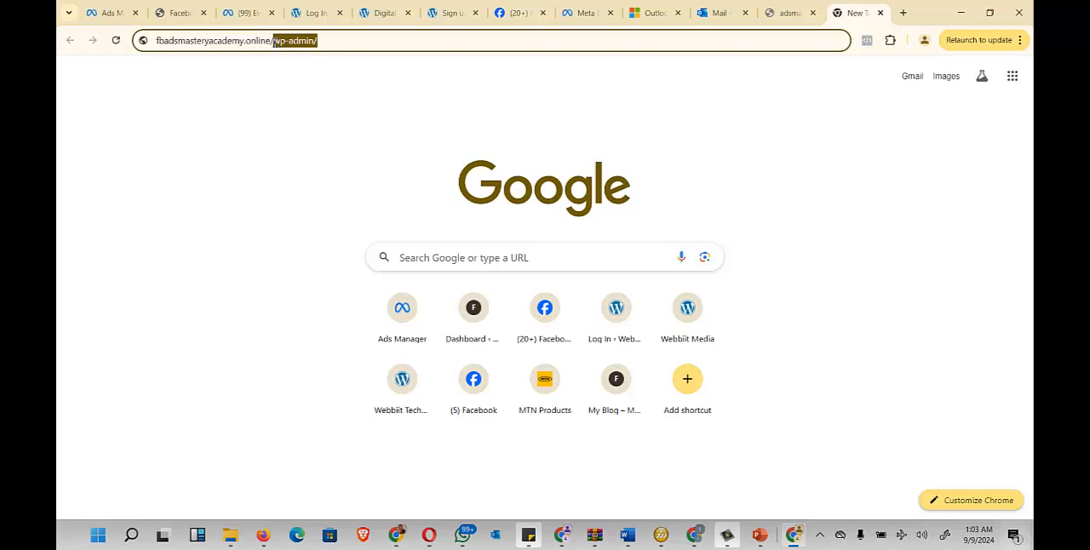
key("BackSpace")
key("Return")
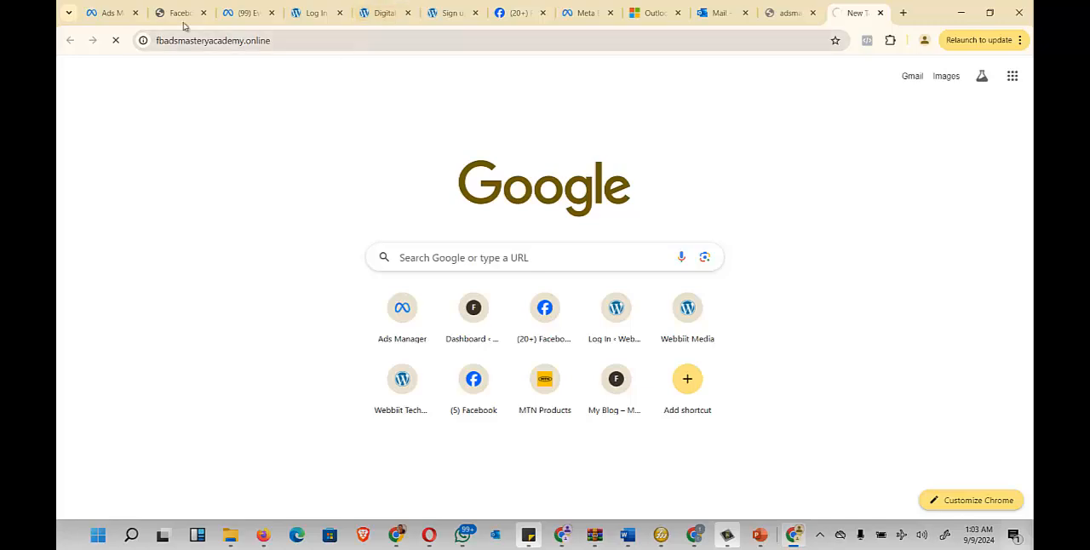
- Return to Ads Manager, publish the image ad, and close the editor to show the campaigns list
left_click(104, 13)
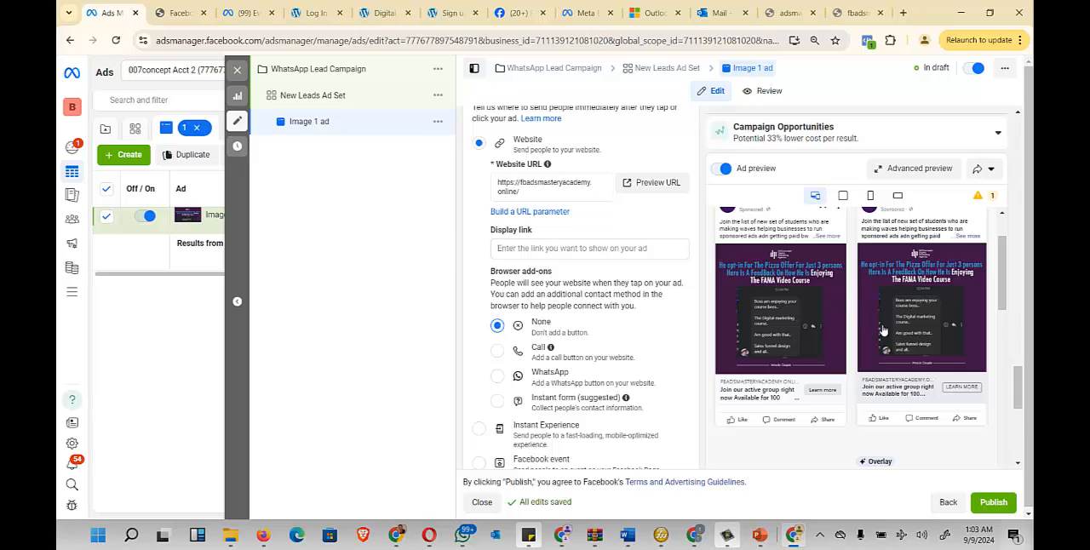
scroll(606, 329, "up", 10)
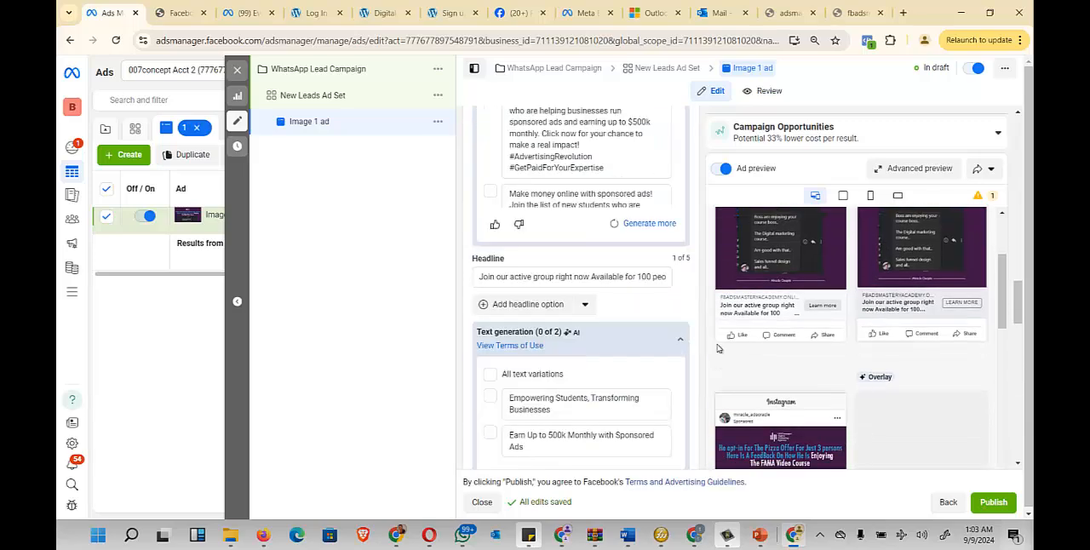
left_click(993, 503)
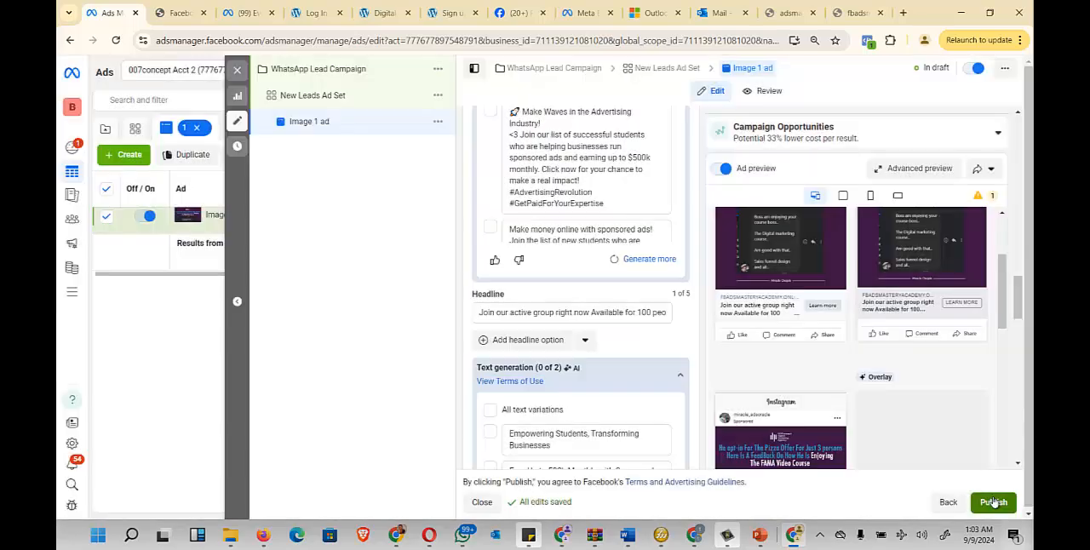
left_click(994, 503)
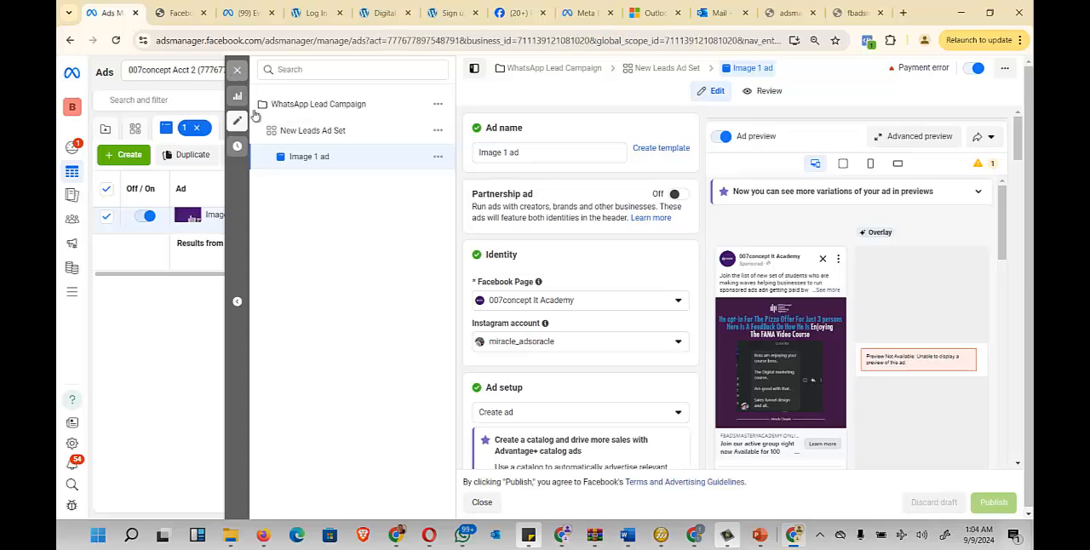
left_click(237, 72)
left_click(247, 129)
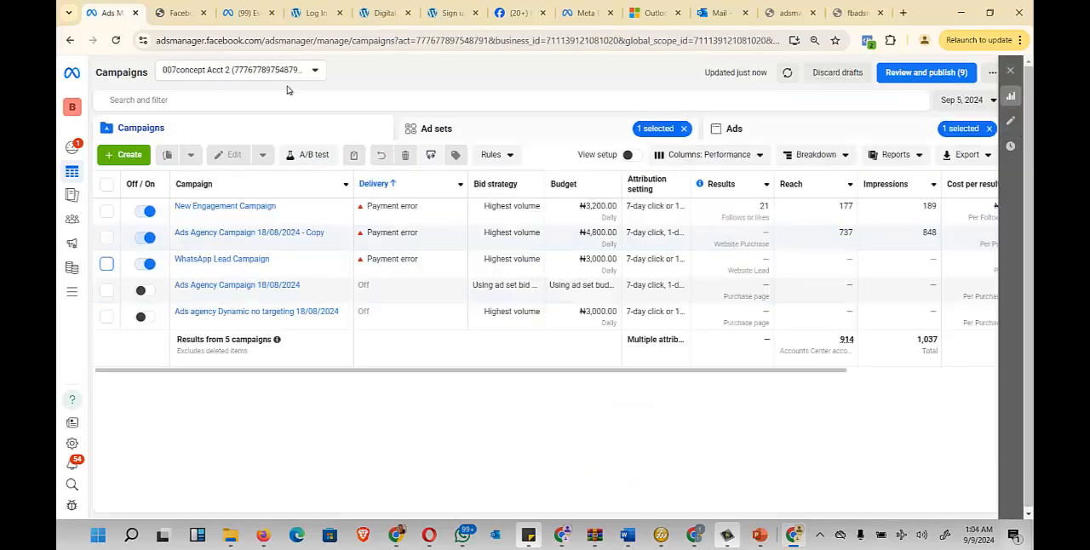